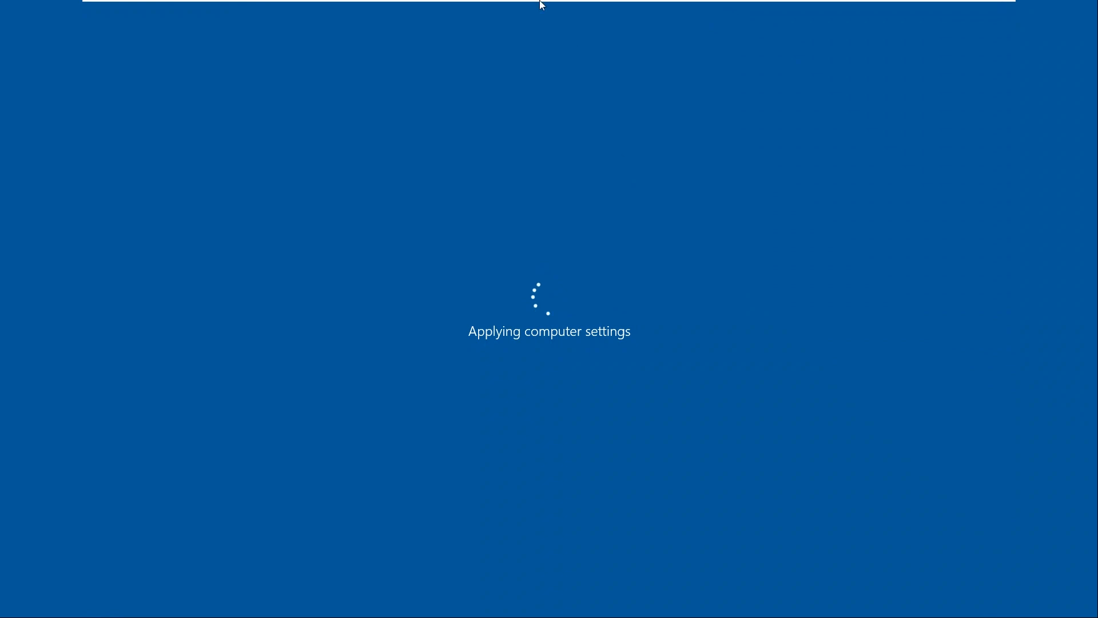
Step: Switch to the SVR02-WebServer virtual machine and review the existing websites in IIS Manager
{"action": "left_click", "coordinate": [572, 9]}
{"action": "left_click", "coordinate": [723, 10]}
{"action": "left_click", "coordinate": [568, 9]}
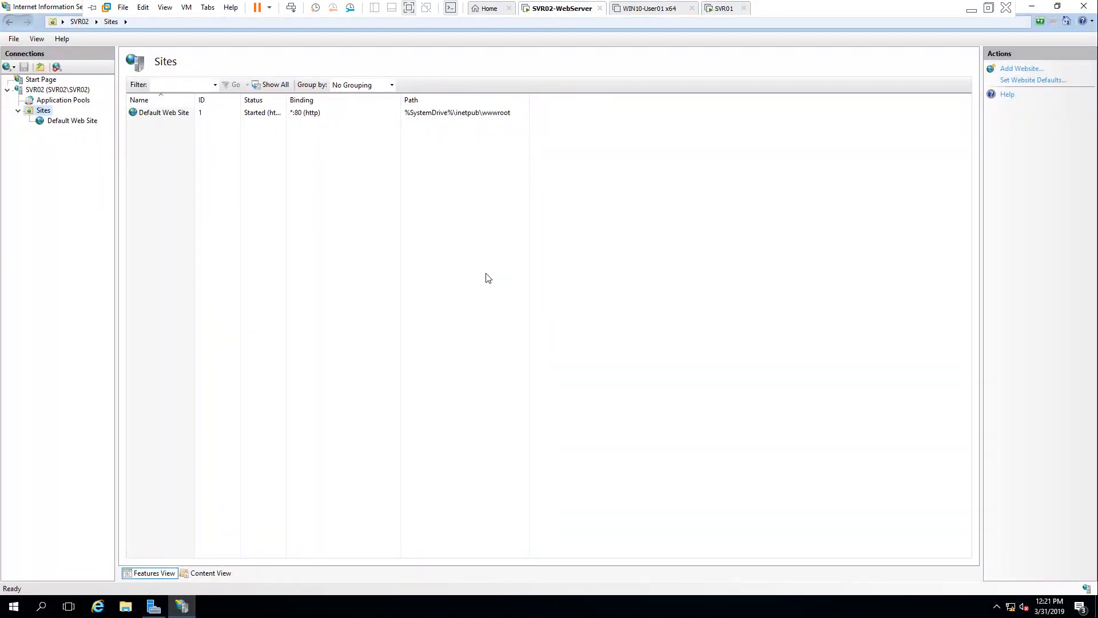
{"action": "left_click", "coordinate": [60, 121]}
{"action": "left_click", "coordinate": [44, 111]}
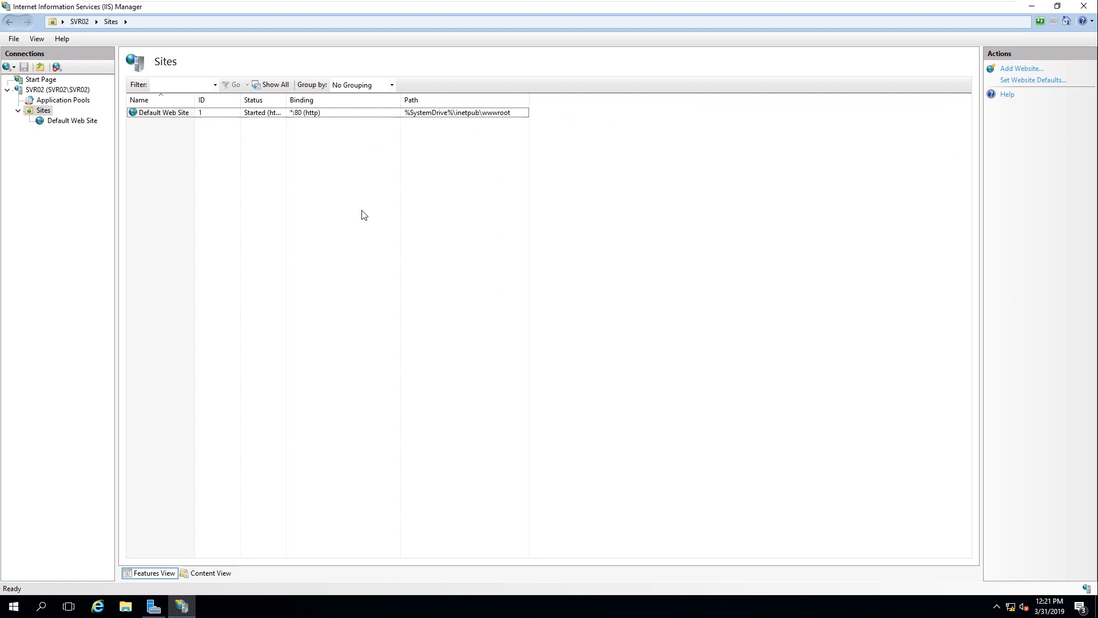
Step: Switch to the SVR01 virtual machine and sign in to the TESTING domain's Administrator account with its password
{"action": "left_click", "coordinate": [712, 8]}
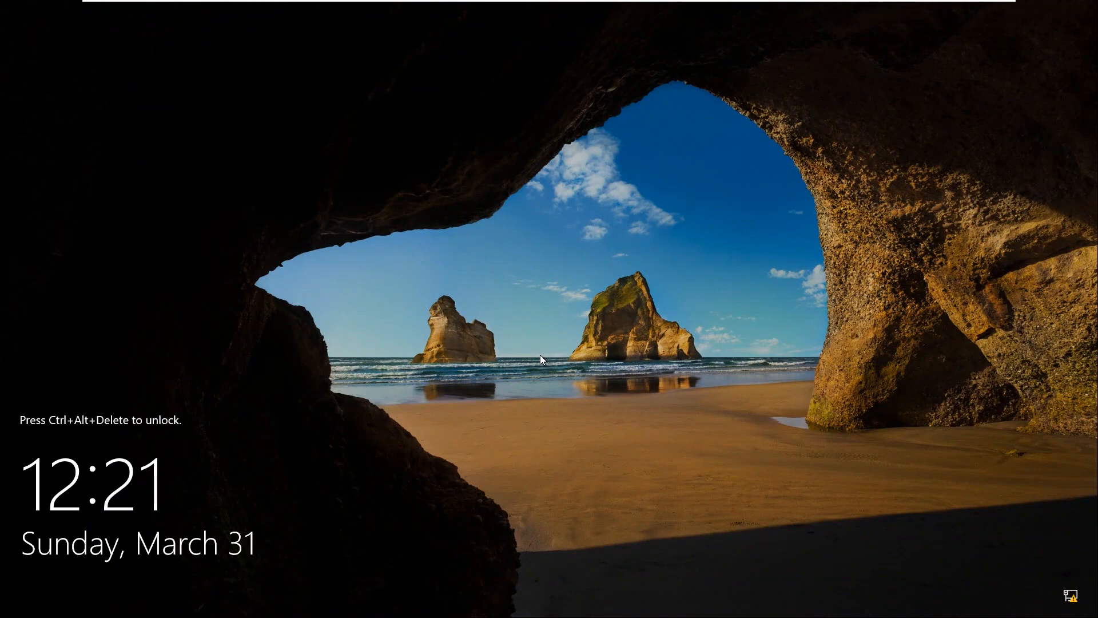
{"action": "key", "text": "ctrl+alt+Delete"}
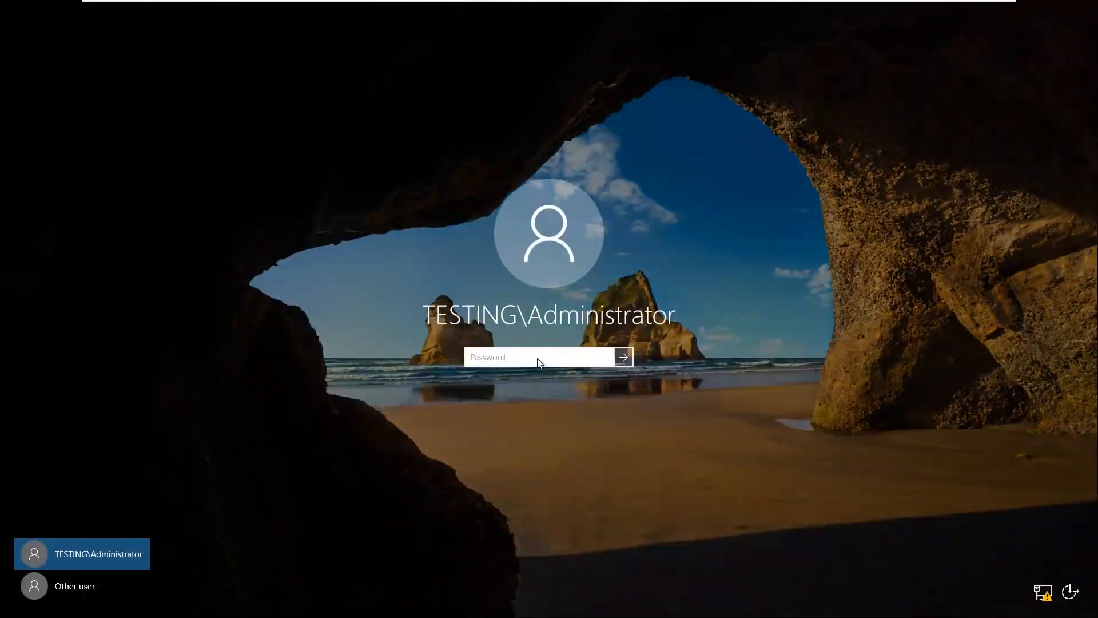
{"action": "type", "text": "••••••••••"}
{"action": "key", "text": "Return"}
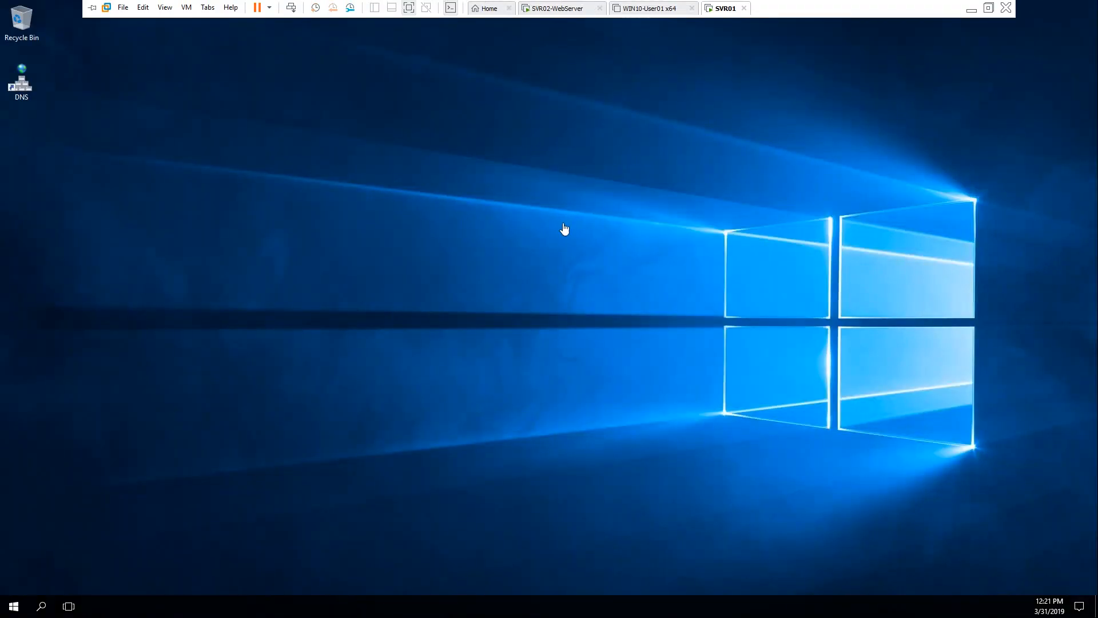
{"action": "right_click", "coordinate": [298, 147]}
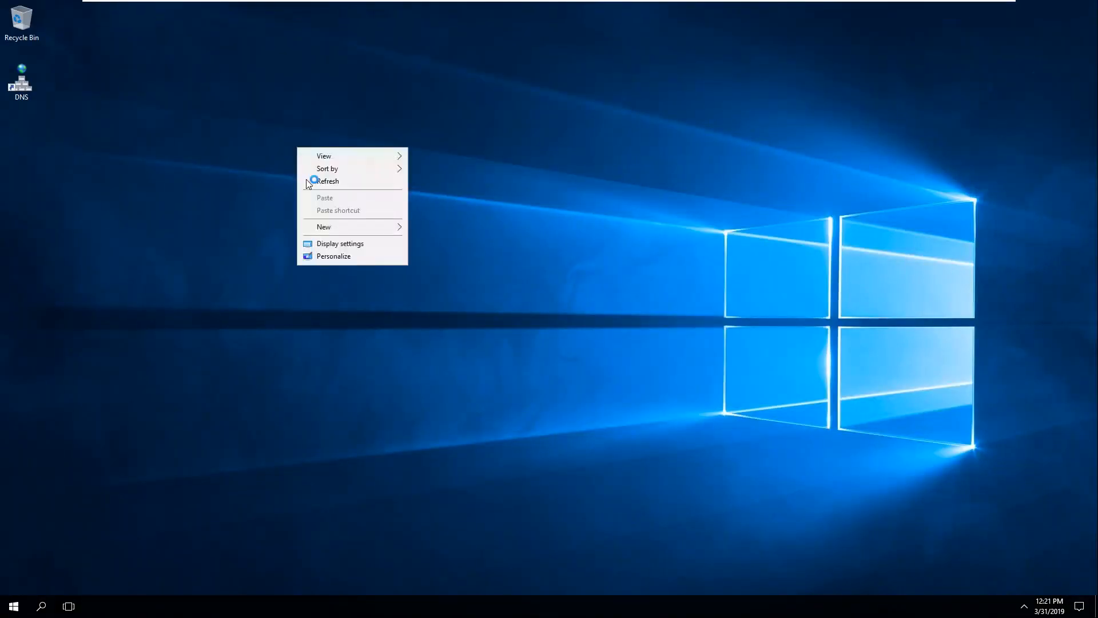
{"action": "left_click", "coordinate": [330, 183]}
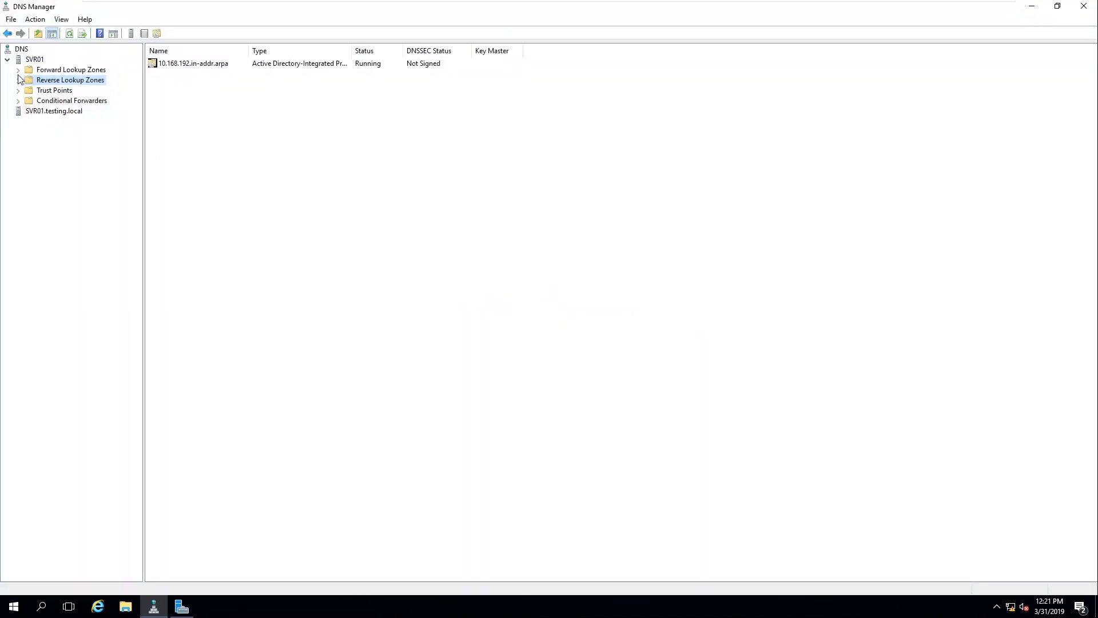
Step: Expand the reverse and forward lookup zones in DNS Manager and examine the records of the testing.com zone
{"action": "left_click", "coordinate": [18, 79]}
{"action": "left_click", "coordinate": [18, 70]}
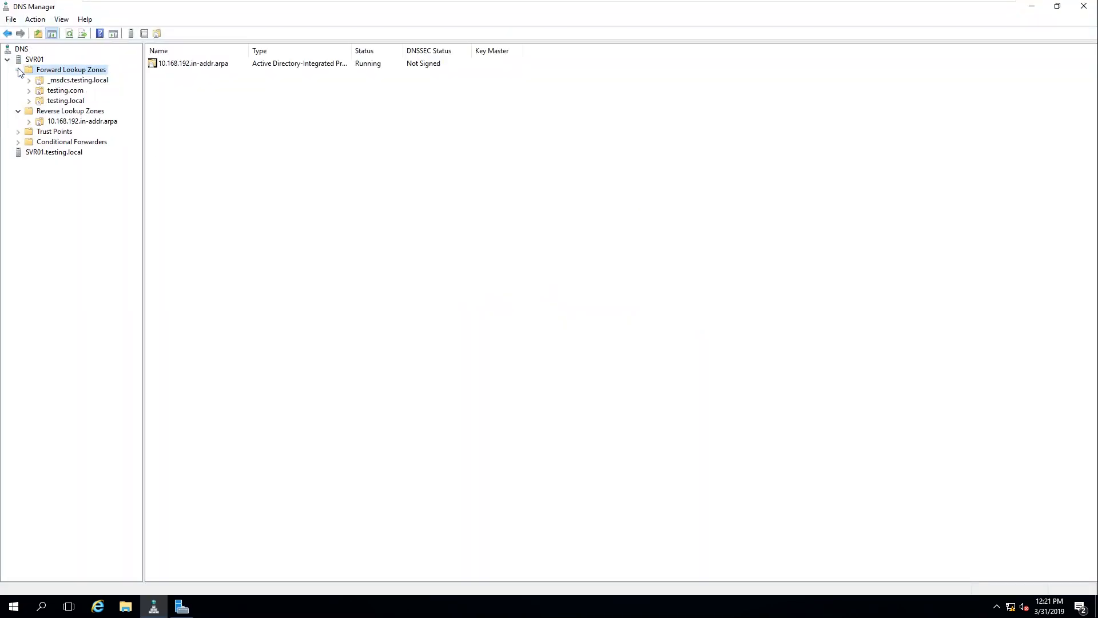
{"action": "left_click", "coordinate": [77, 91]}
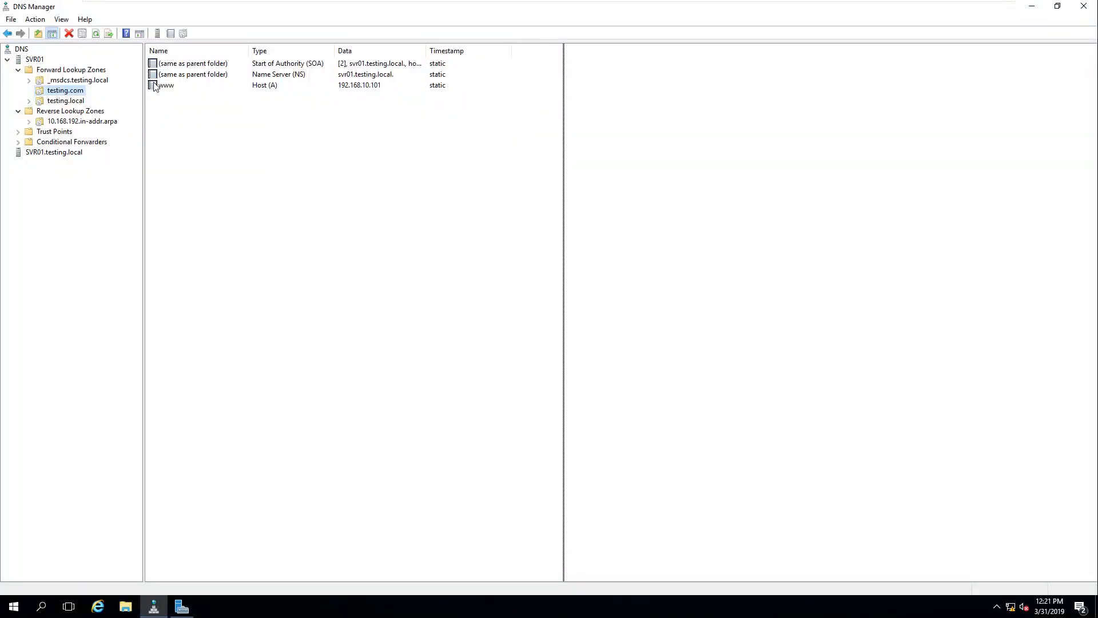
{"action": "left_click", "coordinate": [486, 137]}
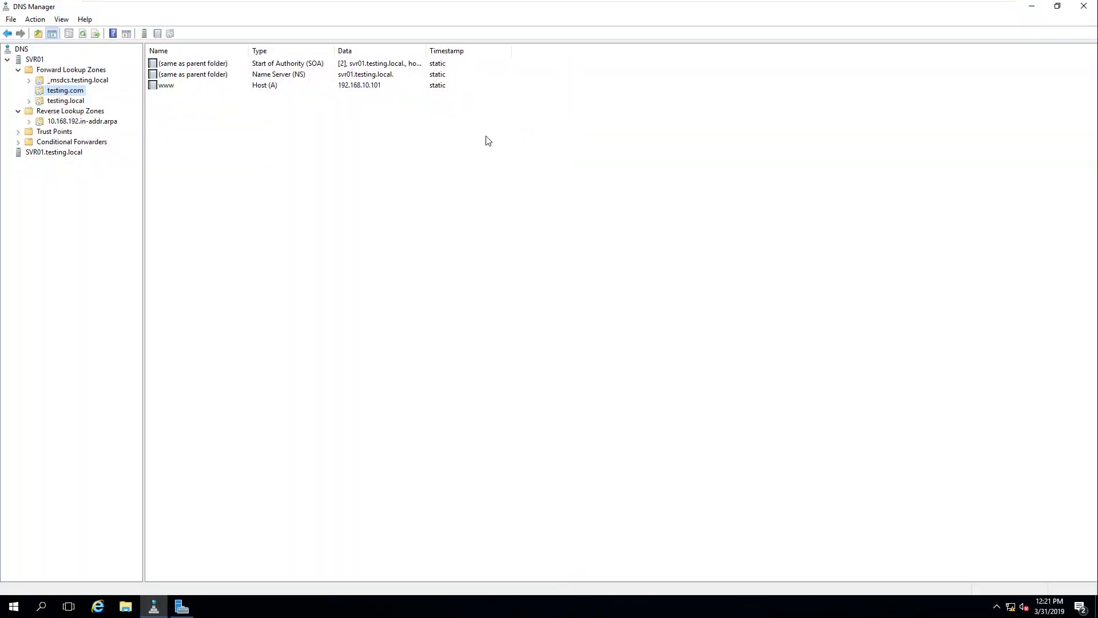
{"action": "left_click", "coordinate": [70, 101]}
{"action": "left_click", "coordinate": [70, 92]}
Step: Switch to the SVR02-WebServer virtual machine and start adding a website with the site name mylabskh.com
{"action": "mouse_move", "coordinate": [689, 5]}
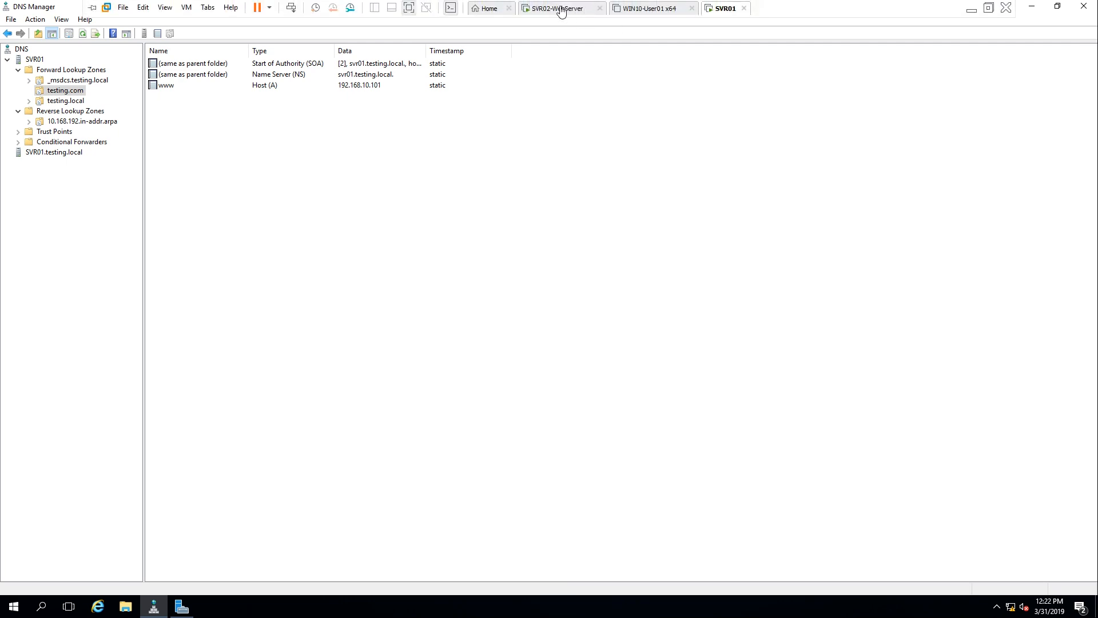
{"action": "left_click", "coordinate": [559, 6]}
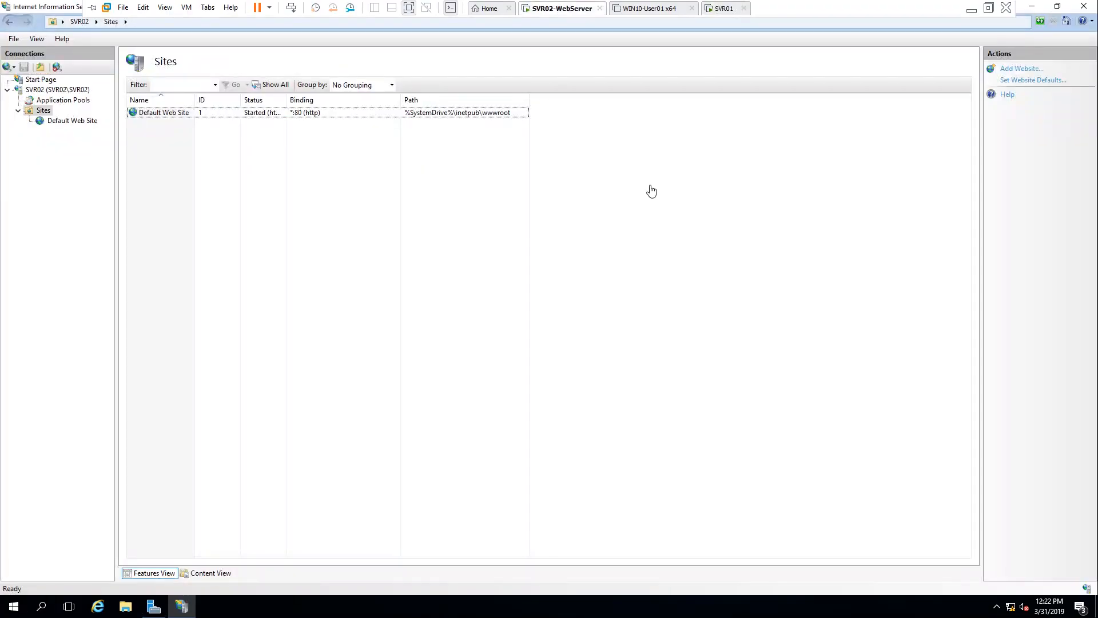
{"action": "right_click", "coordinate": [40, 111]}
{"action": "left_click", "coordinate": [85, 117]}
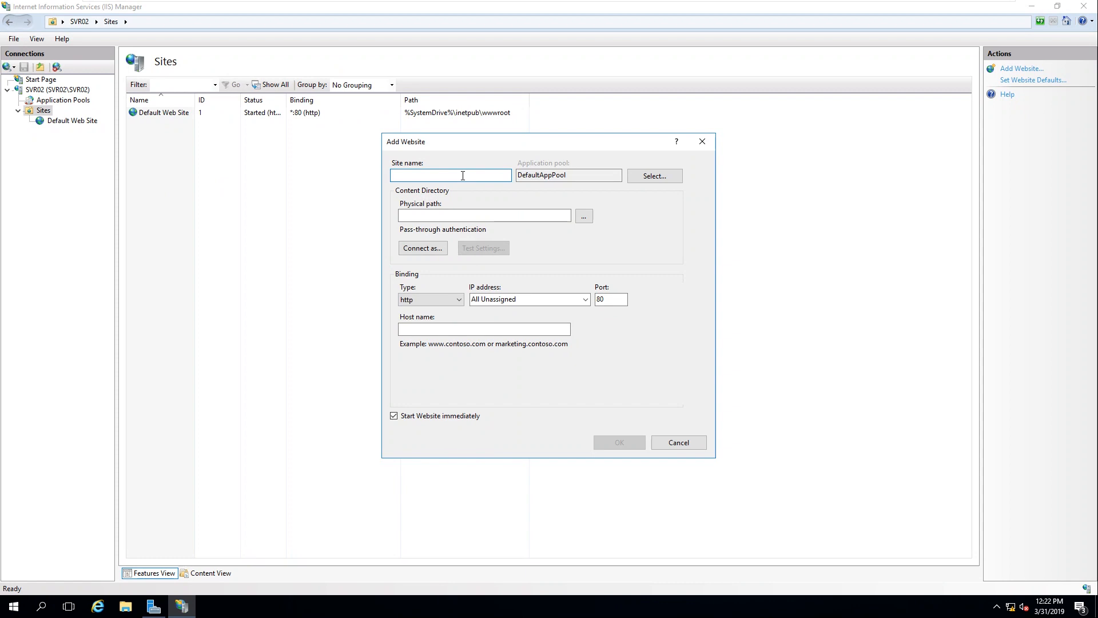
{"action": "type", "text": "mylabskh.com"}
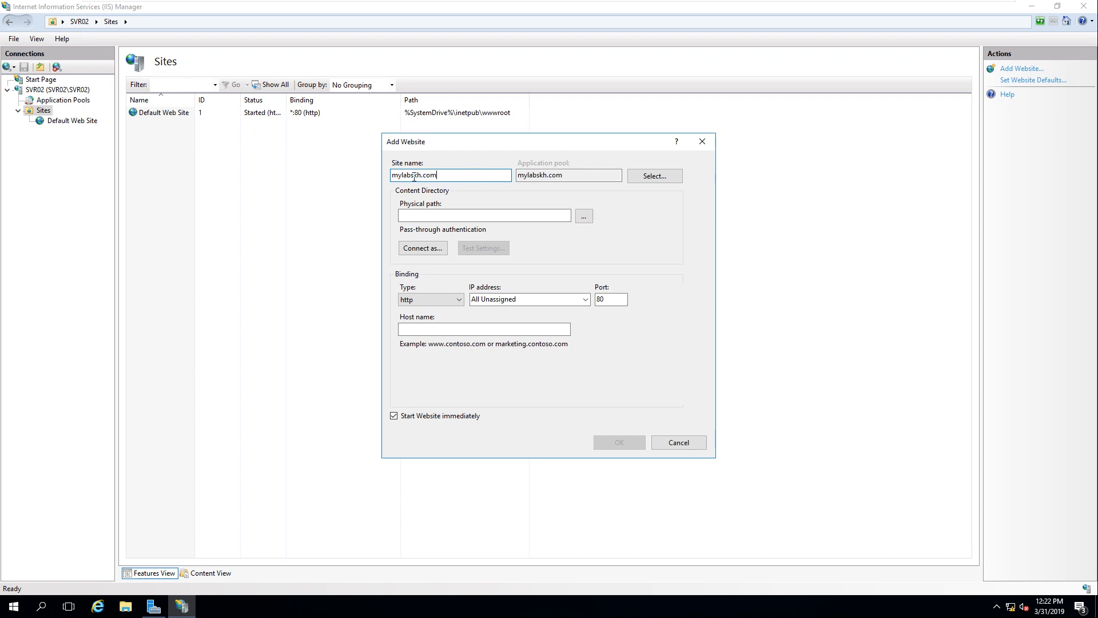
{"action": "double_click", "coordinate": [434, 175]}
{"action": "left_click", "coordinate": [438, 215]}
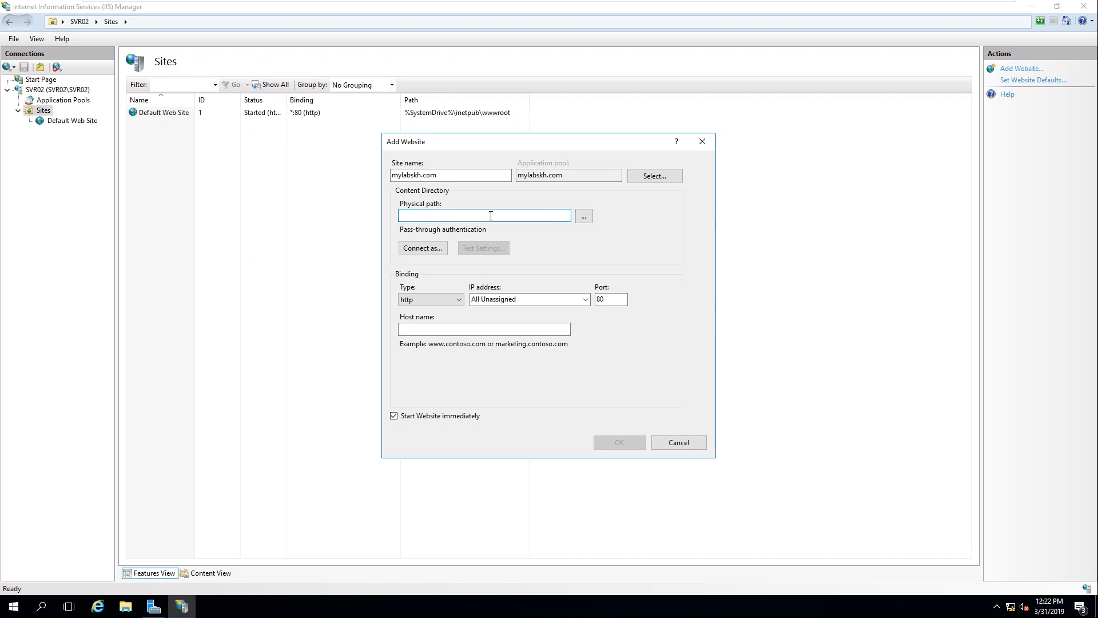
Step: Delete iisstart.htm and iisstart.png from C:\inetpub\wwwroot in File Explorer
{"action": "left_click", "coordinate": [125, 606]}
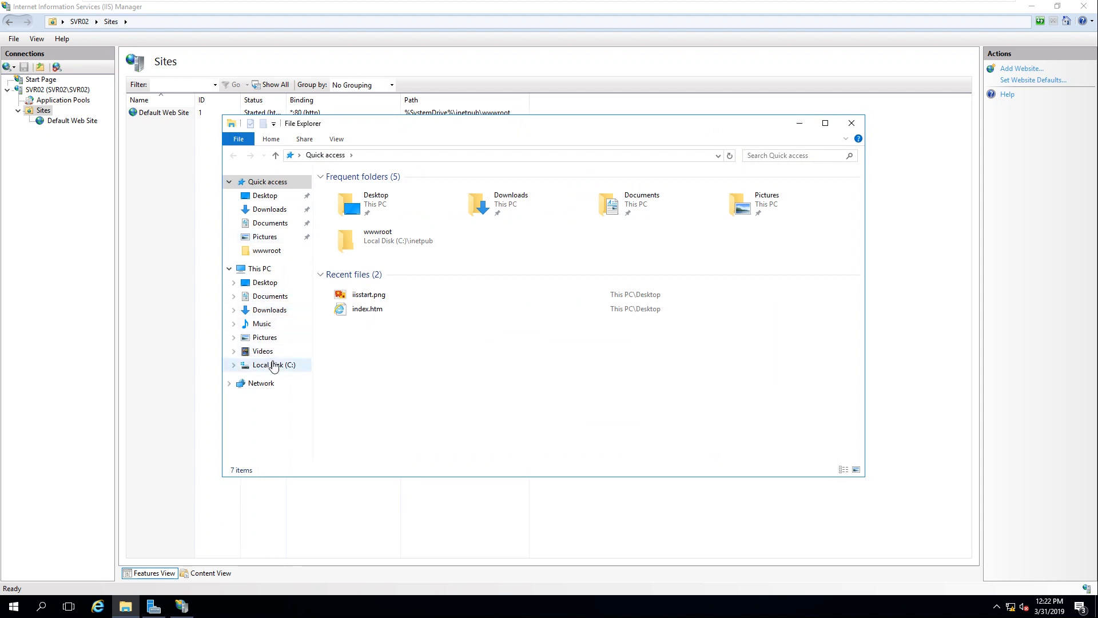
{"action": "left_click", "coordinate": [274, 364]}
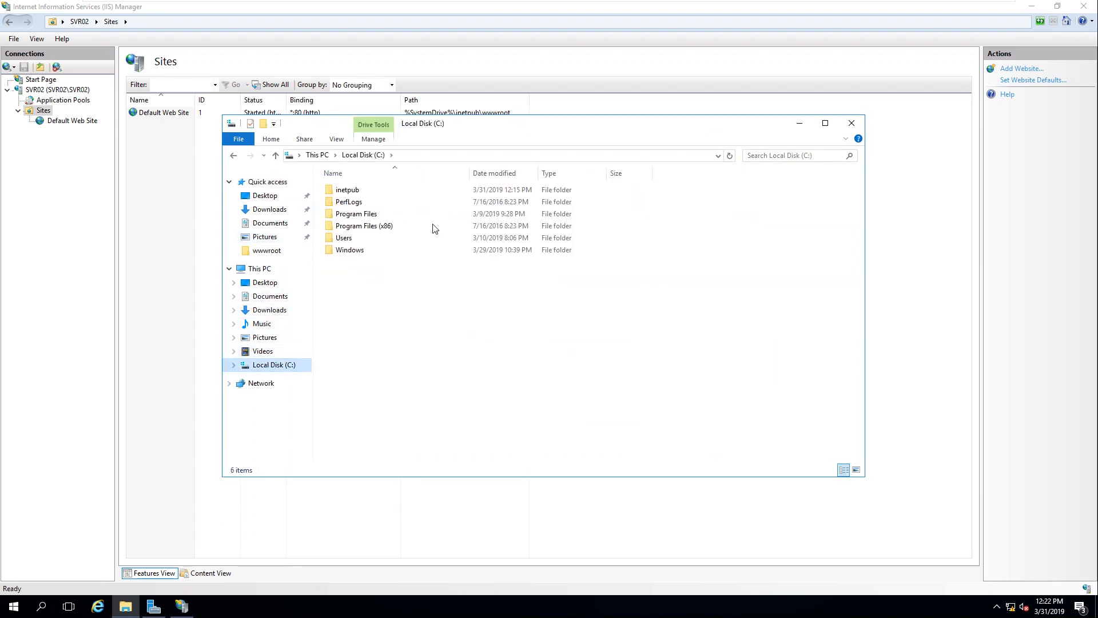
{"action": "double_click", "coordinate": [355, 195]}
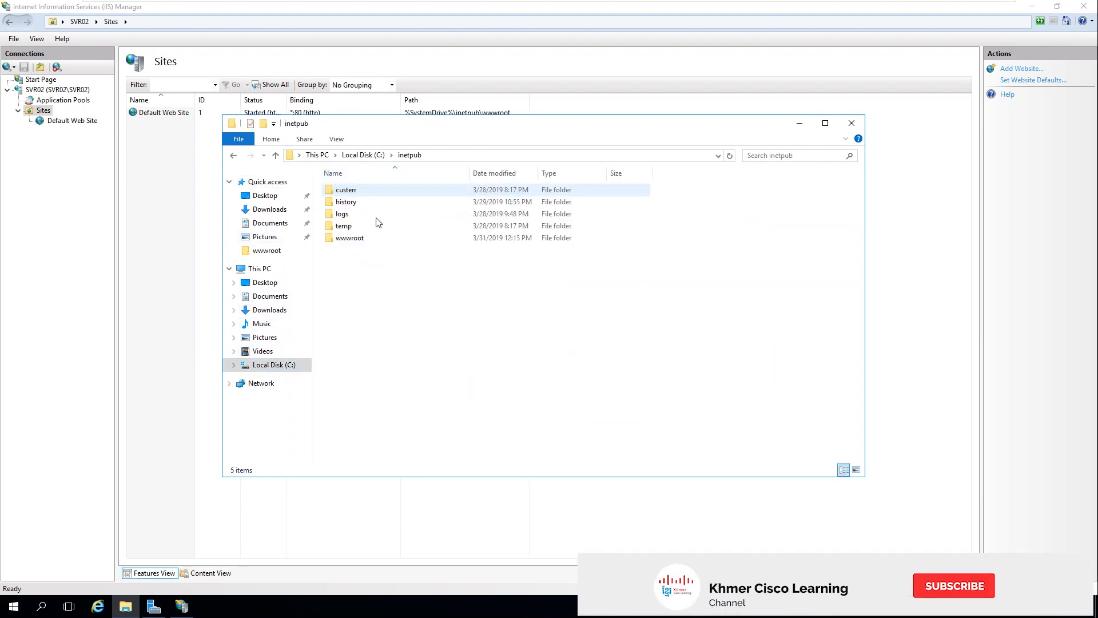
{"action": "double_click", "coordinate": [354, 245]}
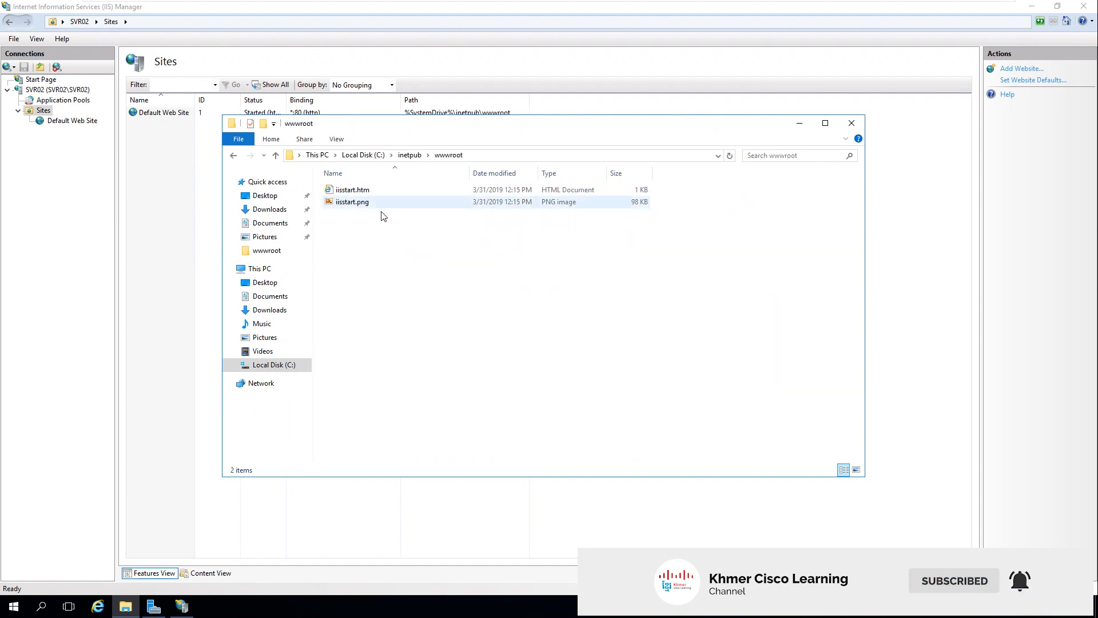
{"action": "left_click_drag", "start_coordinate": [511, 261], "coordinate": [397, 218]}
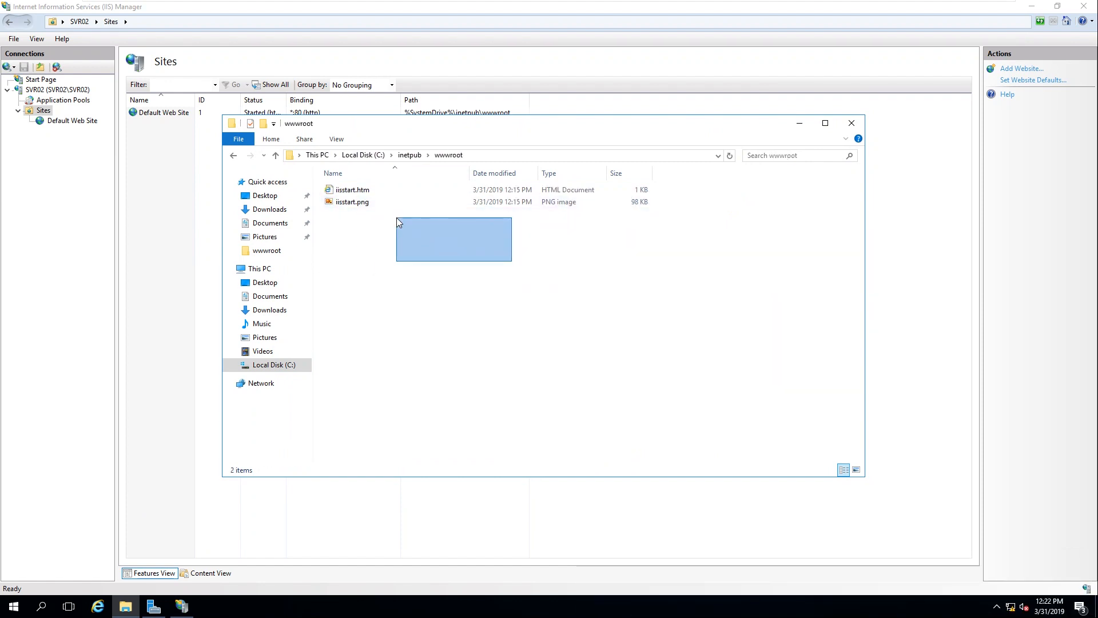
{"action": "left_click_drag", "start_coordinate": [396, 217], "coordinate": [351, 187]}
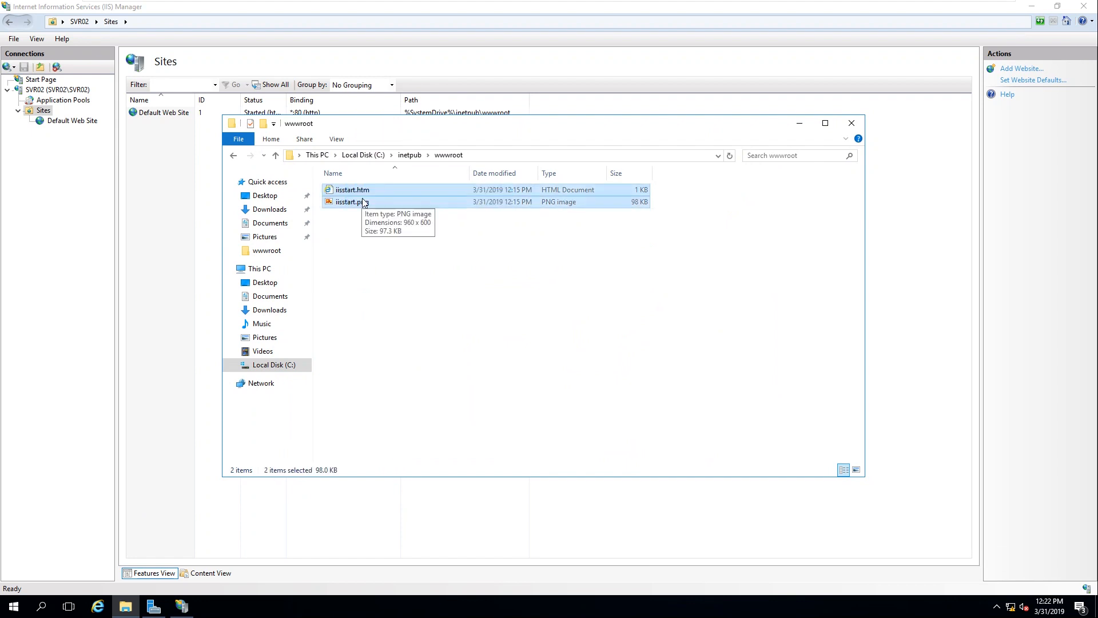
{"action": "right_click", "coordinate": [365, 191]}
{"action": "left_click", "coordinate": [395, 290]}
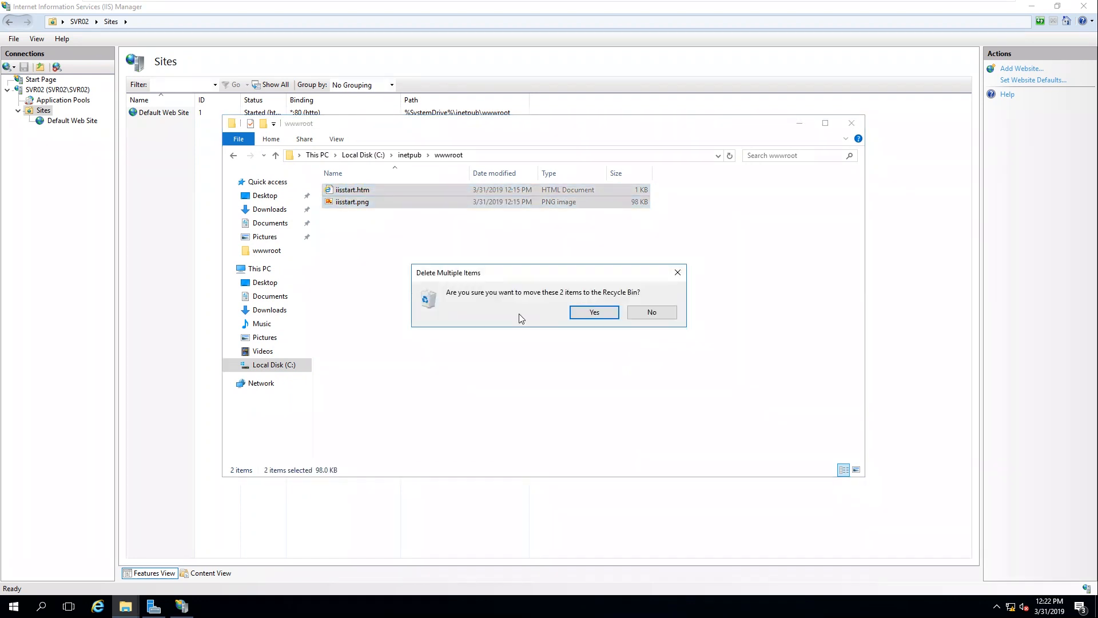
{"action": "left_click", "coordinate": [594, 312]}
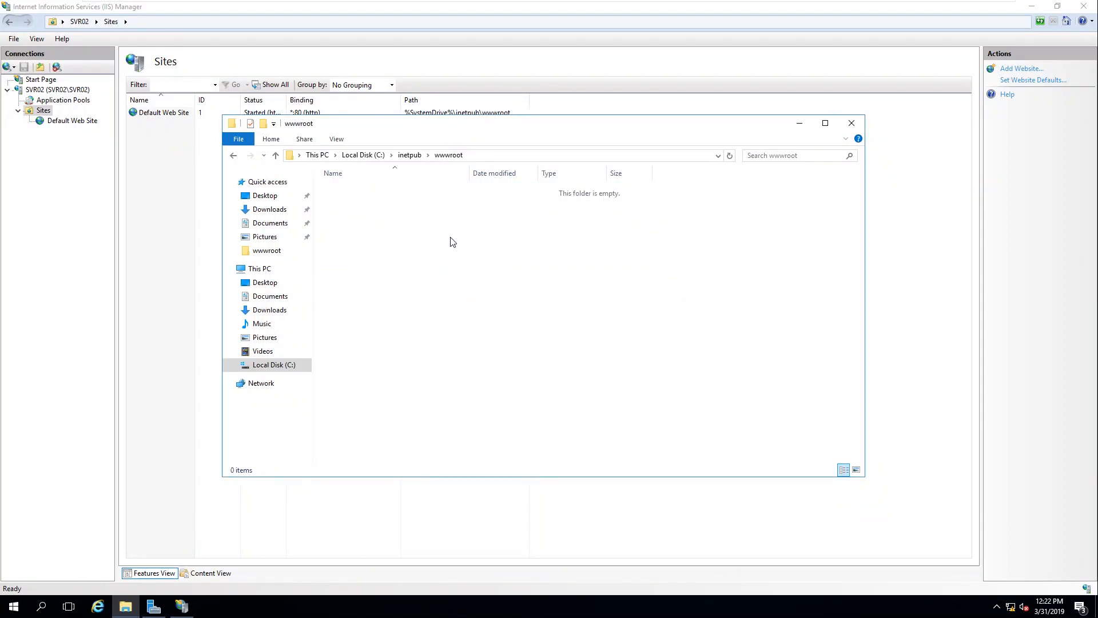
{"action": "left_click", "coordinate": [851, 123]}
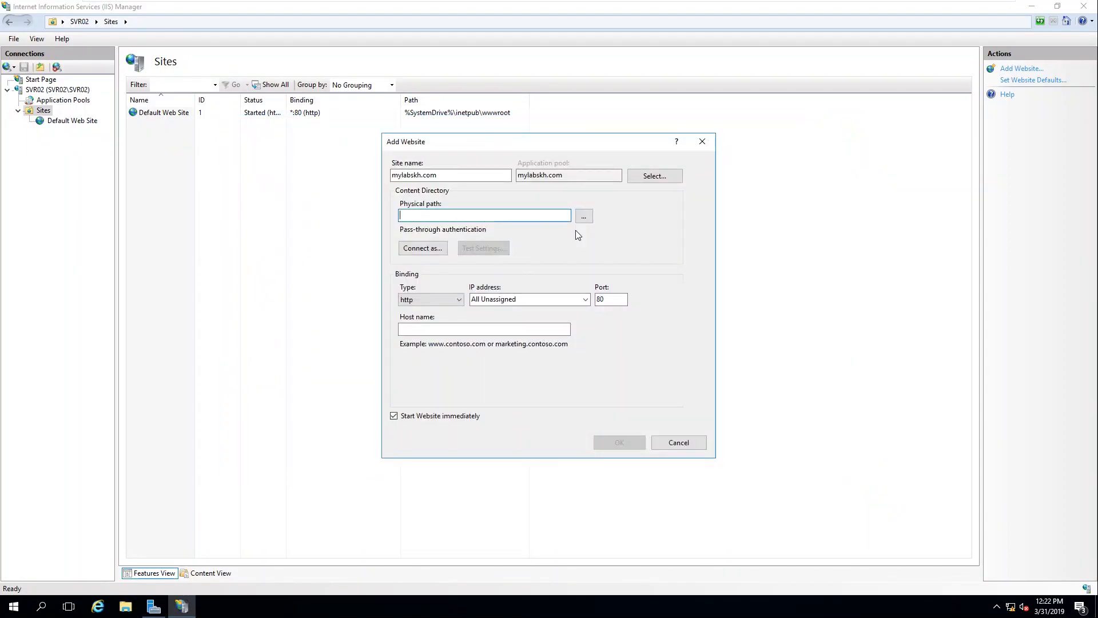
Step: Set the new website's physical path to C:\inetpub\wwwroot by browsing for the folder
{"action": "left_click", "coordinate": [583, 216]}
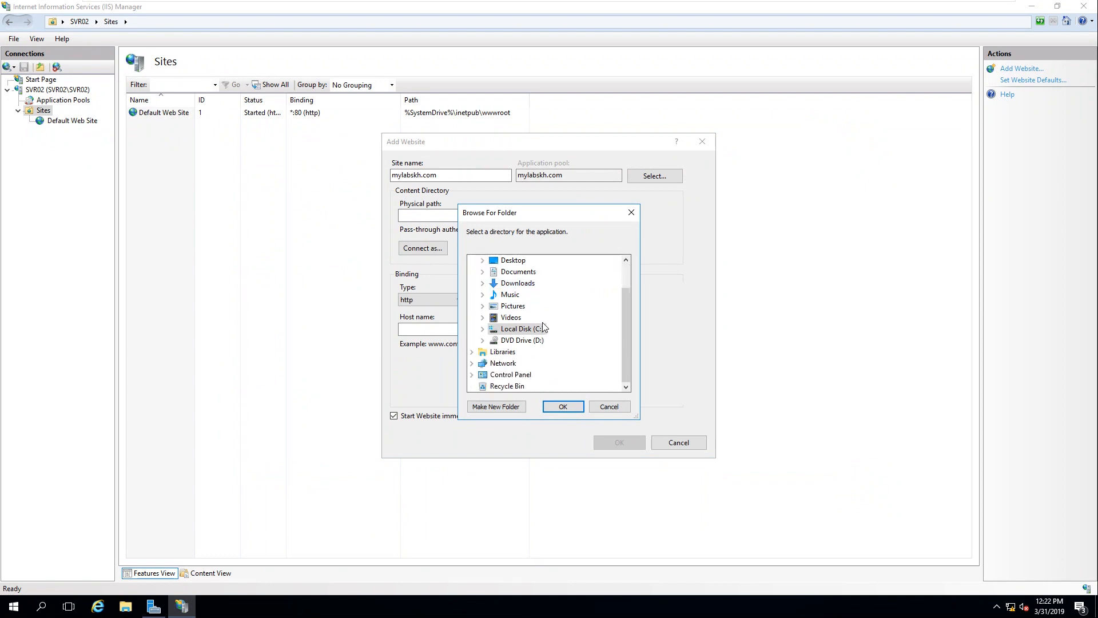
{"action": "left_click", "coordinate": [486, 332]}
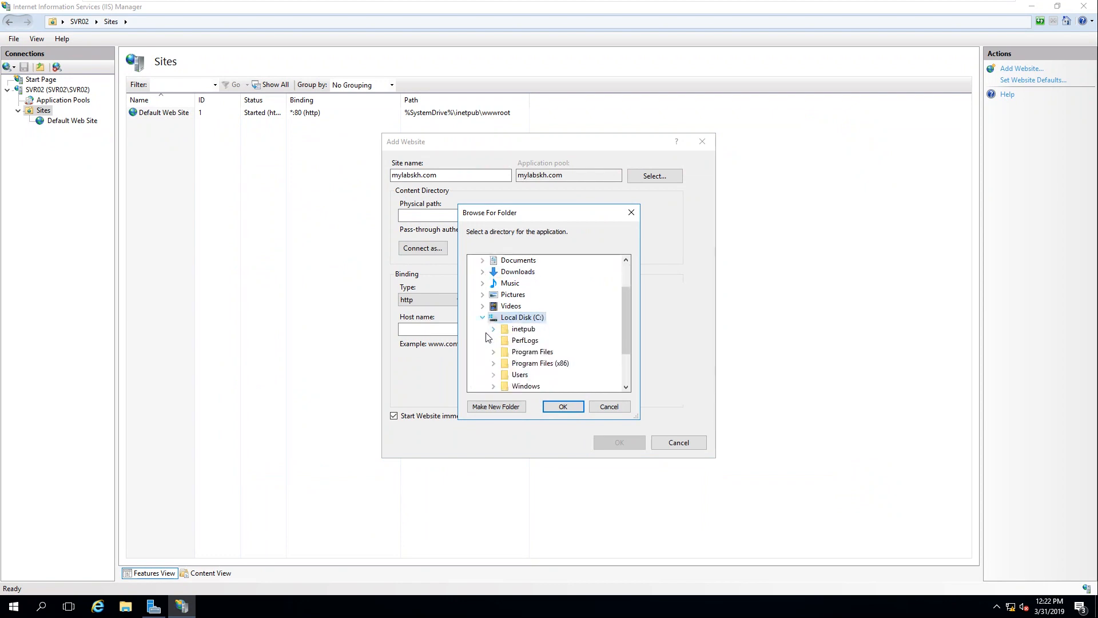
{"action": "scroll", "coordinate": [552, 340], "scroll_direction": "down", "scroll_amount": 1}
{"action": "left_click", "coordinate": [528, 297]}
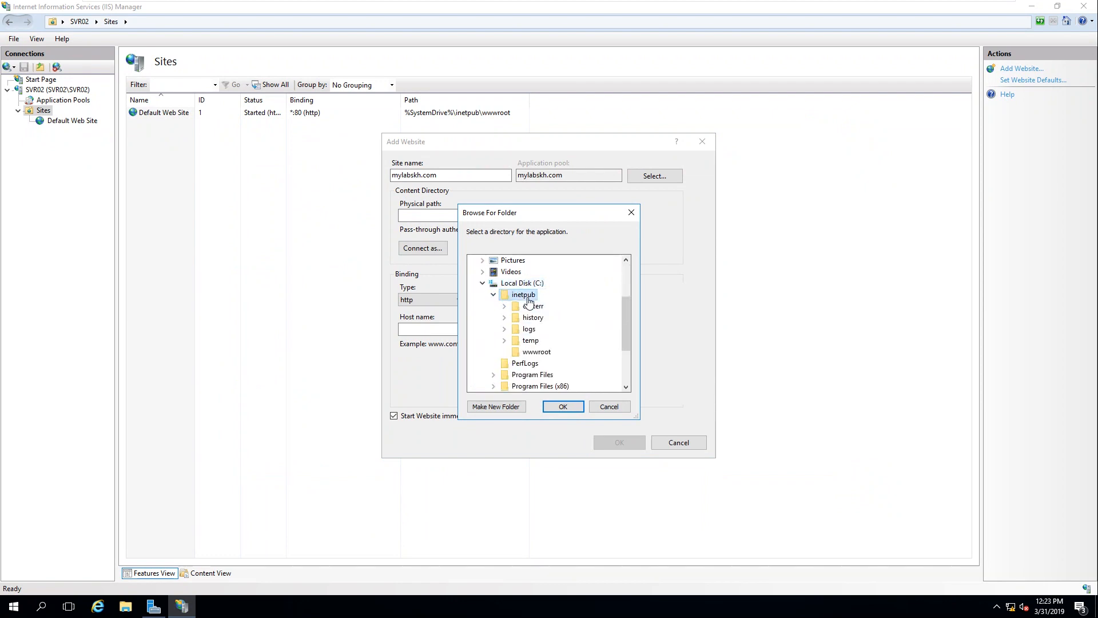
{"action": "left_click", "coordinate": [537, 352]}
{"action": "left_click", "coordinate": [558, 407]}
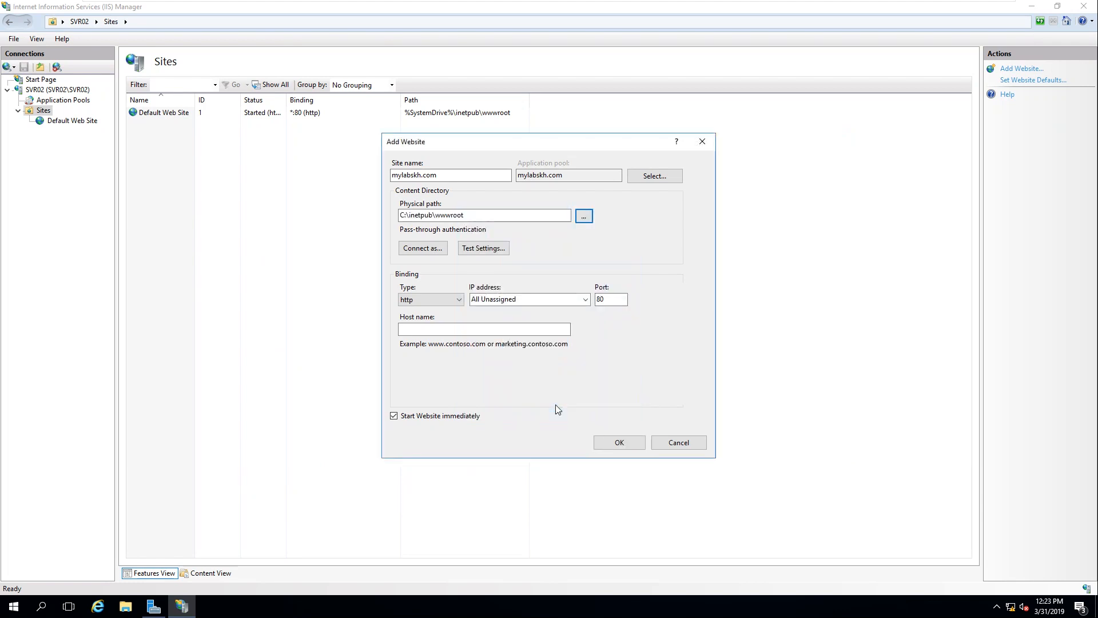
Step: Copy the site name mylabskh.com into the binding's host name and create the website
{"action": "left_click", "coordinate": [540, 331]}
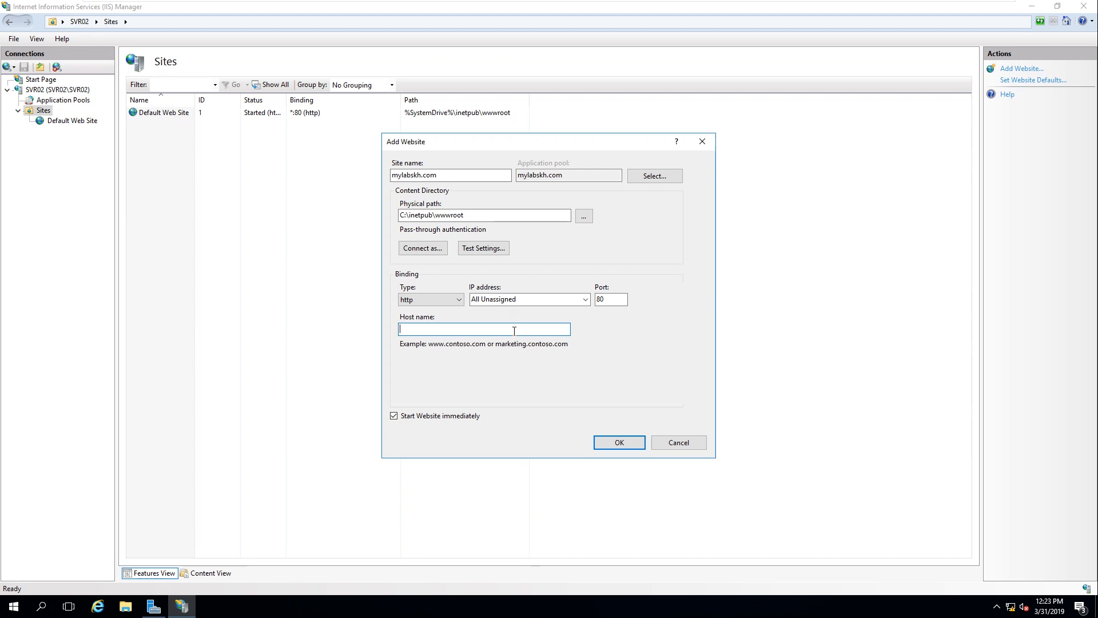
{"action": "double_click", "coordinate": [472, 175]}
{"action": "key", "text": "ctrl+c"}
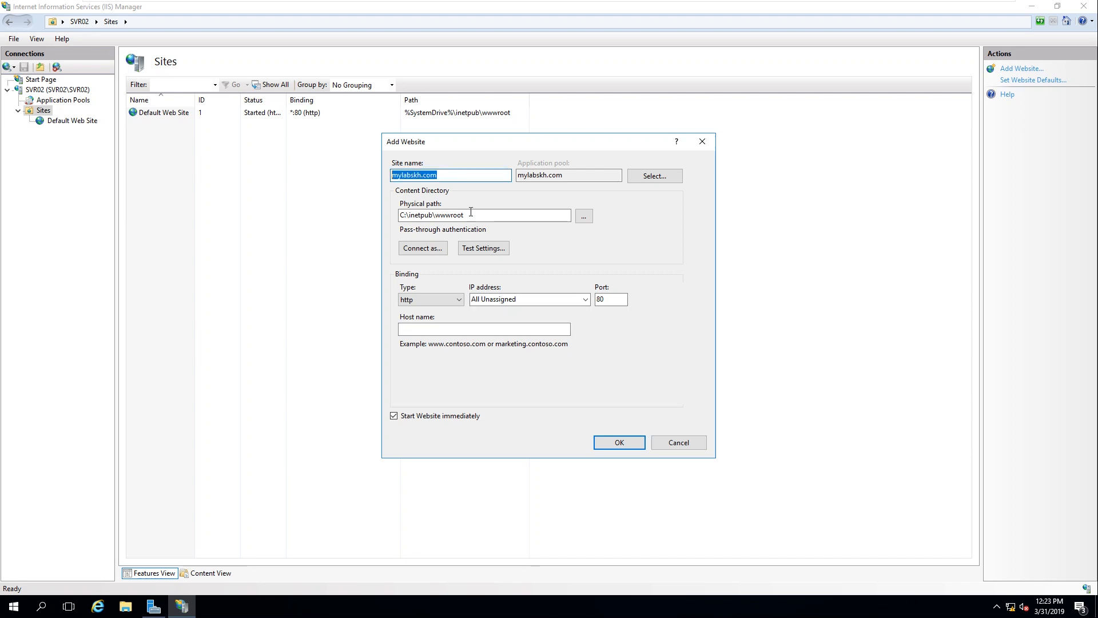
{"action": "left_click", "coordinate": [455, 330]}
{"action": "key", "text": "ctrl+v"}
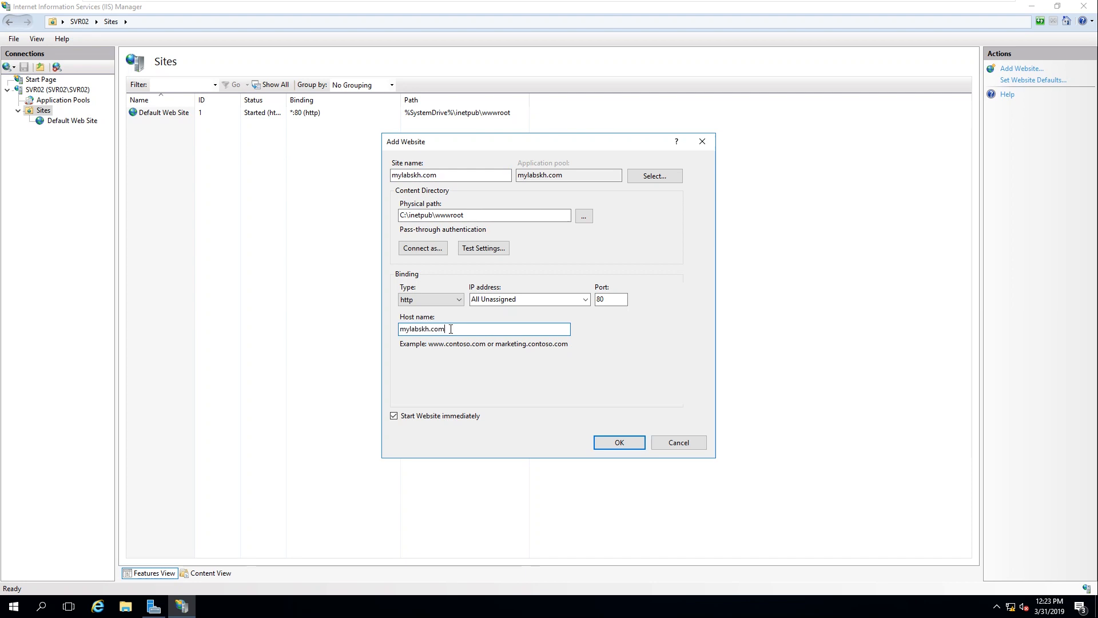
{"action": "left_click", "coordinate": [631, 446]}
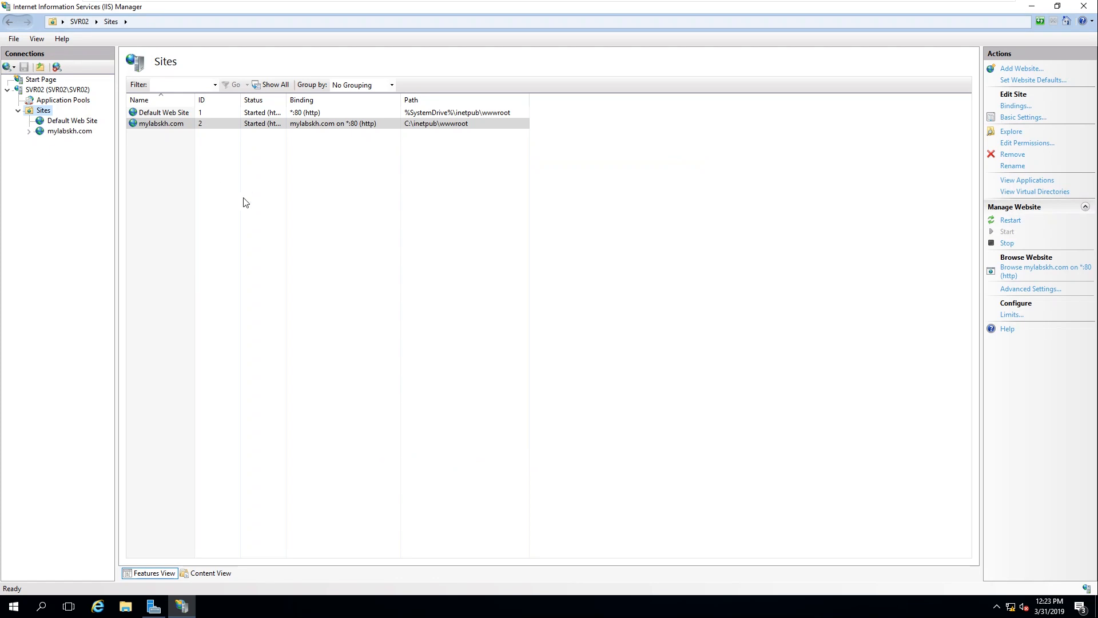
Step: Open the feature overview of the new mylabskh.com site
{"action": "left_click", "coordinate": [150, 126]}
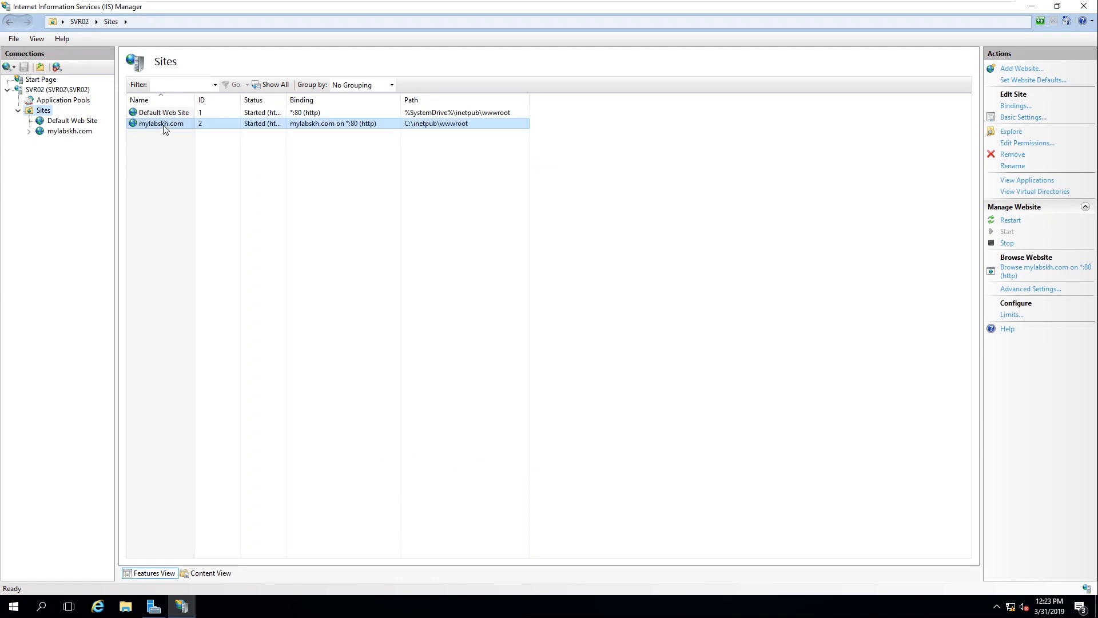
{"action": "left_click", "coordinate": [70, 133]}
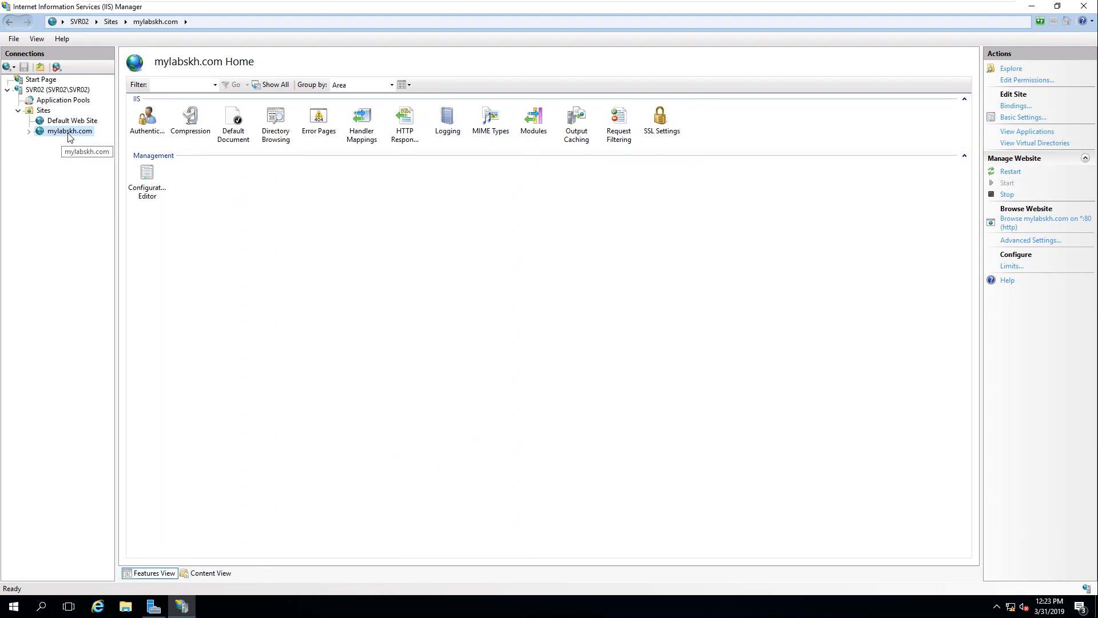
{"action": "left_click", "coordinate": [438, 228]}
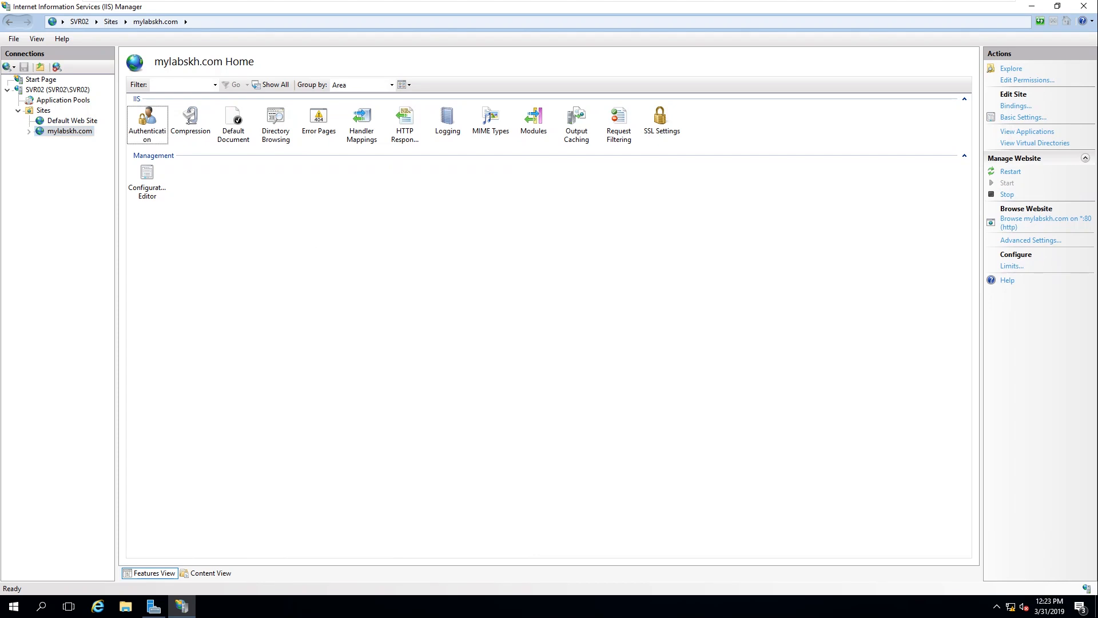
Step: Open the mylabskh.com site's content folder from IIS Manager to check it, and return to the refreshed desktop
{"action": "left_click", "coordinate": [1011, 68]}
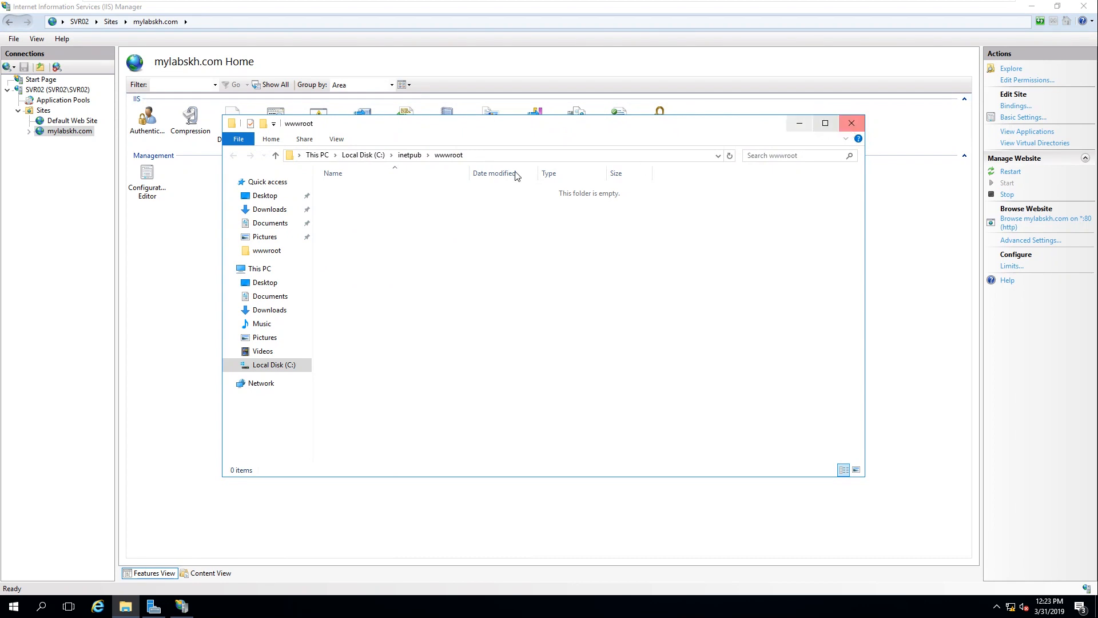
{"action": "left_click", "coordinate": [852, 124]}
{"action": "left_click", "coordinate": [1033, 13]}
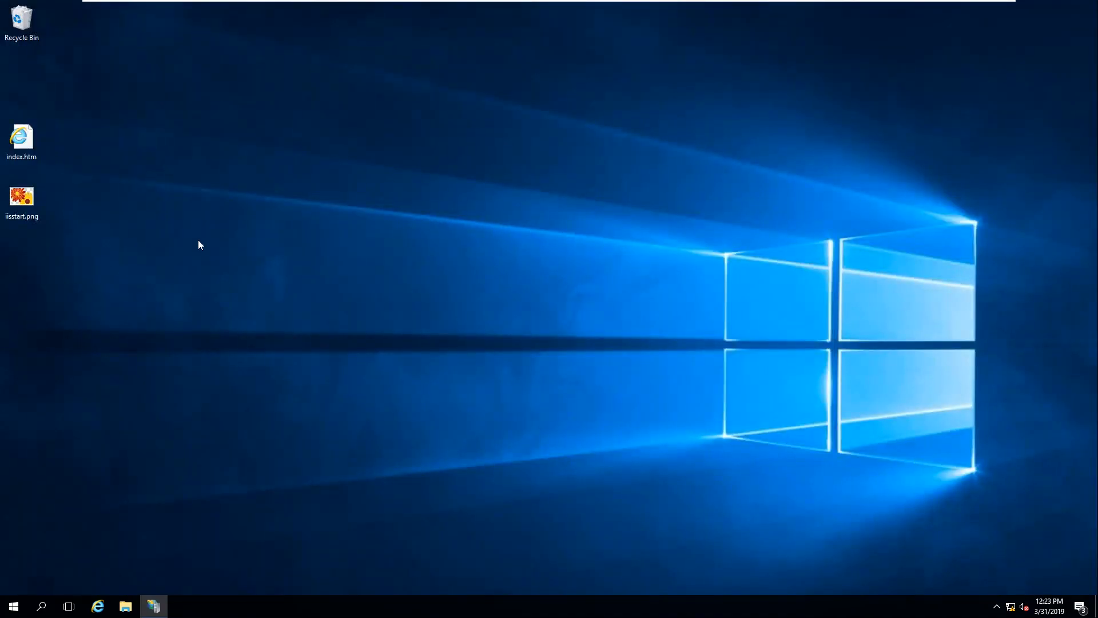
{"action": "right_click", "coordinate": [186, 185]}
{"action": "left_click", "coordinate": [212, 220]}
Step: Open the desktop file index.htm in Notepad to examine its HTML source, and close it
{"action": "left_click_drag", "start_coordinate": [22, 140], "coordinate": [238, 198]}
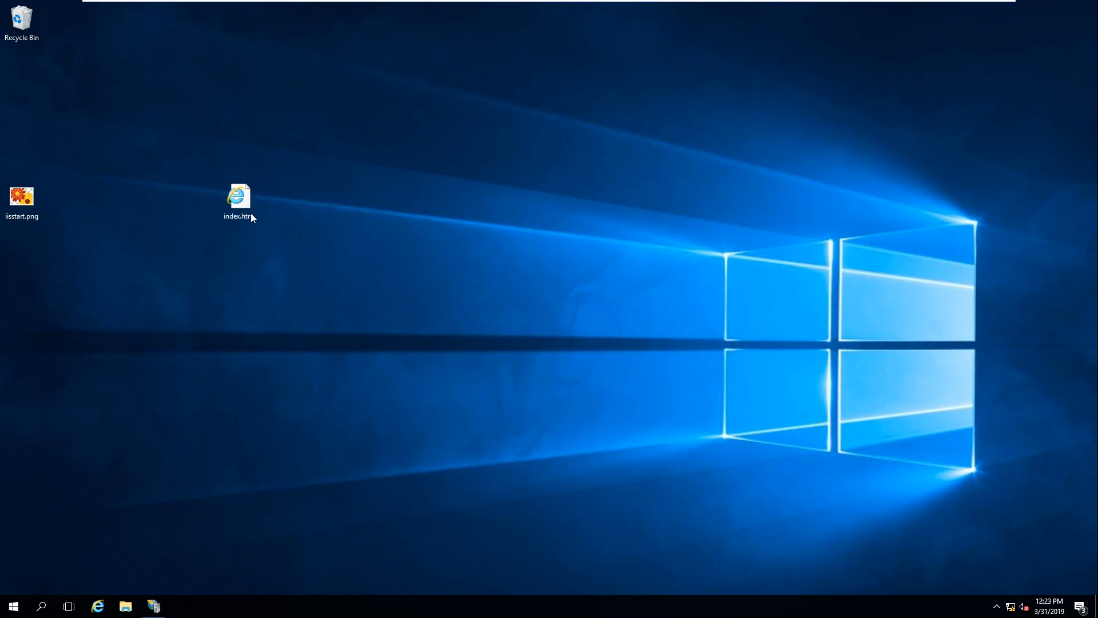
{"action": "right_click", "coordinate": [241, 198]}
{"action": "mouse_move", "coordinate": [324, 247]}
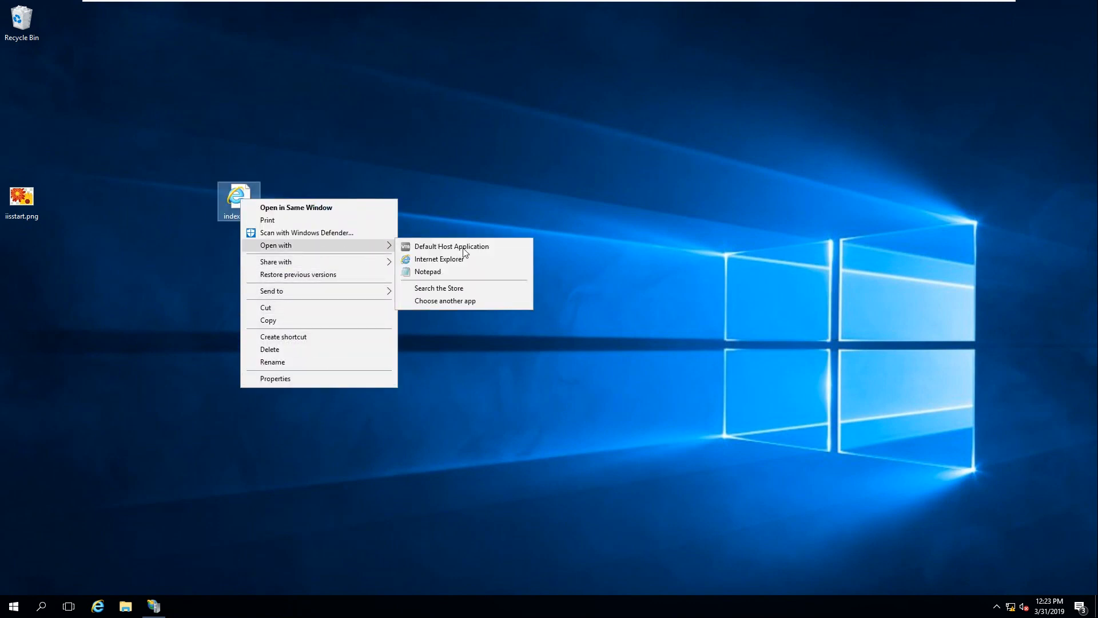
{"action": "left_click", "coordinate": [452, 267]}
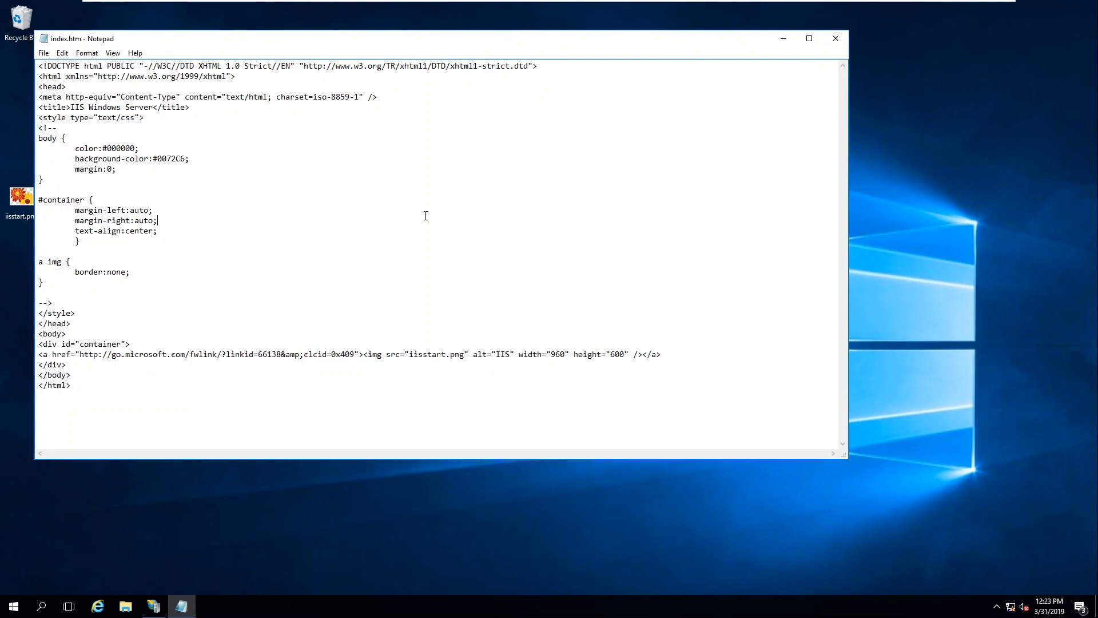
{"action": "left_click", "coordinate": [835, 38]}
Step: Duplicate index.htm on the desktop and place the copy apart from the original files
{"action": "left_click", "coordinate": [241, 198]}
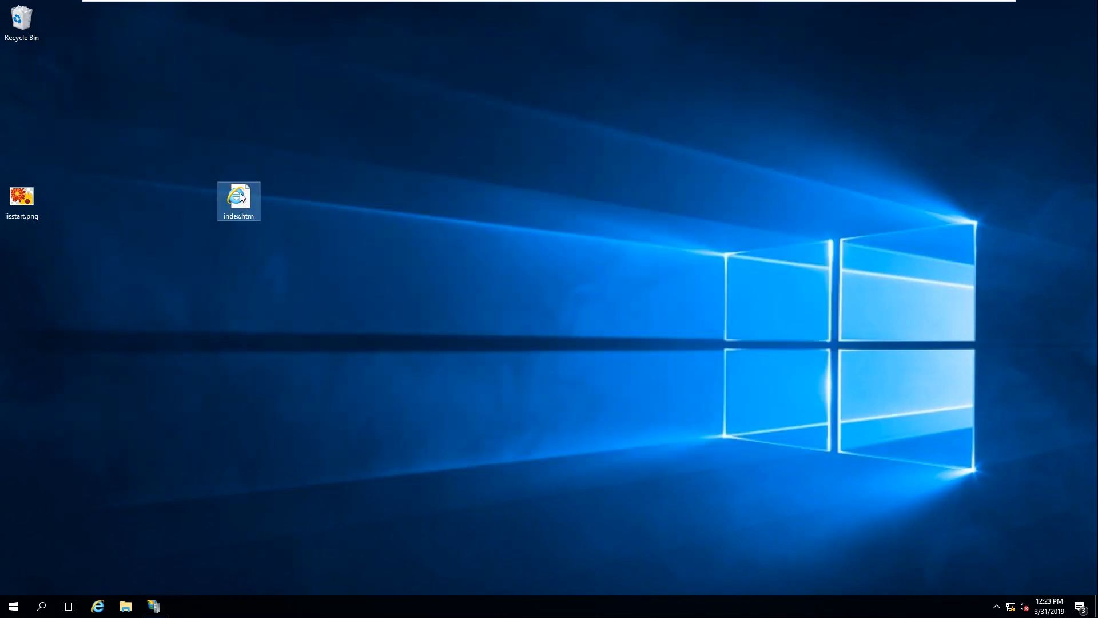
{"action": "right_click", "coordinate": [240, 195]}
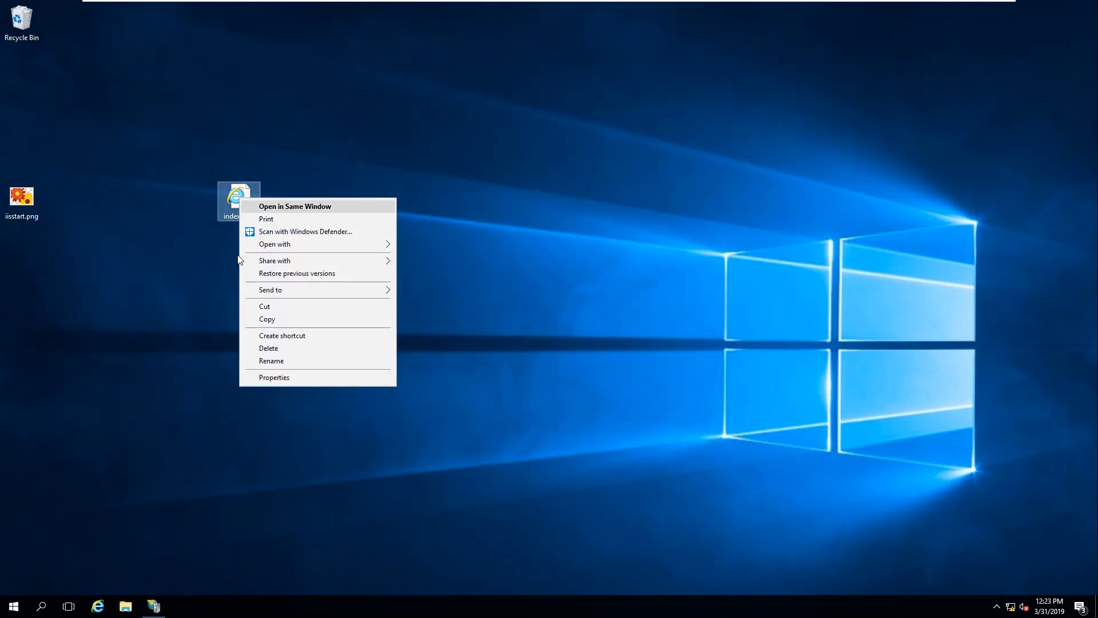
{"action": "left_click", "coordinate": [233, 191]}
{"action": "left_click_drag", "start_coordinate": [233, 193], "coordinate": [22, 139]}
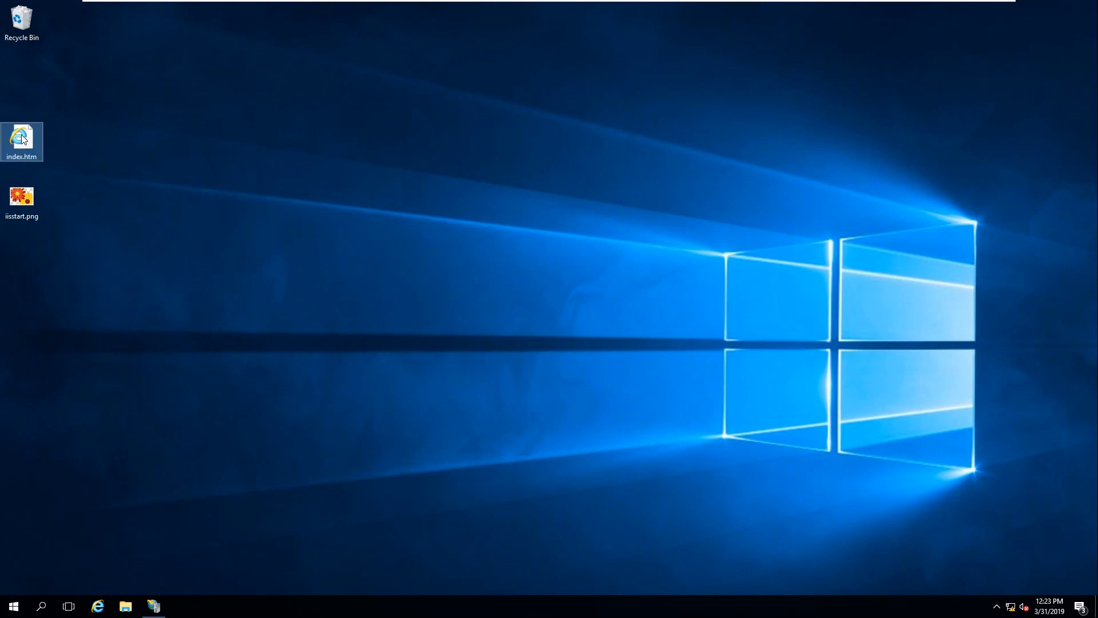
{"action": "key", "text": "ctrl+v"}
{"action": "left_click_drag", "start_coordinate": [21, 80], "coordinate": [392, 230]}
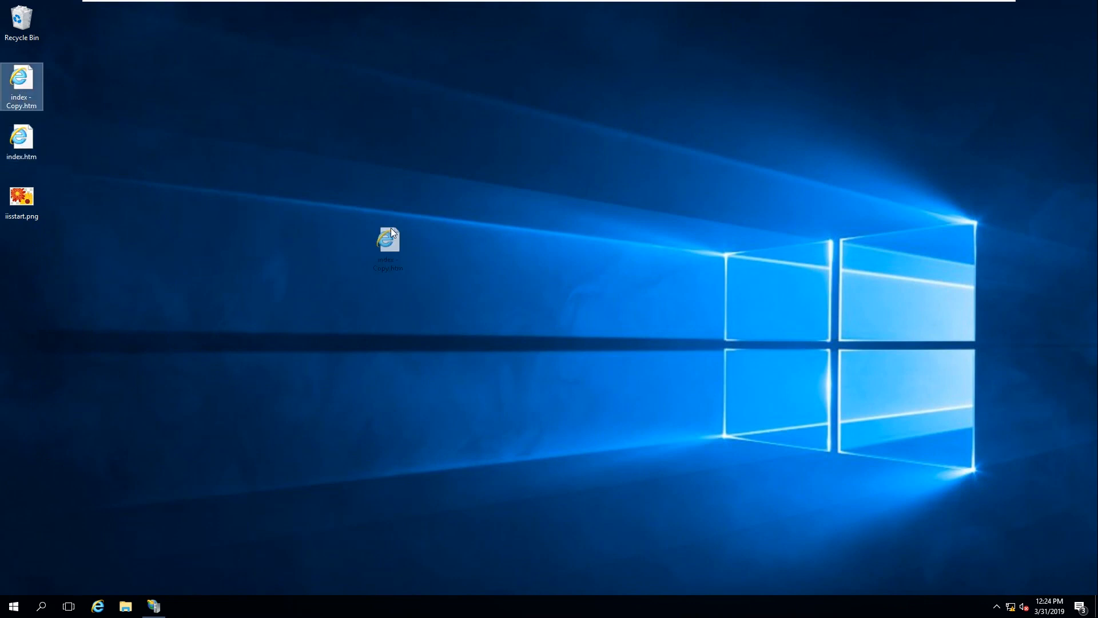
{"action": "left_click_drag", "start_coordinate": [358, 139], "coordinate": [367, 138]}
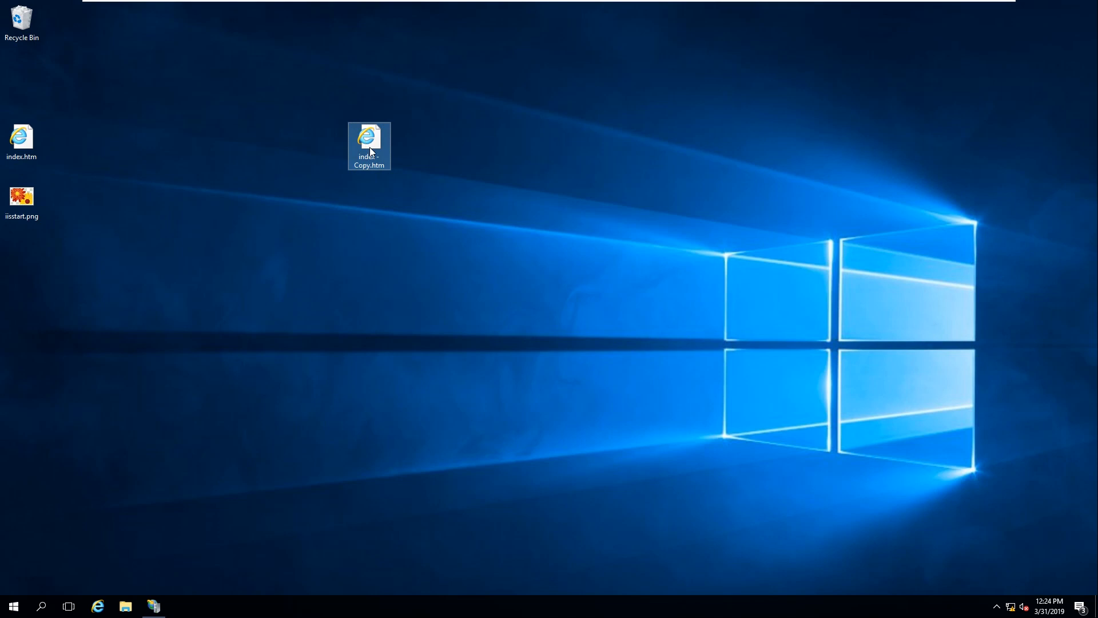
Step: Rename the original index.htm to index1.htm and its copy to index.htm
{"action": "left_click", "coordinate": [31, 148]}
{"action": "left_click", "coordinate": [31, 150]}
{"action": "type", "text": "1"}
{"action": "key", "text": "Return"}
{"action": "left_click", "coordinate": [369, 140]}
{"action": "left_click", "coordinate": [381, 162]}
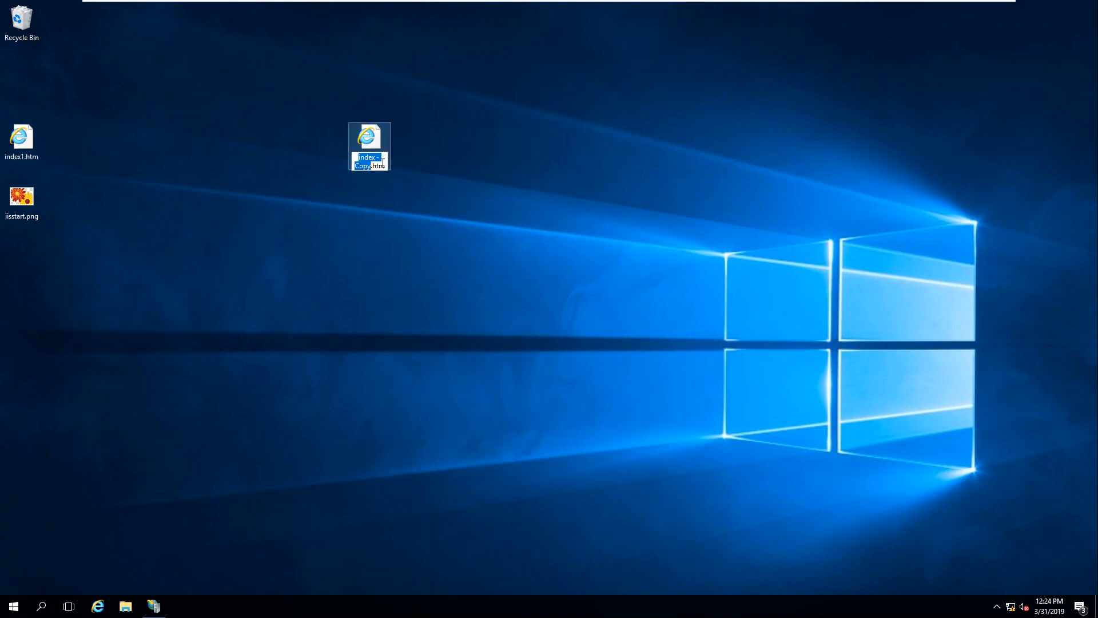
{"action": "type", "text": "index"}
{"action": "key", "text": "BackSpace"}
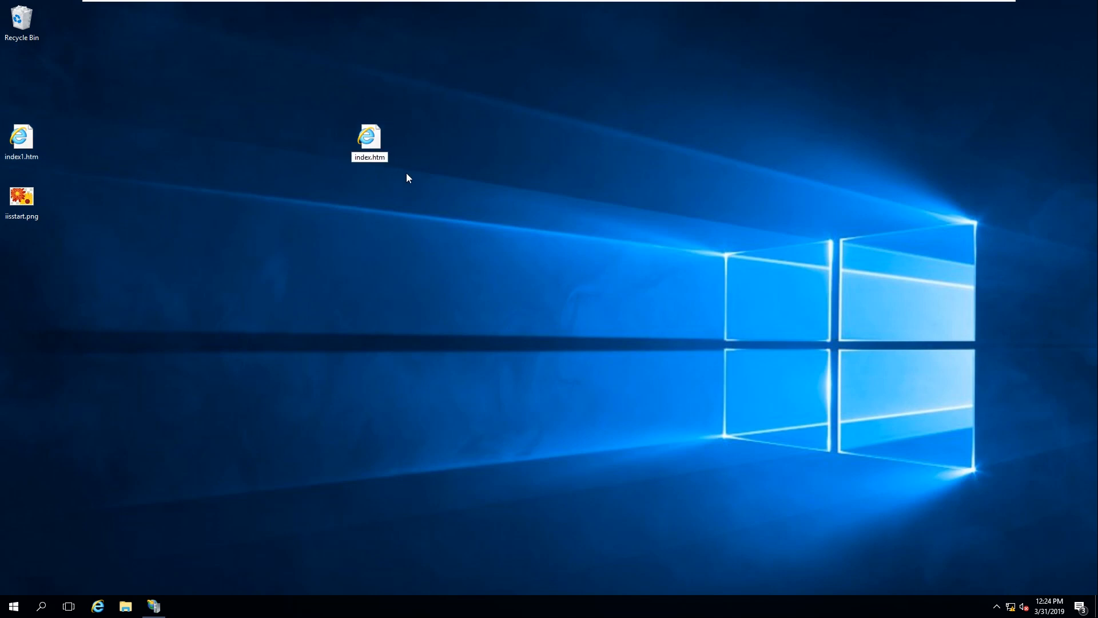
{"action": "key", "text": "Return"}
Step: Open the new index.htm in Notepad and replace its entire content with "Hello my labskh.com!"
{"action": "right_click", "coordinate": [369, 141]}
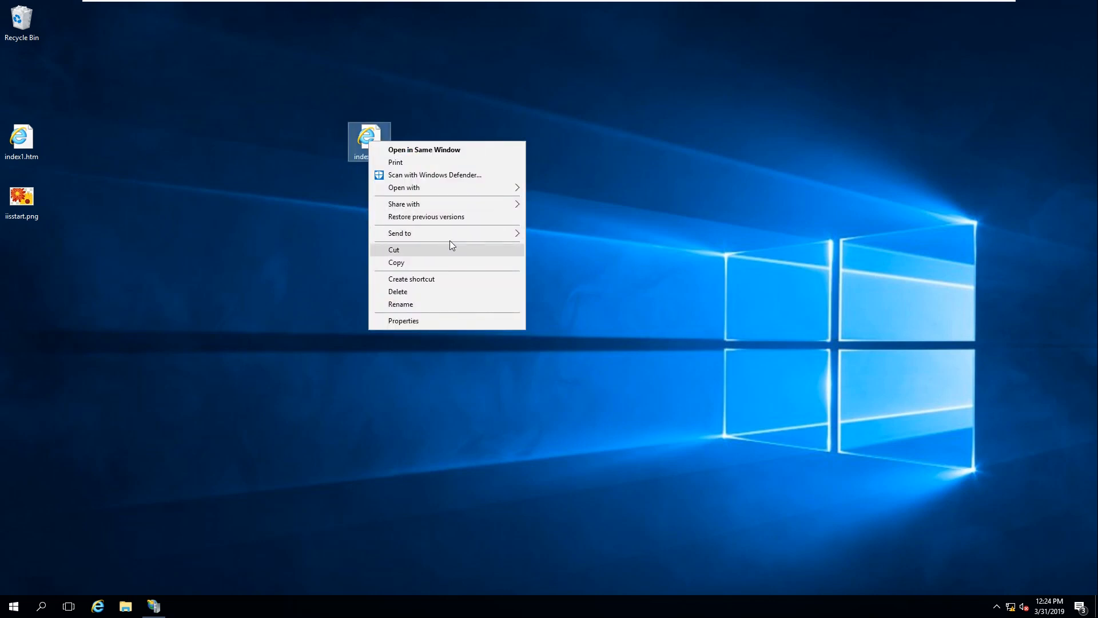
{"action": "mouse_move", "coordinate": [469, 186]}
{"action": "left_click", "coordinate": [571, 215]}
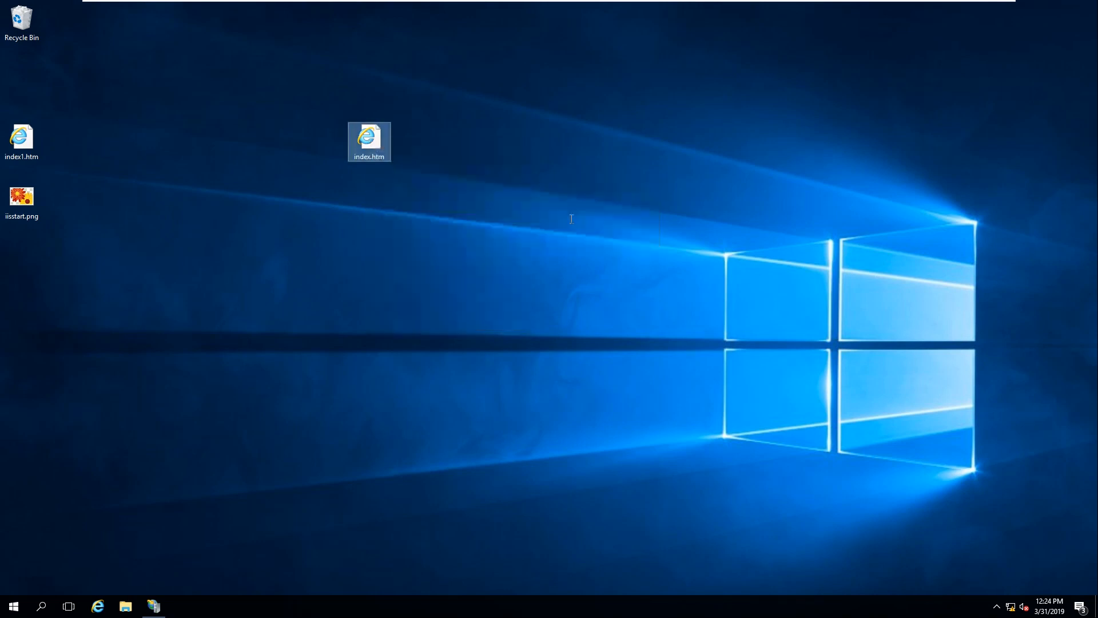
{"action": "key", "text": "Delete"}
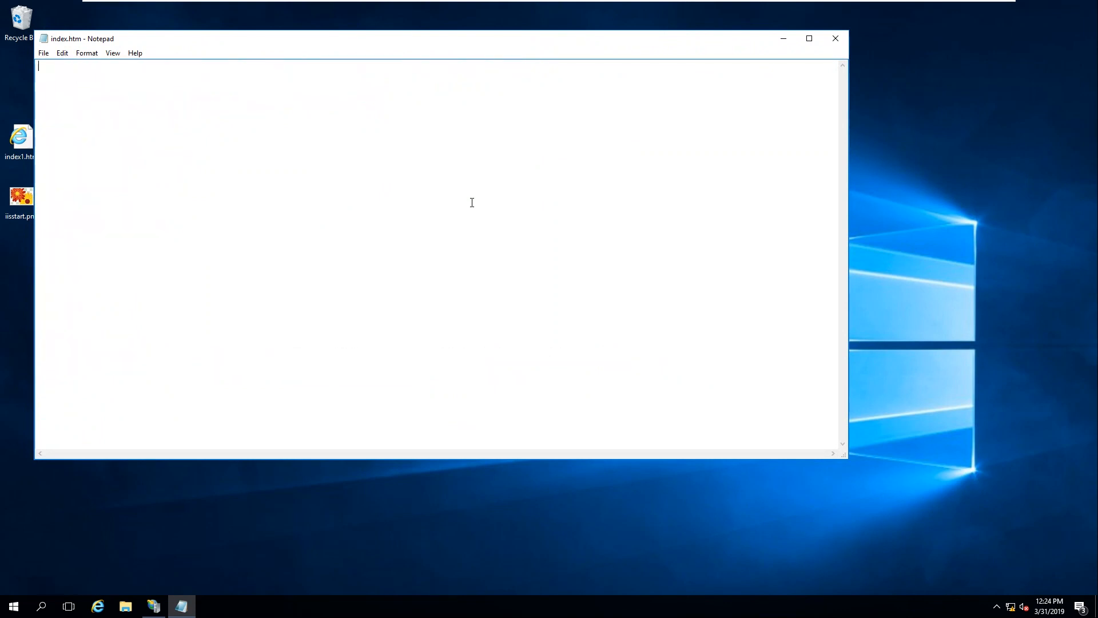
{"action": "type", "text": "Hek"}
{"action": "key", "text": "BackSpace"}
{"action": "type", "text": "l"}
{"action": "key", "text": "BackSpace"}
{"action": "type", "text": "lo my"}
{"action": "key", "text": "BackSpace"}
{"action": "key", "text": "BackSpace"}
{"action": "type", "text": "bskh"}
{"action": "left_click_drag", "start_coordinate": [136, 68], "coordinate": [38, 67]}
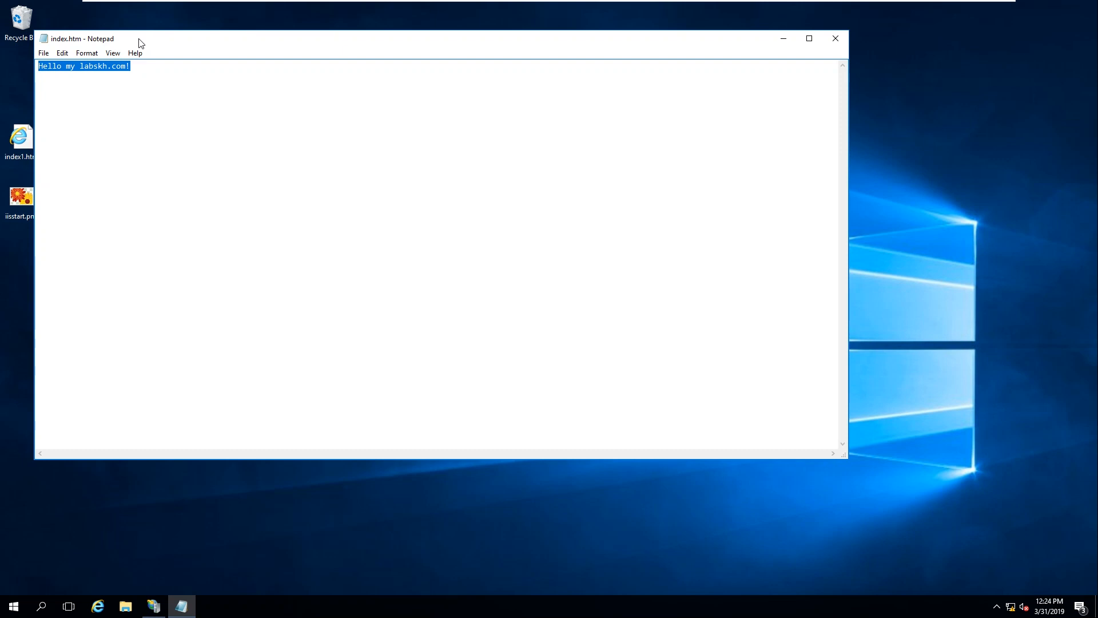
Step: Move the Notepad window clear of the desktop icons and empty the Recycle Bin
{"action": "left_click_drag", "start_coordinate": [191, 48], "coordinate": [191, 48]}
{"action": "right_click", "coordinate": [24, 26]}
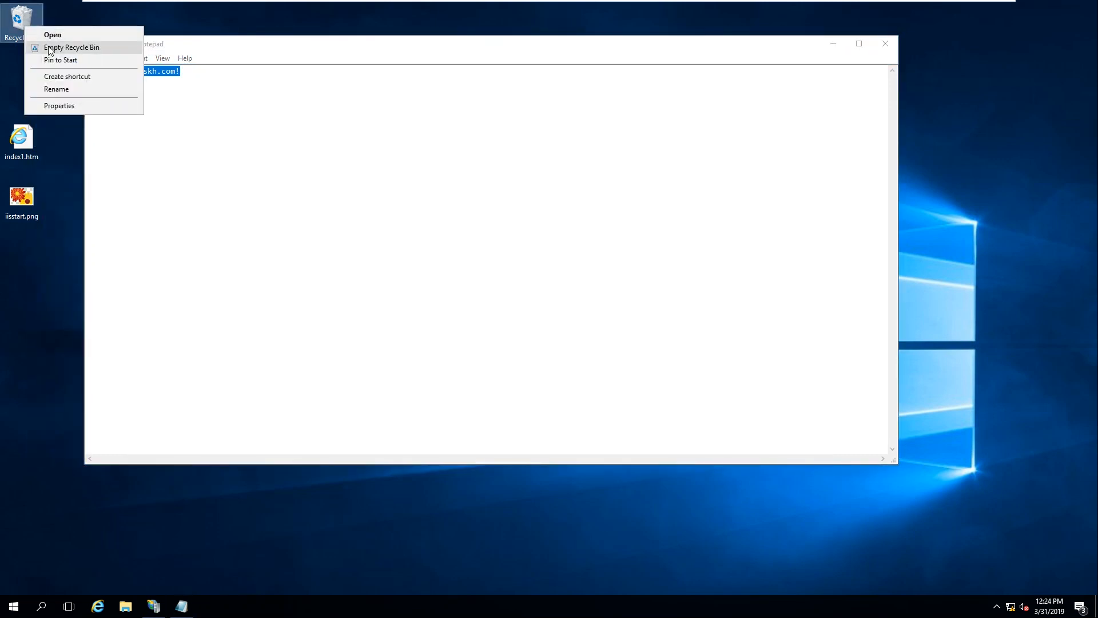
{"action": "left_click", "coordinate": [73, 46]}
{"action": "left_click", "coordinate": [581, 313]}
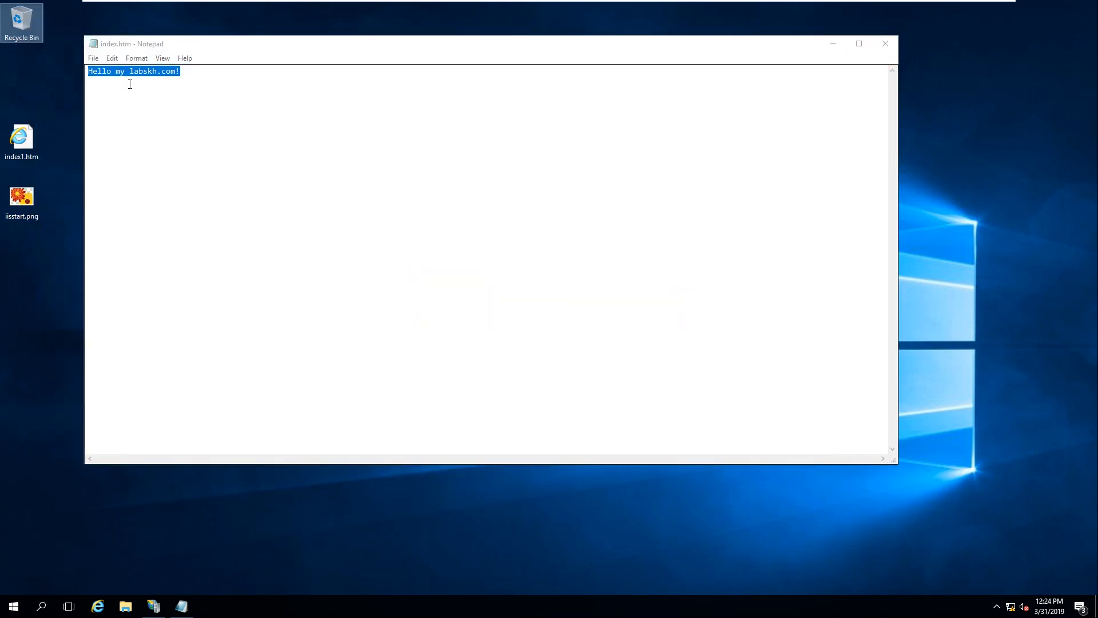
Step: Close the edited index.htm in Notepad and rename the file to index.html
{"action": "left_click", "coordinate": [128, 81]}
{"action": "left_click_drag", "start_coordinate": [227, 75], "coordinate": [70, 64]}
{"action": "left_click", "coordinate": [165, 82]}
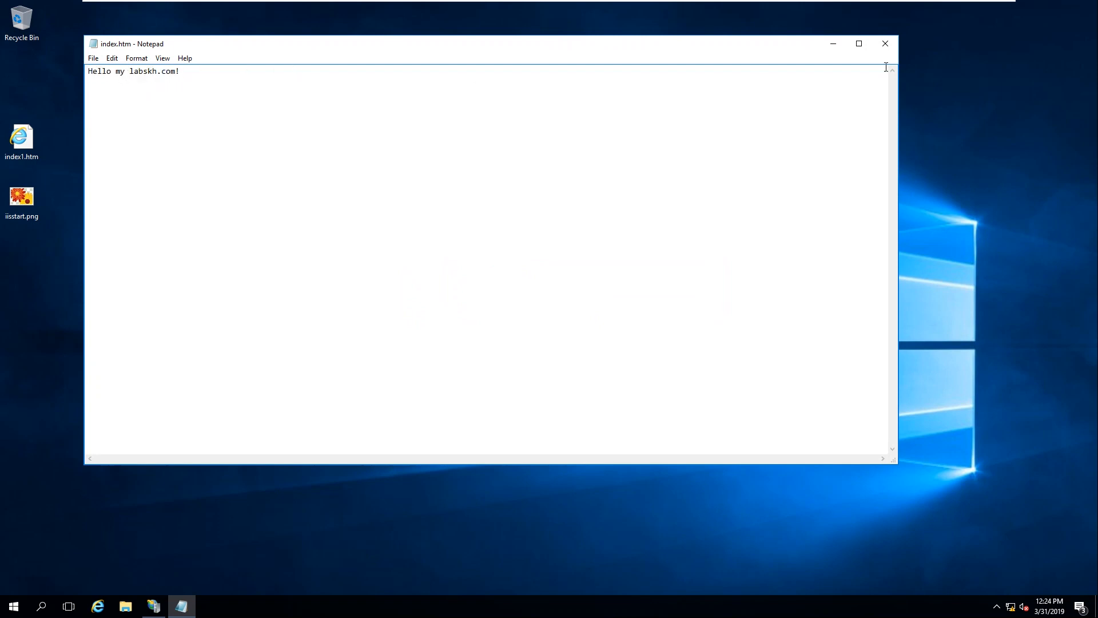
{"action": "left_click", "coordinate": [886, 43]}
{"action": "left_click", "coordinate": [380, 143]}
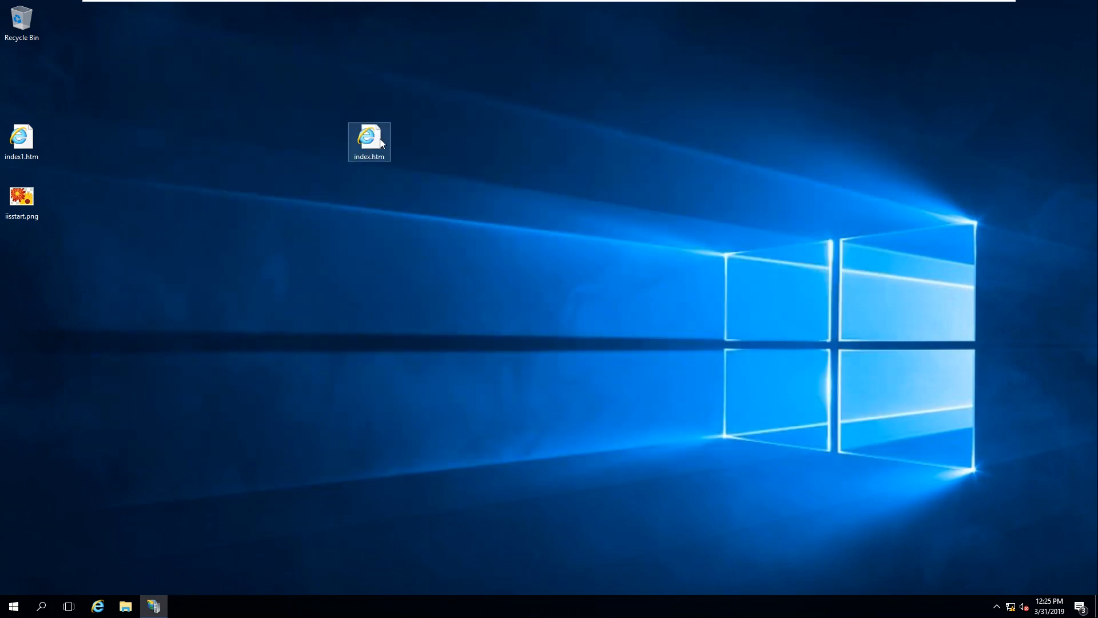
{"action": "key", "text": "F2"}
{"action": "key", "text": "End"}
{"action": "type", "text": "l"}
{"action": "key", "text": "Return"}
{"action": "left_click", "coordinate": [596, 311]}
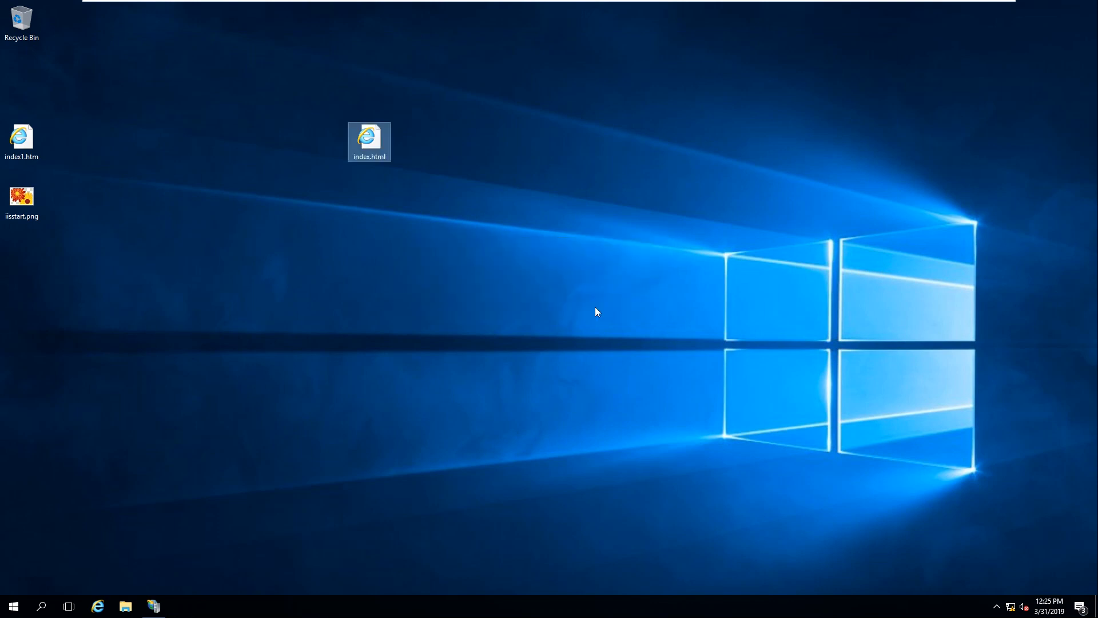
Step: Copy index.html from the desktop into C:\inetpub\wwwroot, granting administrator permission, and close File Explorer
{"action": "right_click", "coordinate": [383, 158]}
{"action": "left_click", "coordinate": [429, 257]}
{"action": "left_click", "coordinate": [127, 605]}
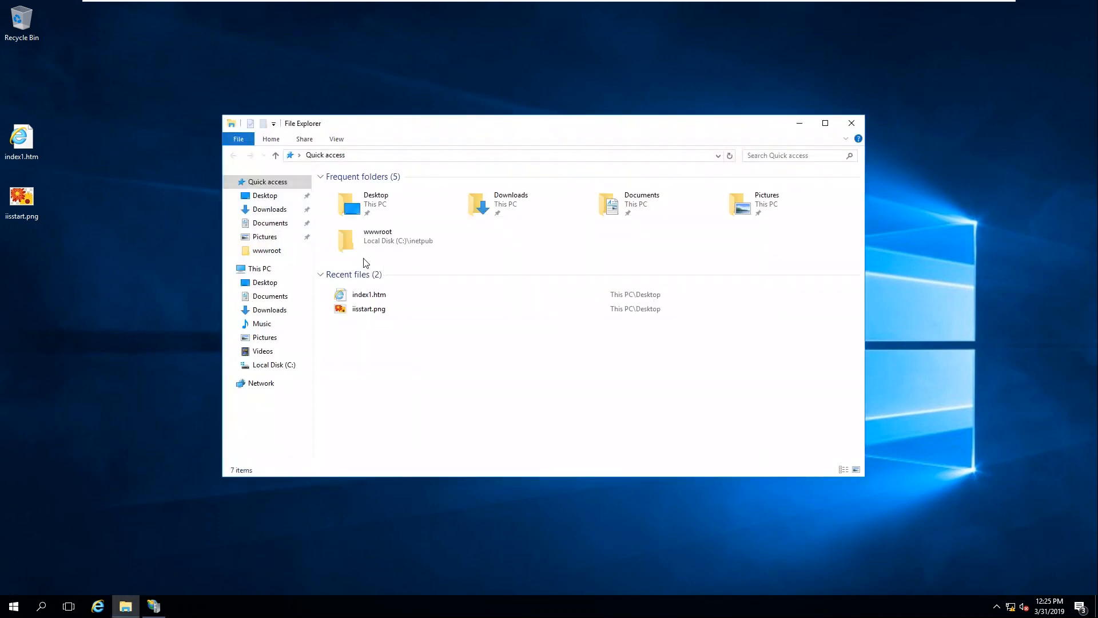
{"action": "left_click", "coordinate": [274, 365]}
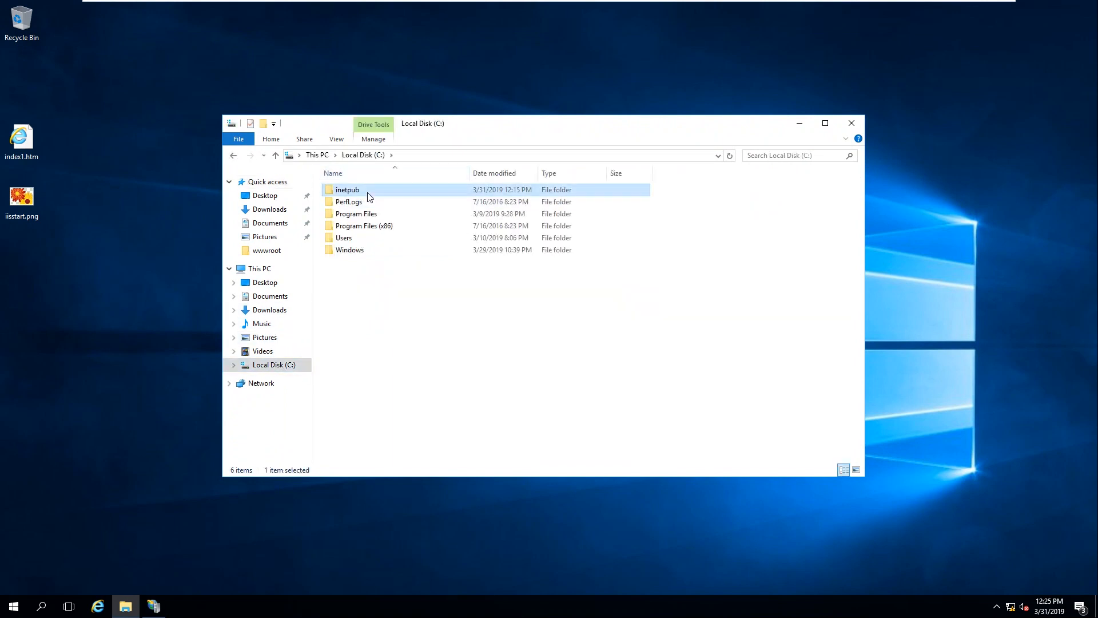
{"action": "double_click", "coordinate": [367, 191]}
{"action": "double_click", "coordinate": [366, 240]}
{"action": "right_click", "coordinate": [374, 197]}
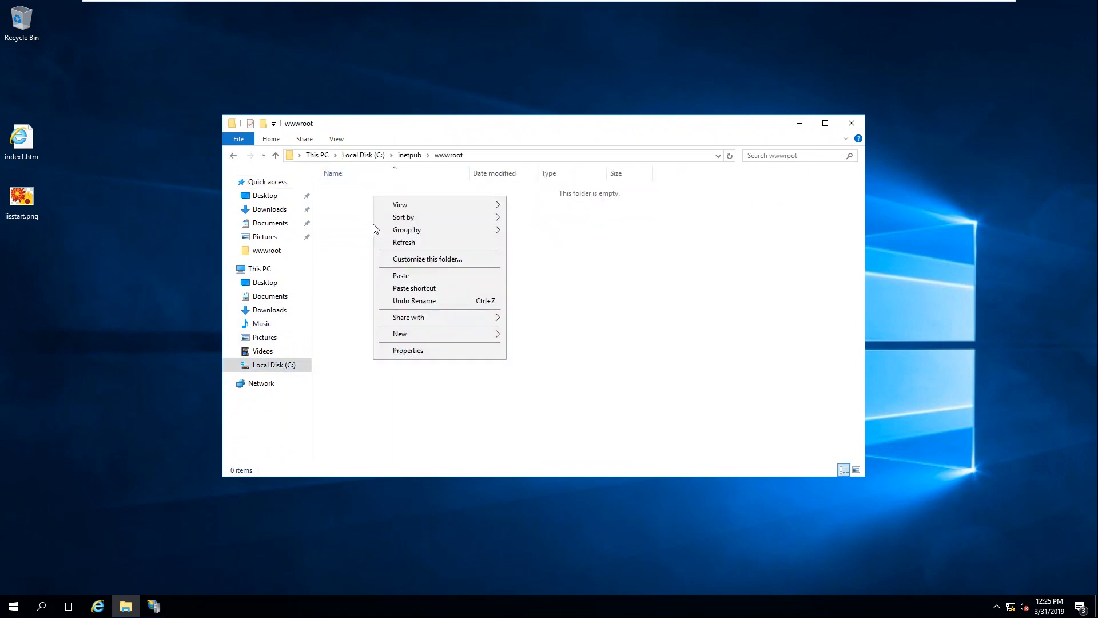
{"action": "left_click", "coordinate": [401, 276]}
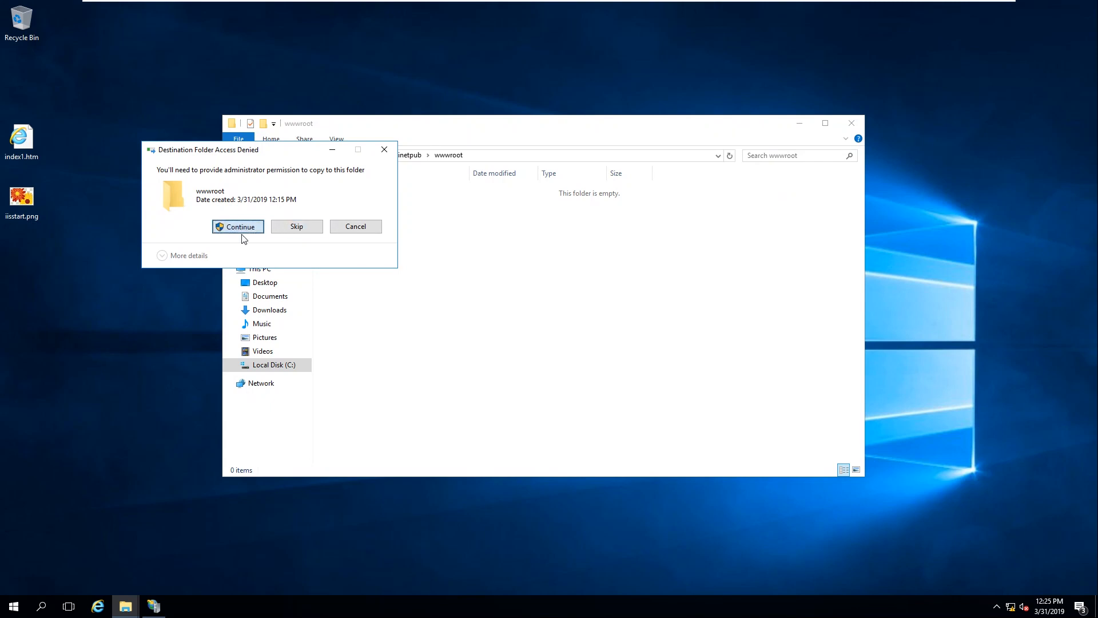
{"action": "left_click", "coordinate": [239, 228]}
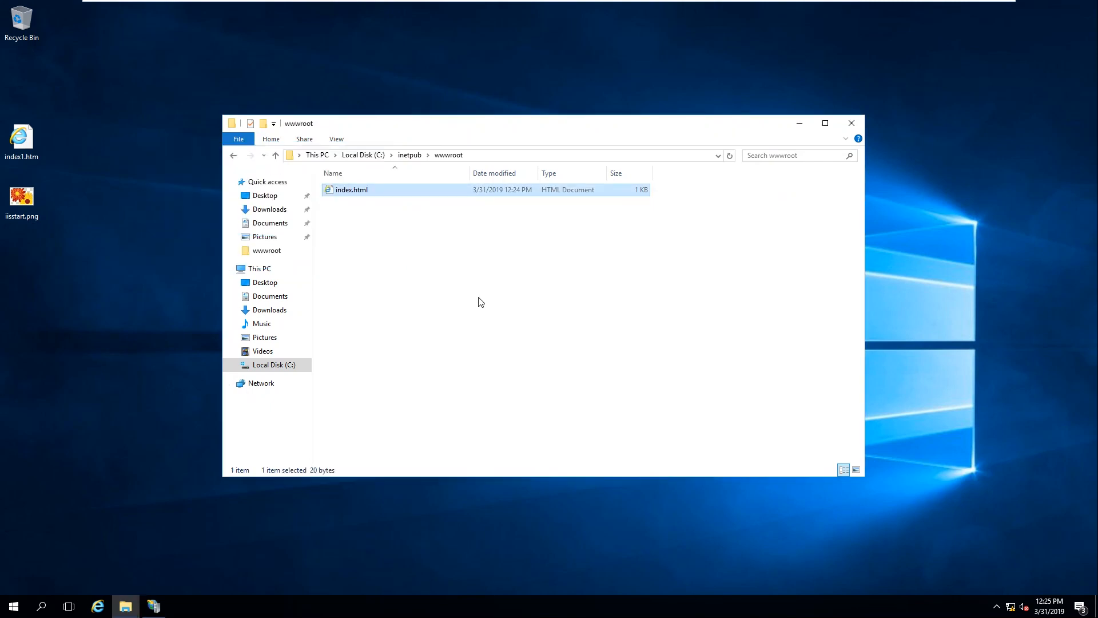
{"action": "right_click", "coordinate": [135, 112]}
{"action": "left_click", "coordinate": [150, 144]}
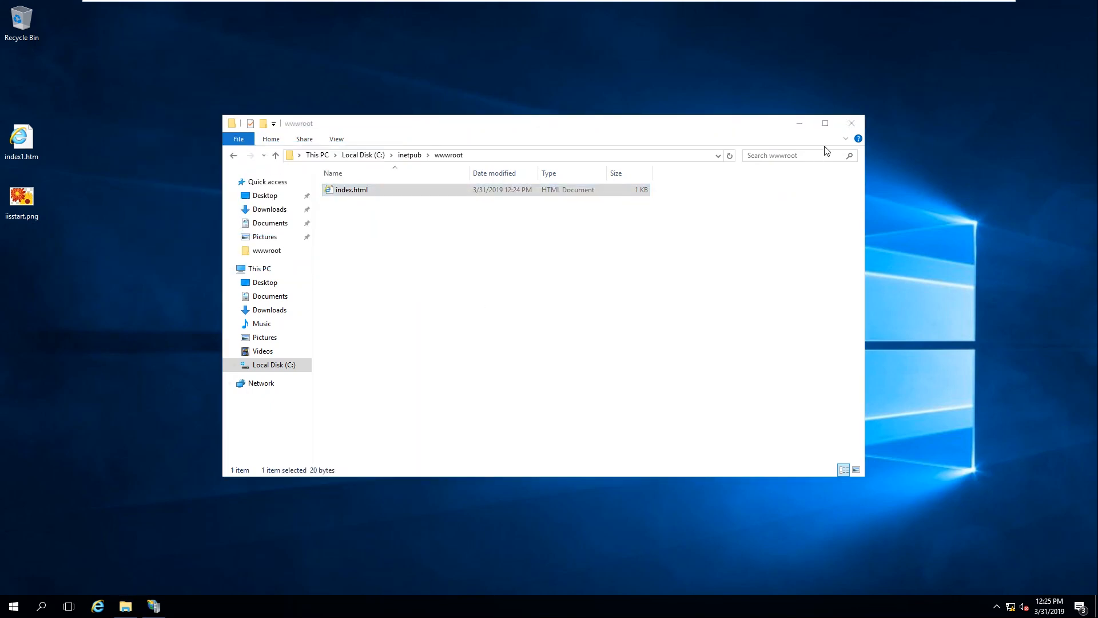
{"action": "left_click", "coordinate": [850, 123]}
{"action": "right_click", "coordinate": [338, 110]}
{"action": "left_click", "coordinate": [355, 143]}
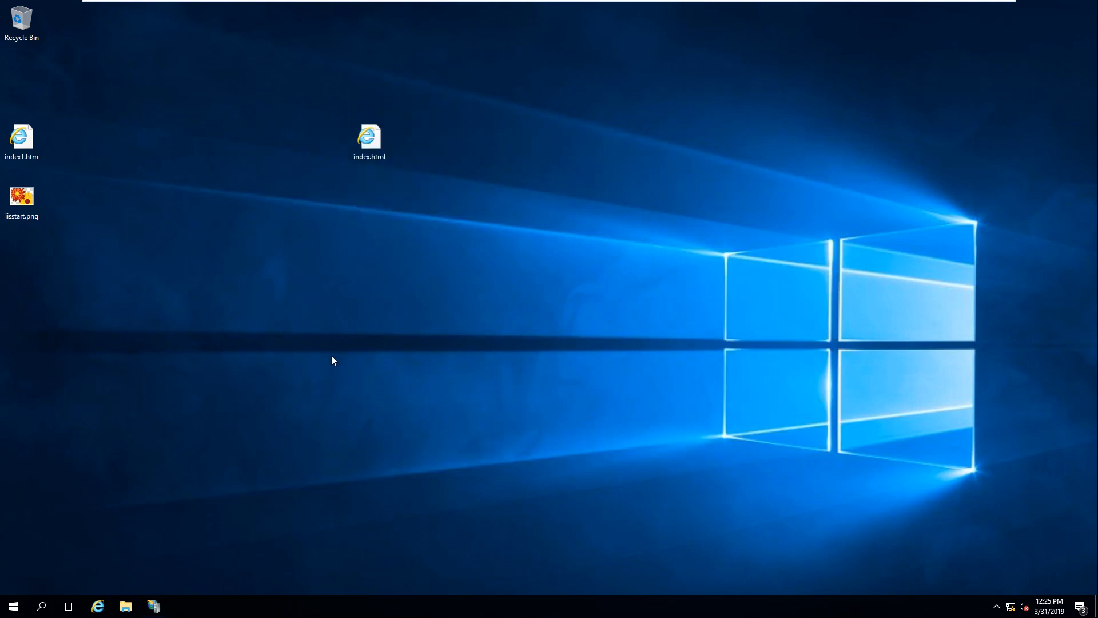
{"action": "right_click", "coordinate": [202, 93]}
{"action": "left_click", "coordinate": [218, 128]}
{"action": "mouse_move", "coordinate": [501, 3]}
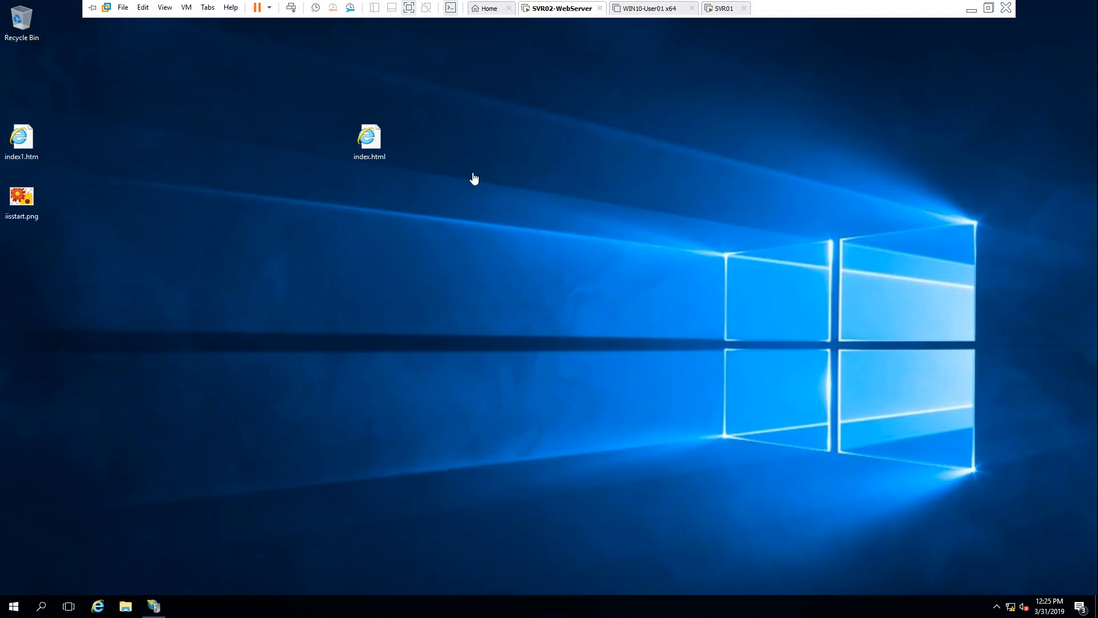
{"action": "right_click", "coordinate": [439, 121]}
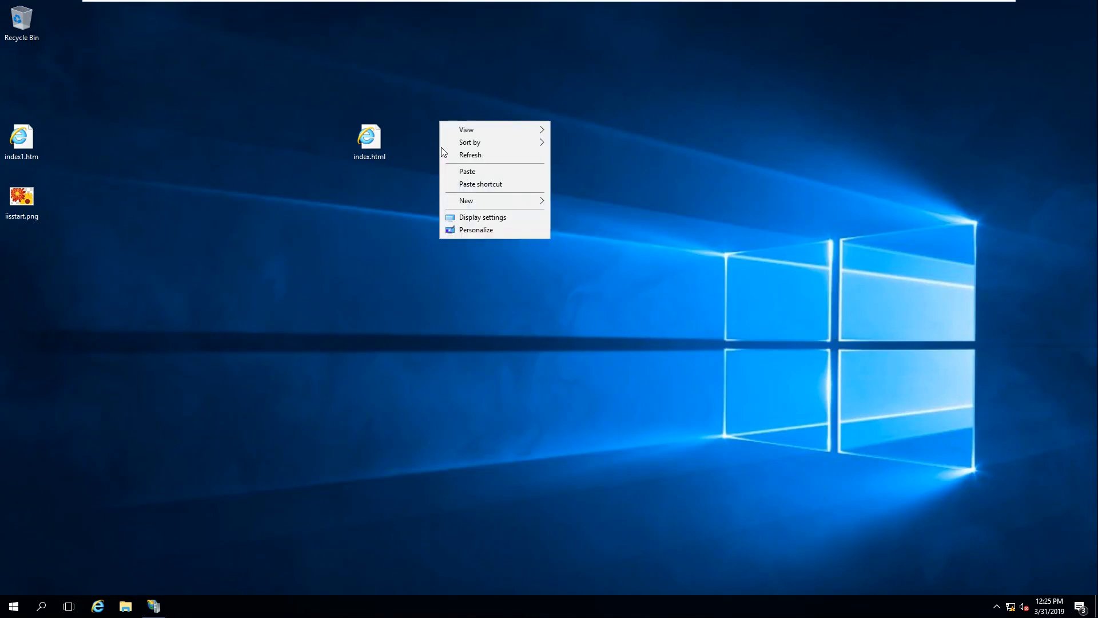
{"action": "left_click", "coordinate": [456, 158]}
Step: Switch to IIS Manager and refresh the mylabskh.com site
{"action": "left_click", "coordinate": [155, 606]}
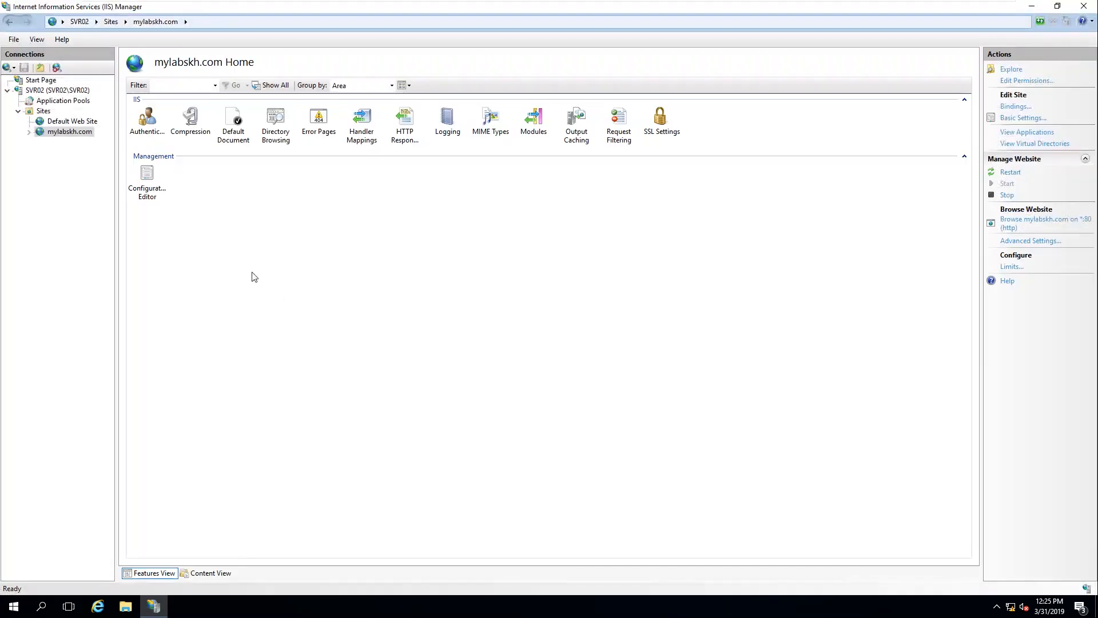
{"action": "right_click", "coordinate": [75, 133]}
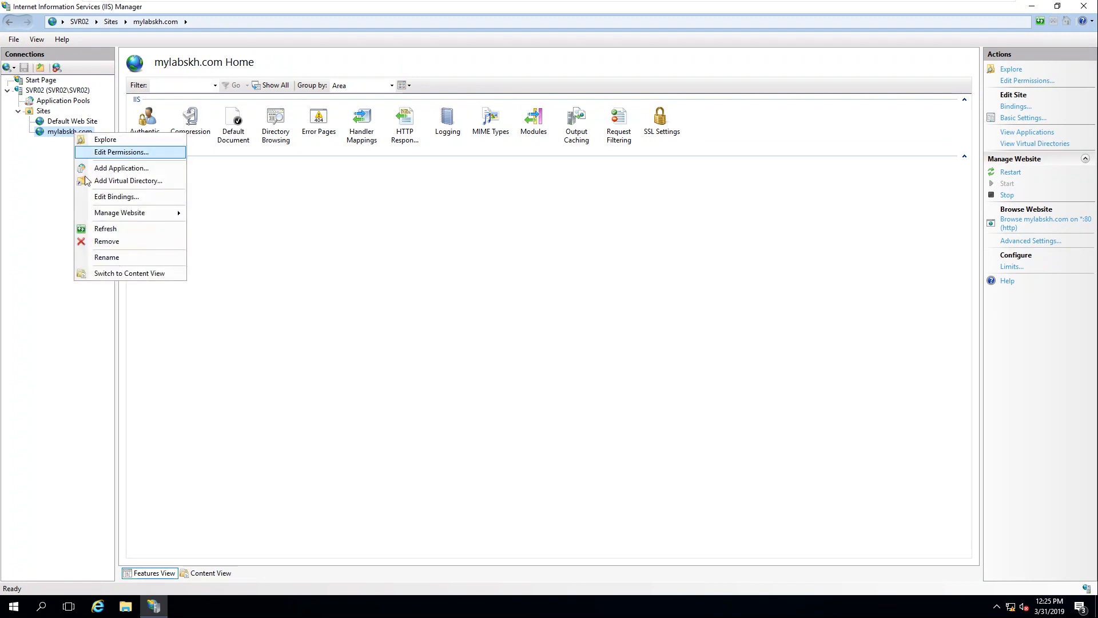
{"action": "left_click", "coordinate": [99, 229]}
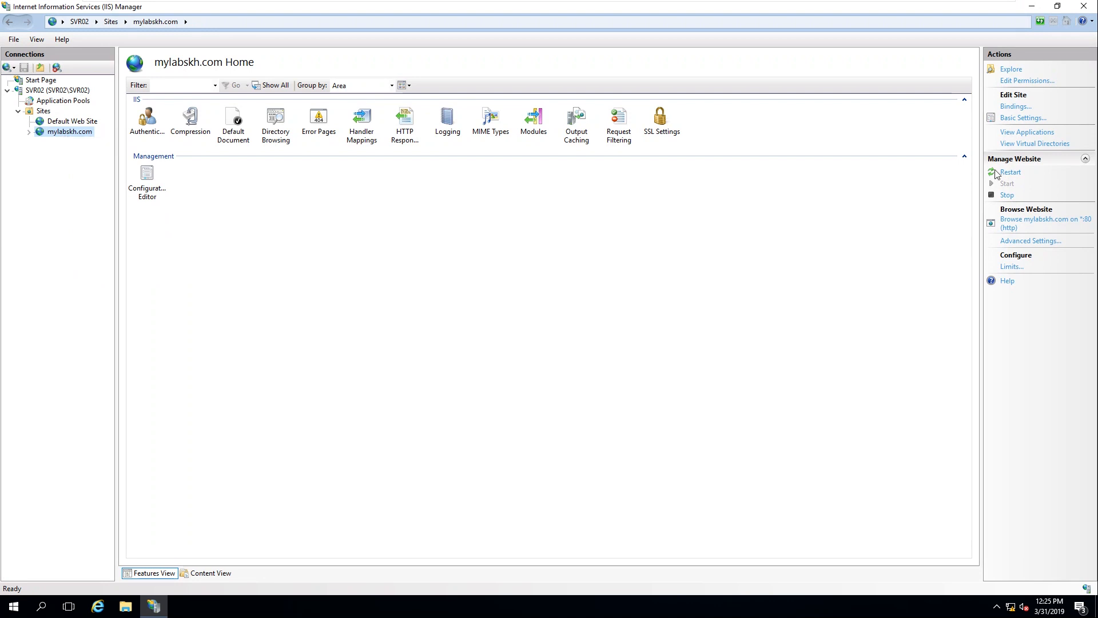
Step: Minimize IIS Manager and switch to the SVR01 virtual machine with DNS Manager
{"action": "left_click", "coordinate": [1031, 6]}
{"action": "mouse_move", "coordinate": [533, 1]}
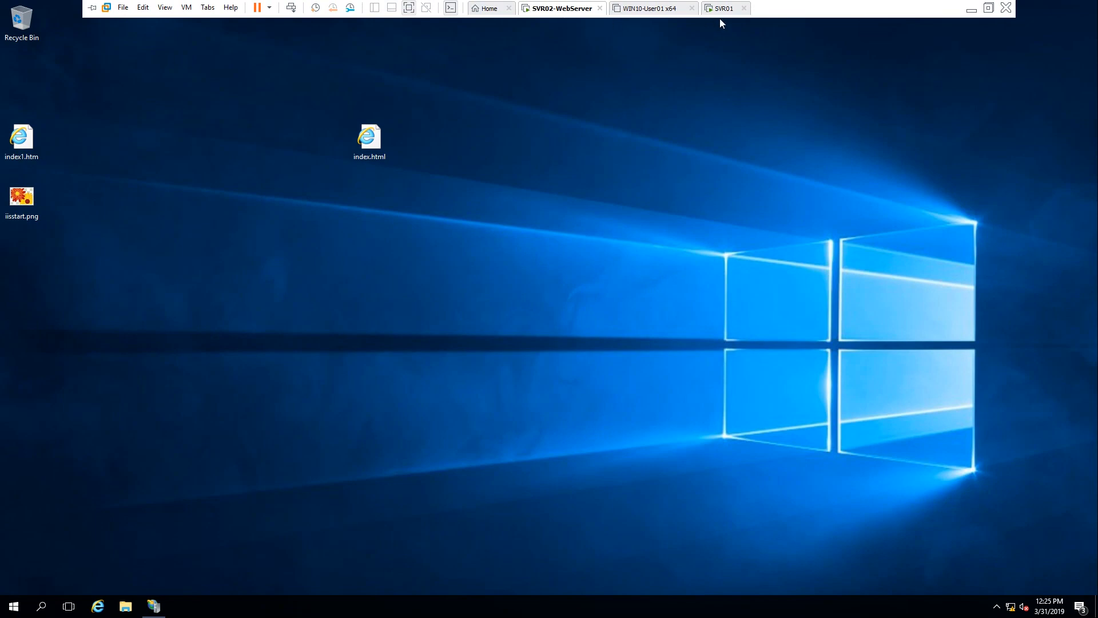
{"action": "left_click", "coordinate": [721, 8]}
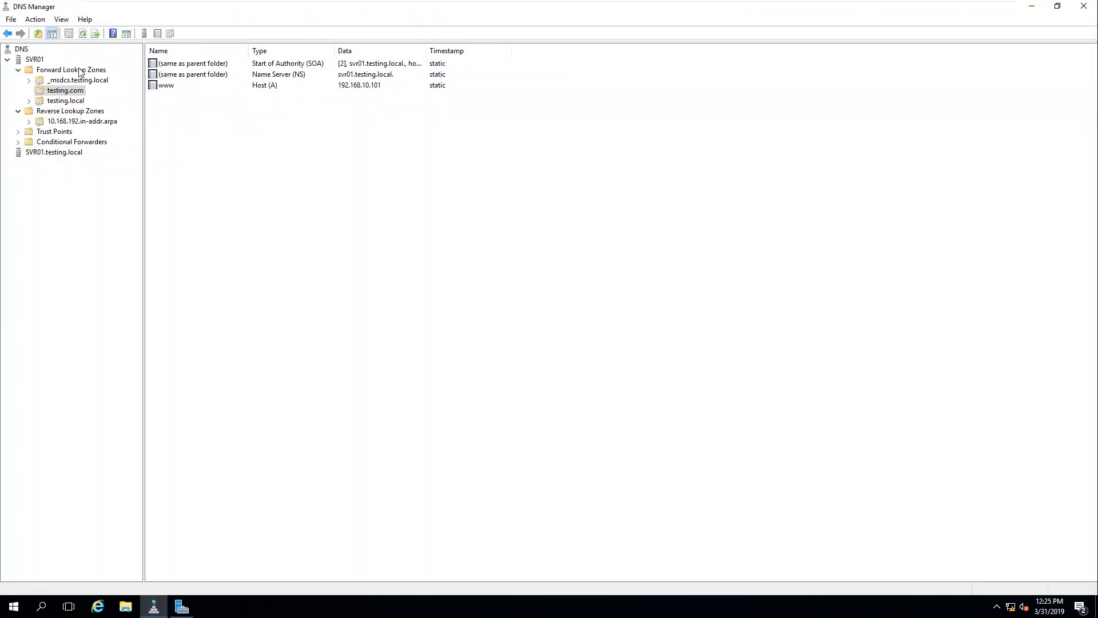
Step: Create a primary forward lookup zone named mylabskh.com, stored in Active Directory and allowing only secure dynamic updates
{"action": "left_click", "coordinate": [79, 71]}
{"action": "right_click", "coordinate": [79, 71]}
{"action": "left_click", "coordinate": [123, 76]}
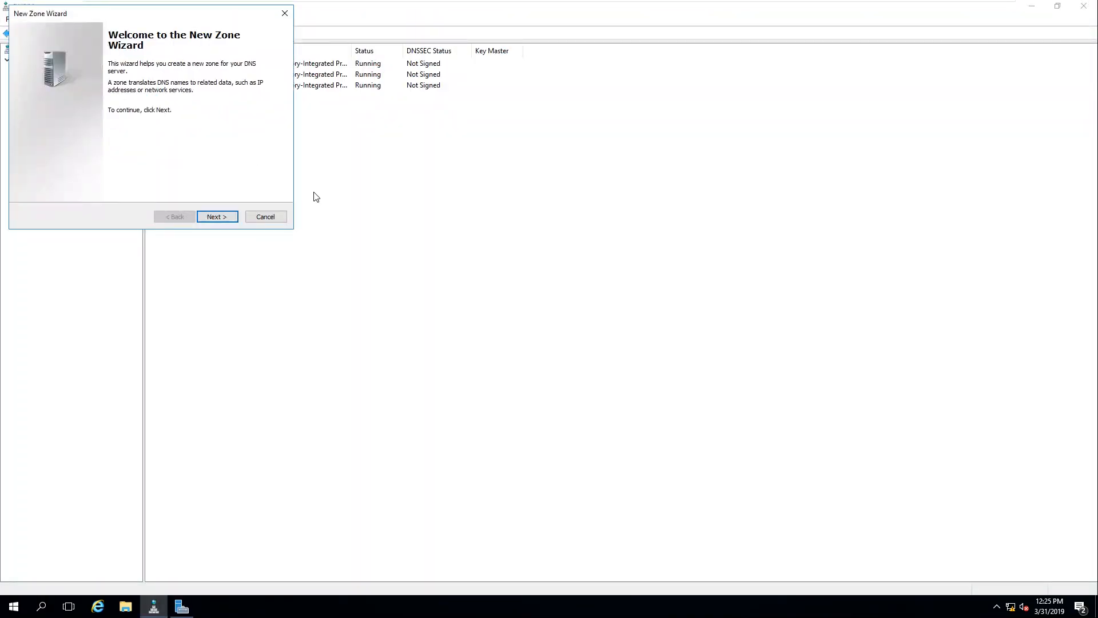
{"action": "left_click", "coordinate": [218, 221]}
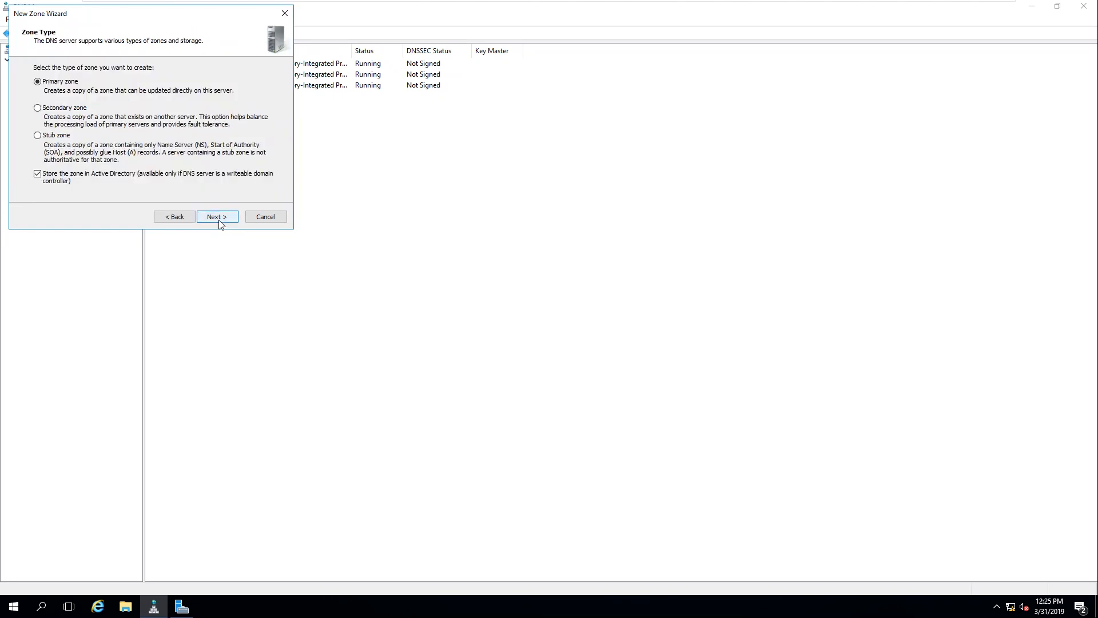
{"action": "left_click", "coordinate": [219, 222]}
{"action": "left_click", "coordinate": [218, 219]}
{"action": "left_click", "coordinate": [156, 123]}
{"action": "type", "text": "my"}
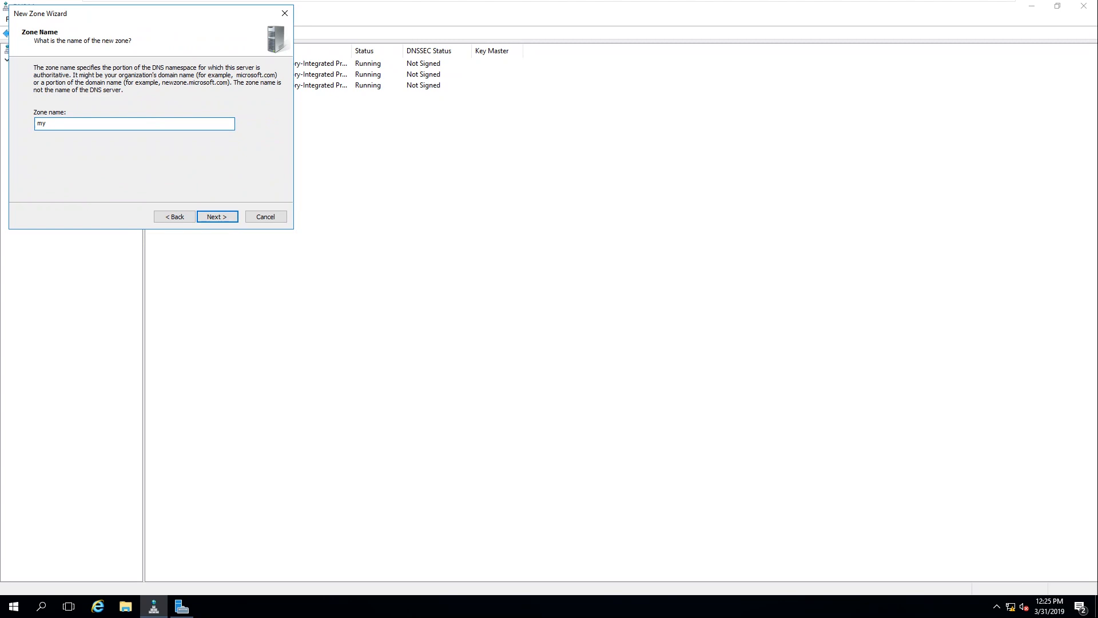
{"action": "type", "text": "labskh.com"}
{"action": "left_click", "coordinate": [212, 216]}
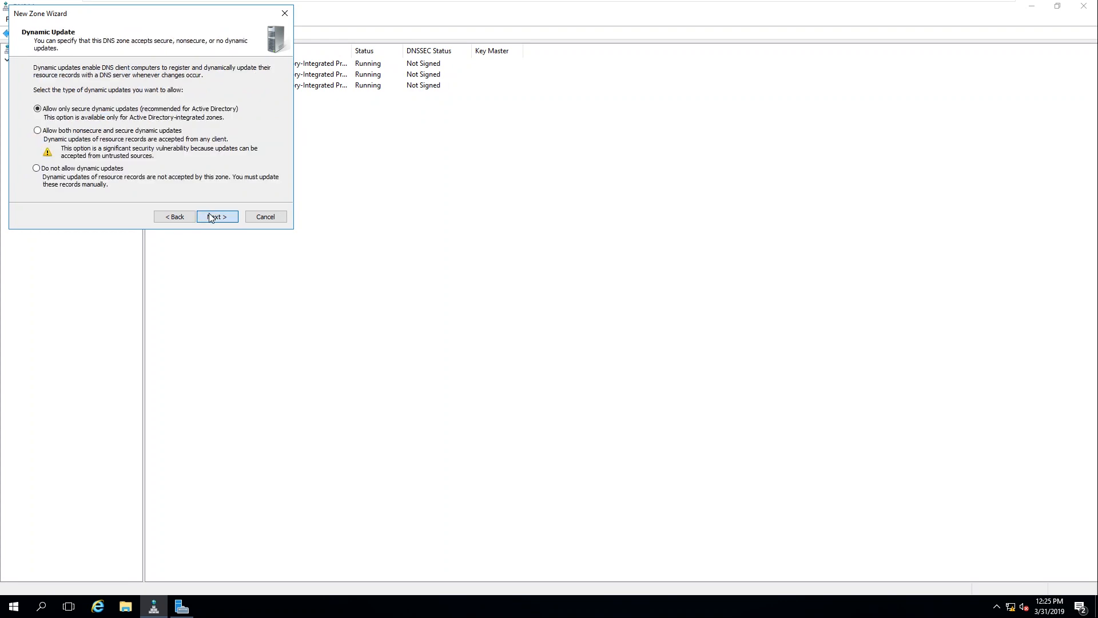
{"action": "left_click", "coordinate": [210, 217]}
{"action": "left_click", "coordinate": [217, 216]}
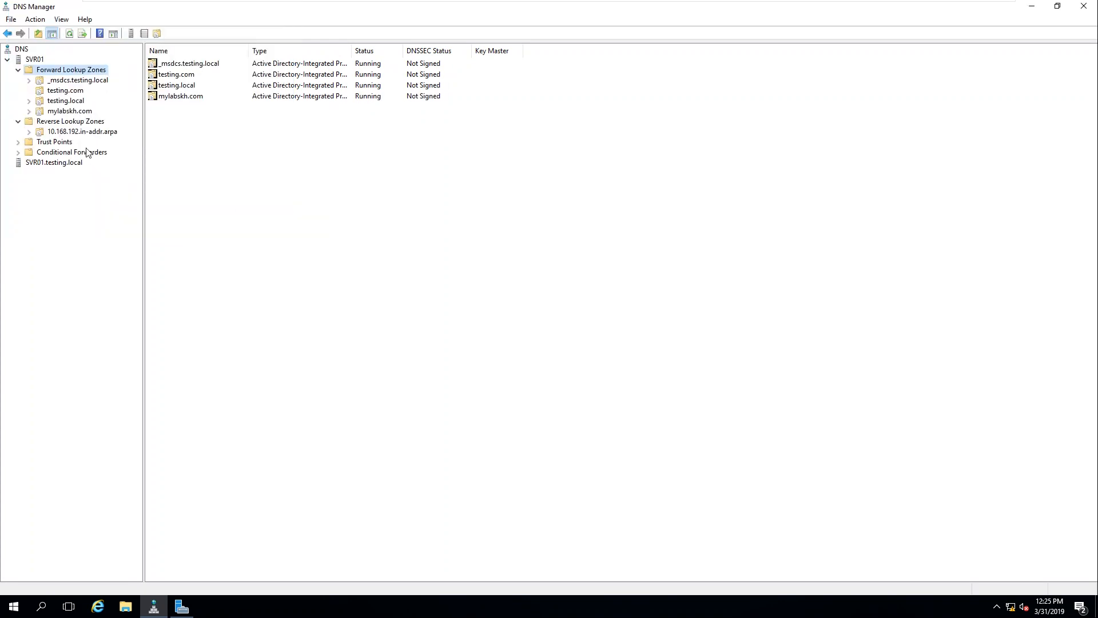
Step: Start a new host record in the mylabskh.com zone with name www and IP address 192.168.10.101
{"action": "left_click", "coordinate": [68, 114]}
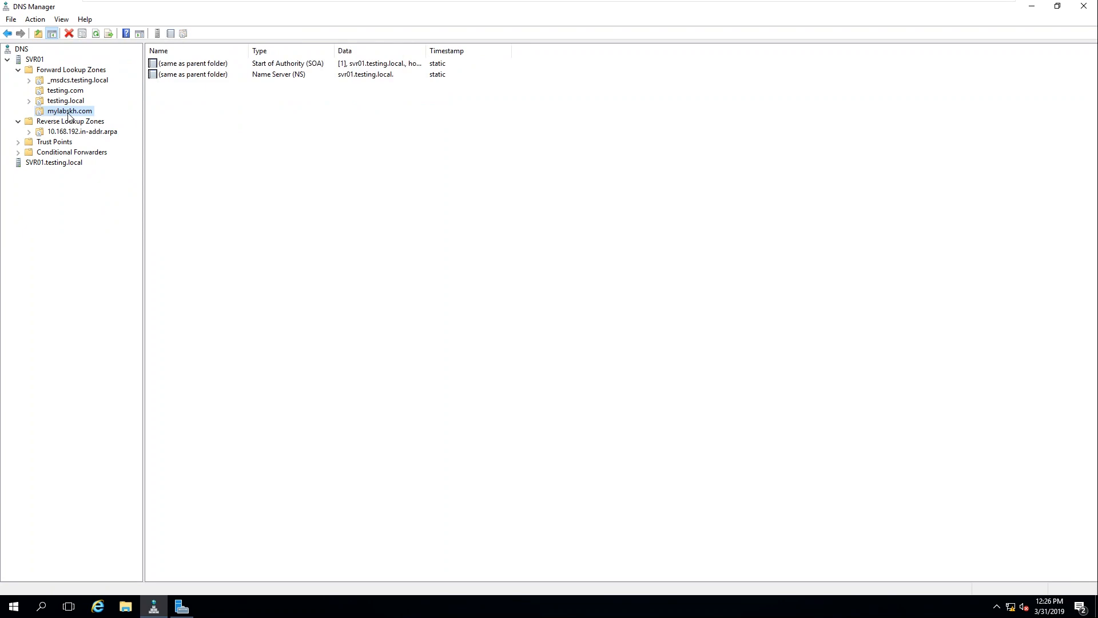
{"action": "right_click", "coordinate": [208, 120]}
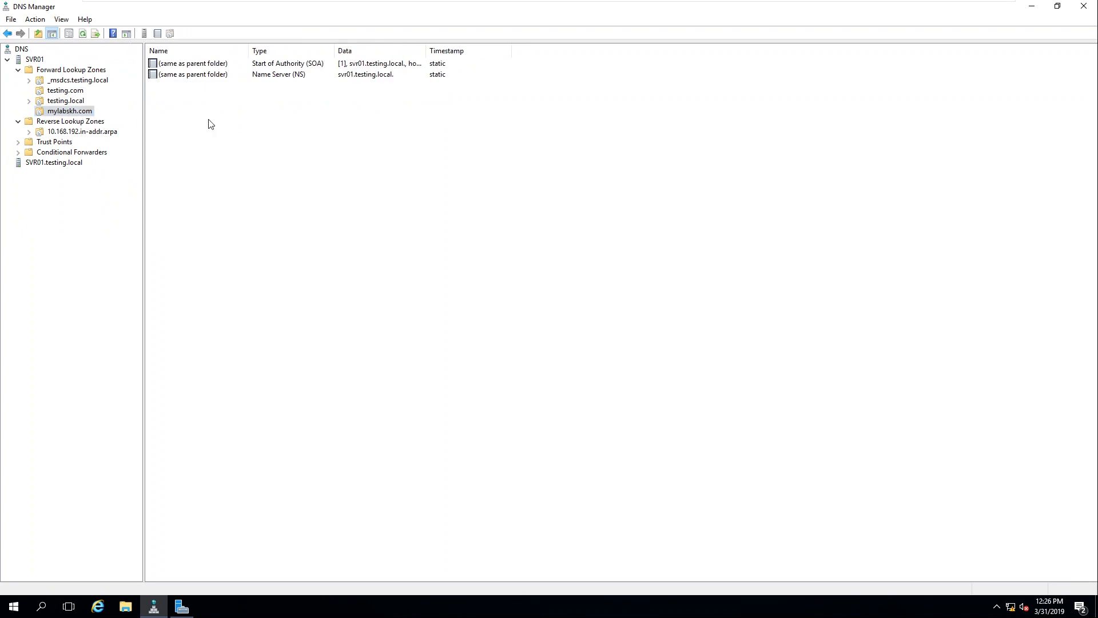
{"action": "left_click", "coordinate": [271, 151]}
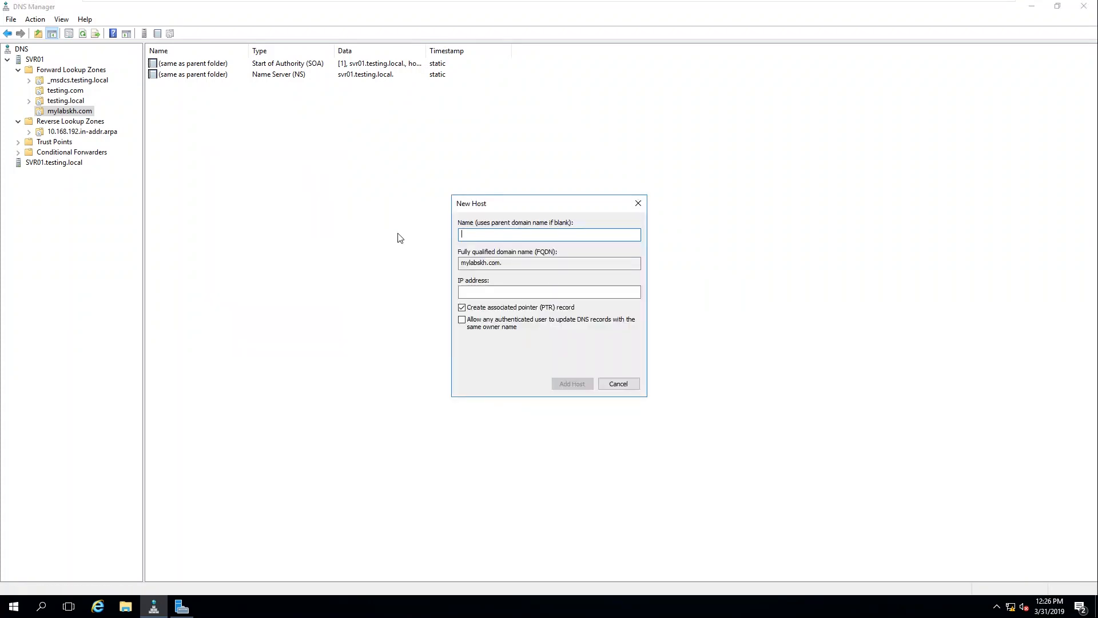
{"action": "type", "text": "www."}
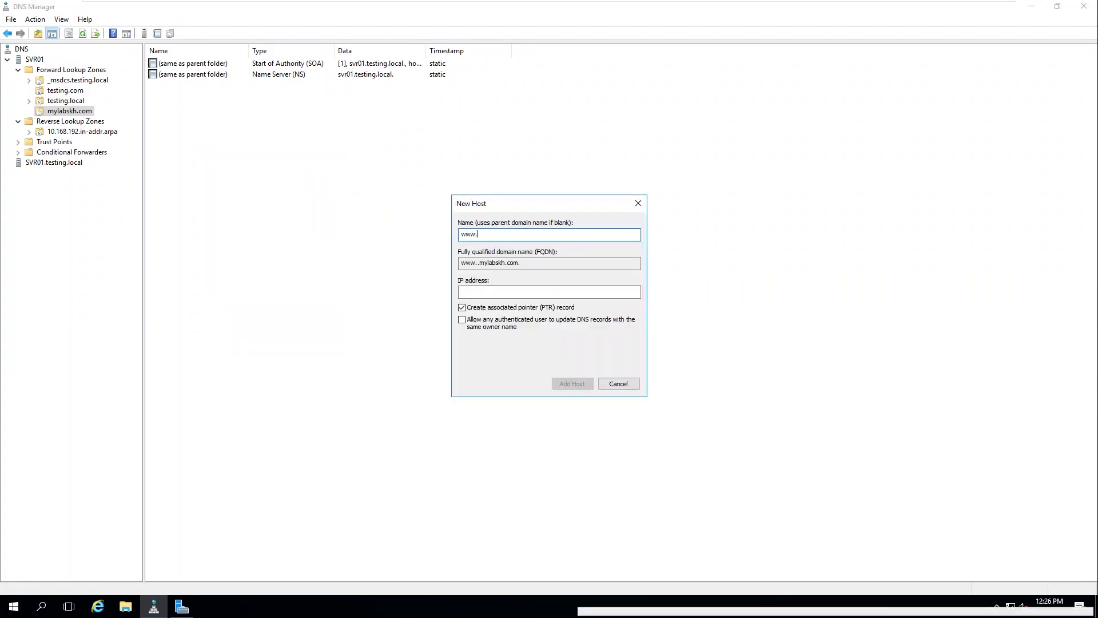
{"action": "key", "text": "BackSpace"}
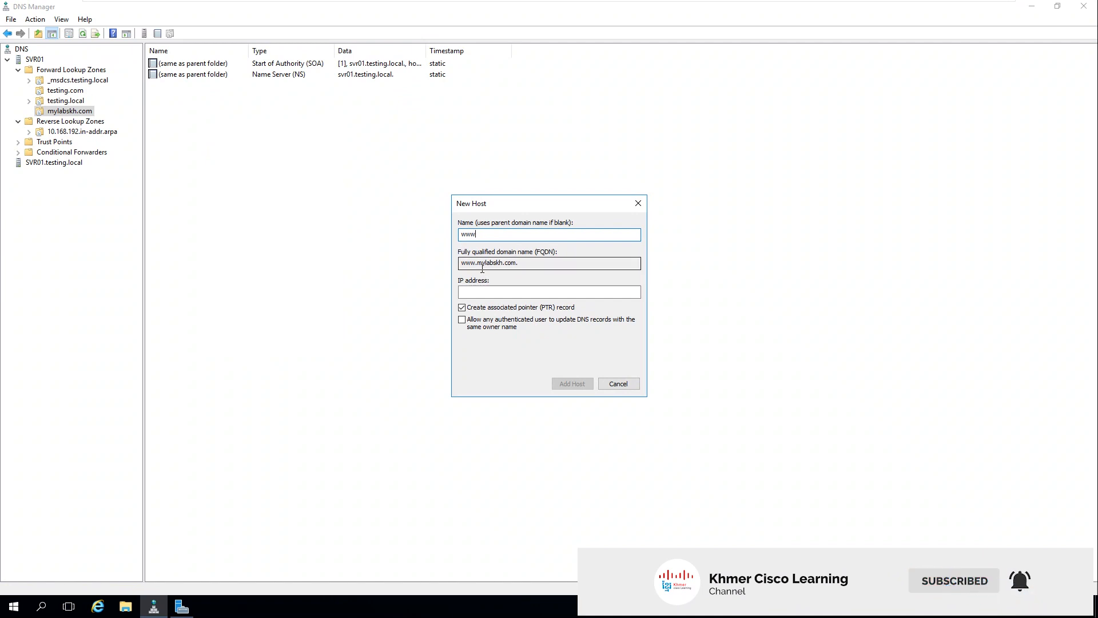
{"action": "left_click_drag", "start_coordinate": [482, 264], "coordinate": [503, 264]}
{"action": "left_click", "coordinate": [521, 263]}
{"action": "left_click", "coordinate": [493, 293]}
{"action": "type", "text": "192.168"}
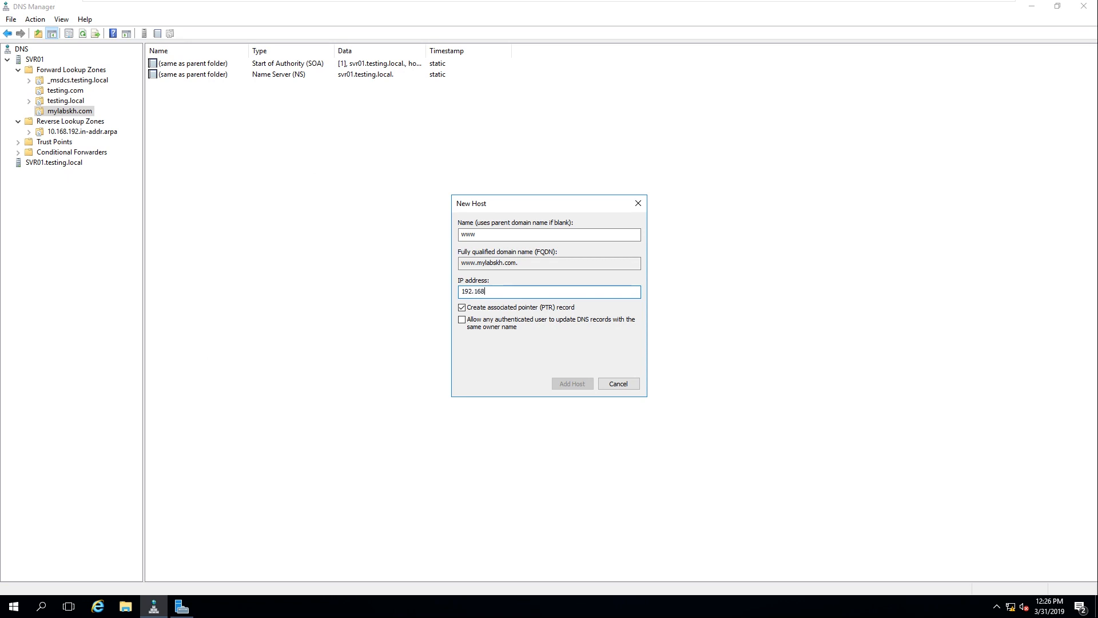
{"action": "type", "text": ".10.101"}
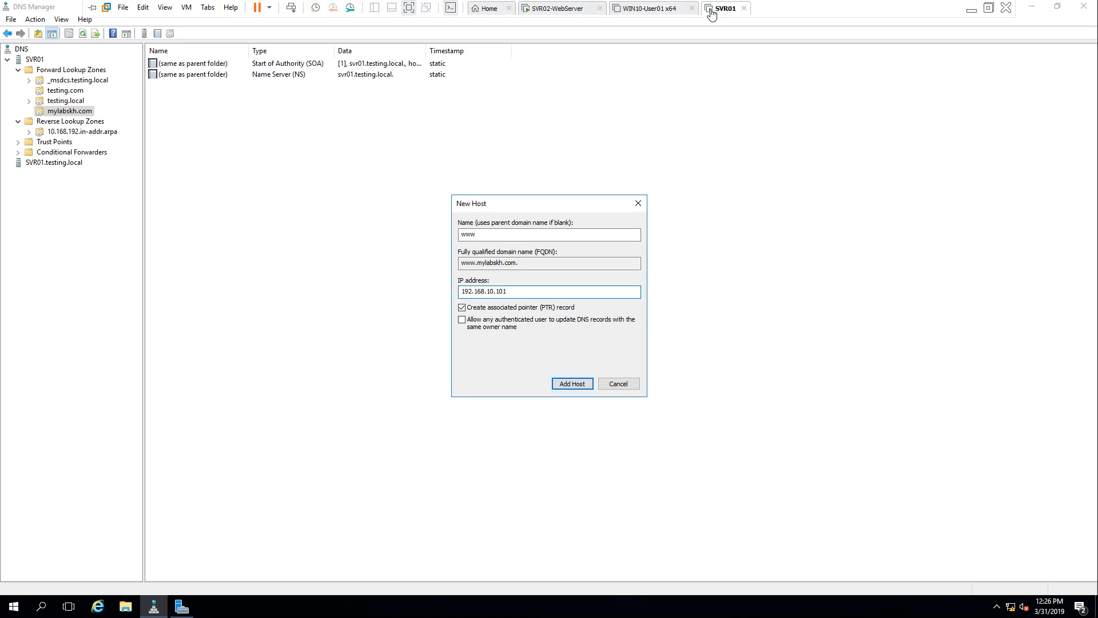
Step: Switch to the SVR02-WebServer virtual machine, check its IPv4 address with ipconfig in Command Prompt, and close the prompt
{"action": "left_click", "coordinate": [584, 8]}
{"action": "key", "text": "super"}
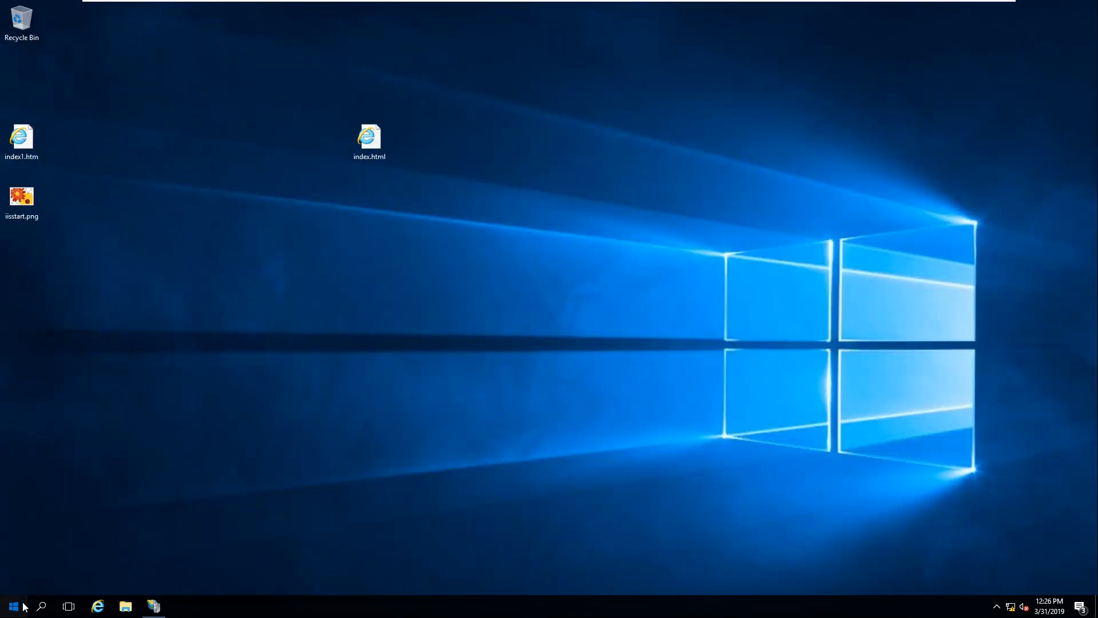
{"action": "type", "text": "cmd"}
{"action": "key", "text": "Return"}
{"action": "type", "text": "ipcnc"}
{"action": "key", "text": "BackSpace"}
{"action": "key", "text": "BackSpace"}
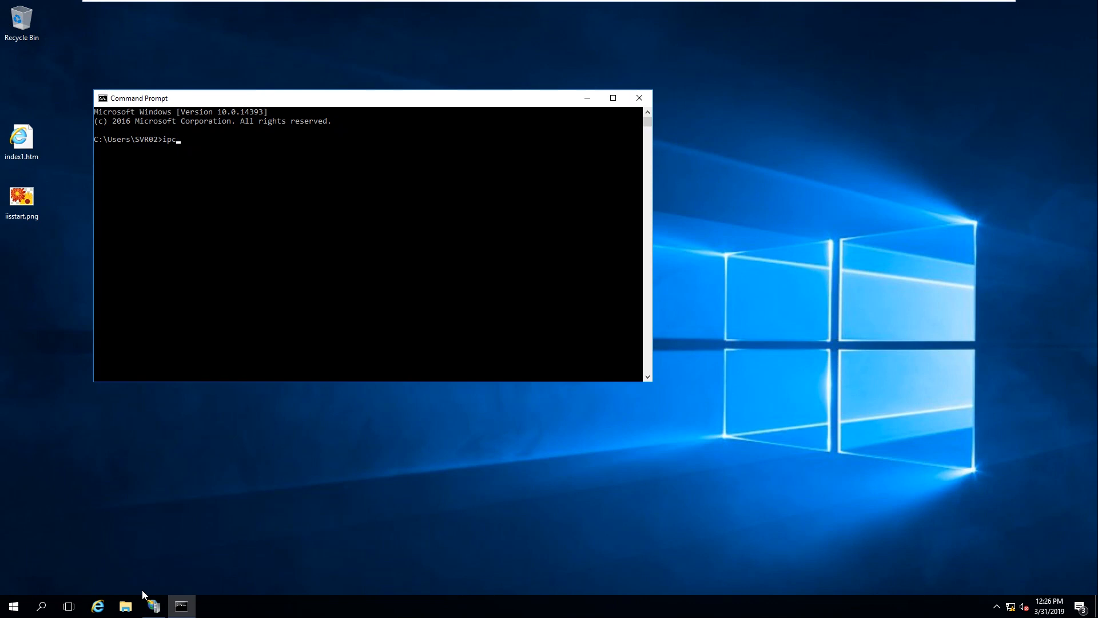
{"action": "type", "text": "onfig"}
{"action": "key", "text": "Return"}
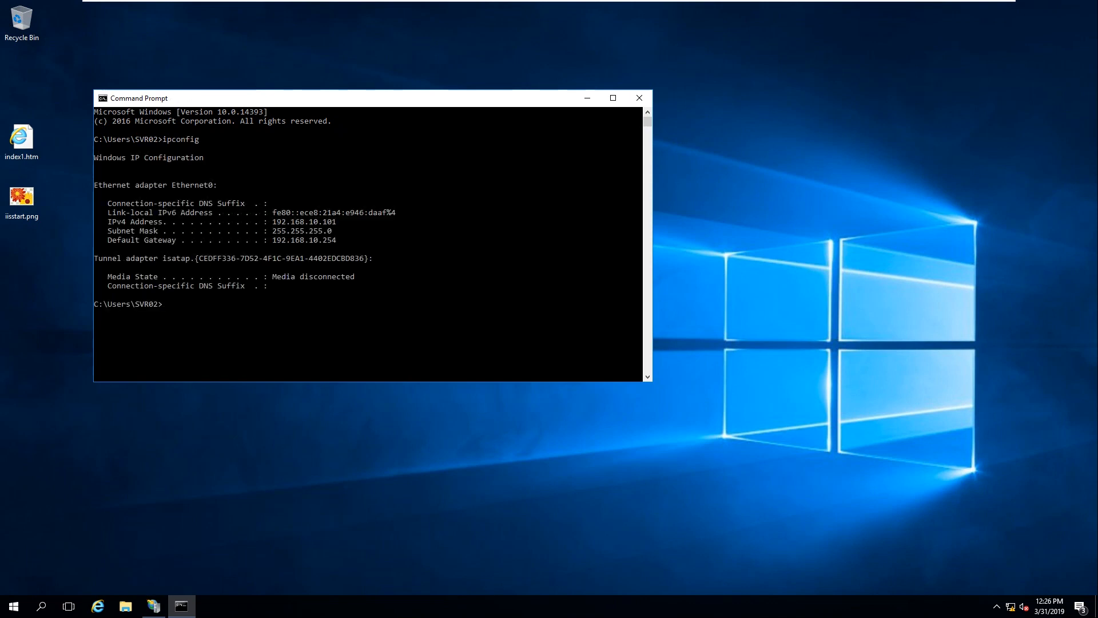
{"action": "left_click_drag", "start_coordinate": [278, 222], "coordinate": [349, 225]}
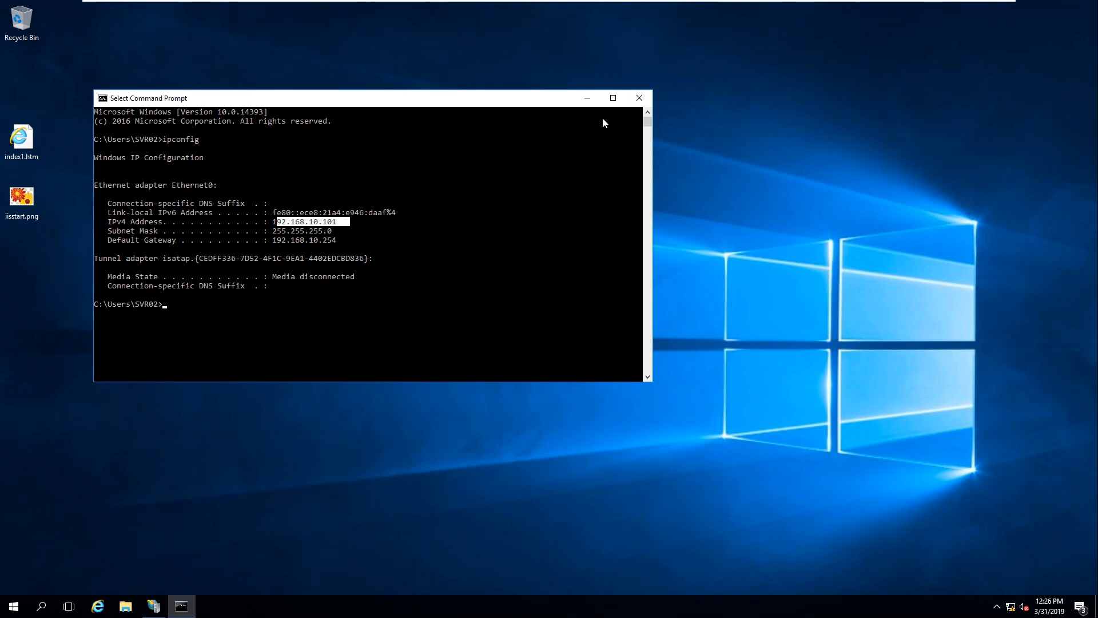
{"action": "left_click", "coordinate": [640, 98]}
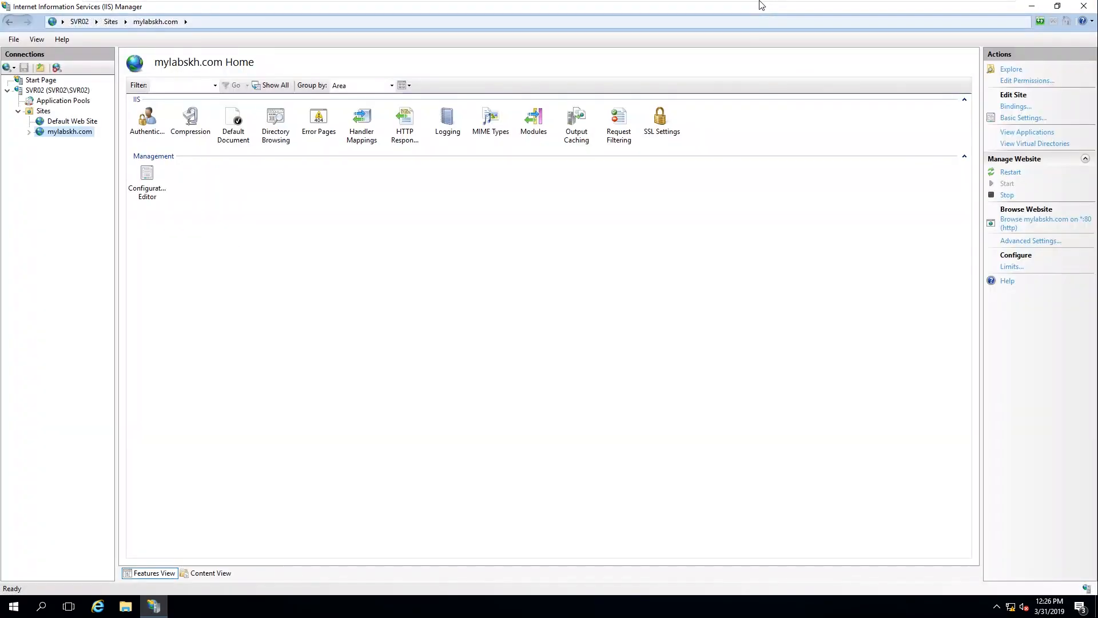
Step: Return to the SVR01 virtual machine, add the prepared www host record with its associated pointer record, and close the New Host dialog
{"action": "mouse_move", "coordinate": [761, 5]}
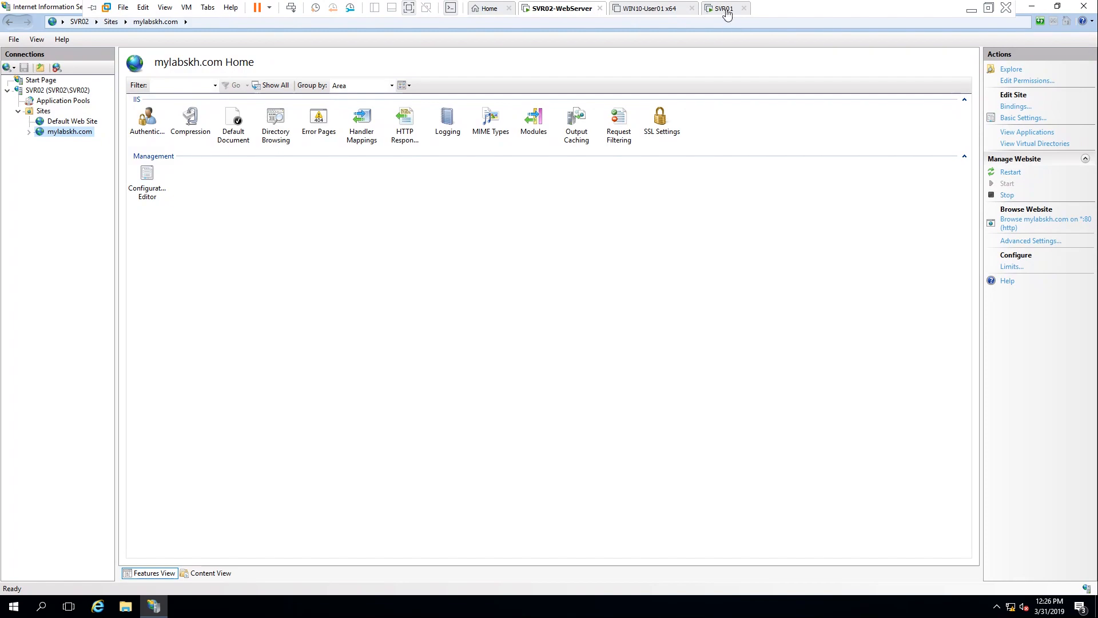
{"action": "left_click", "coordinate": [726, 11]}
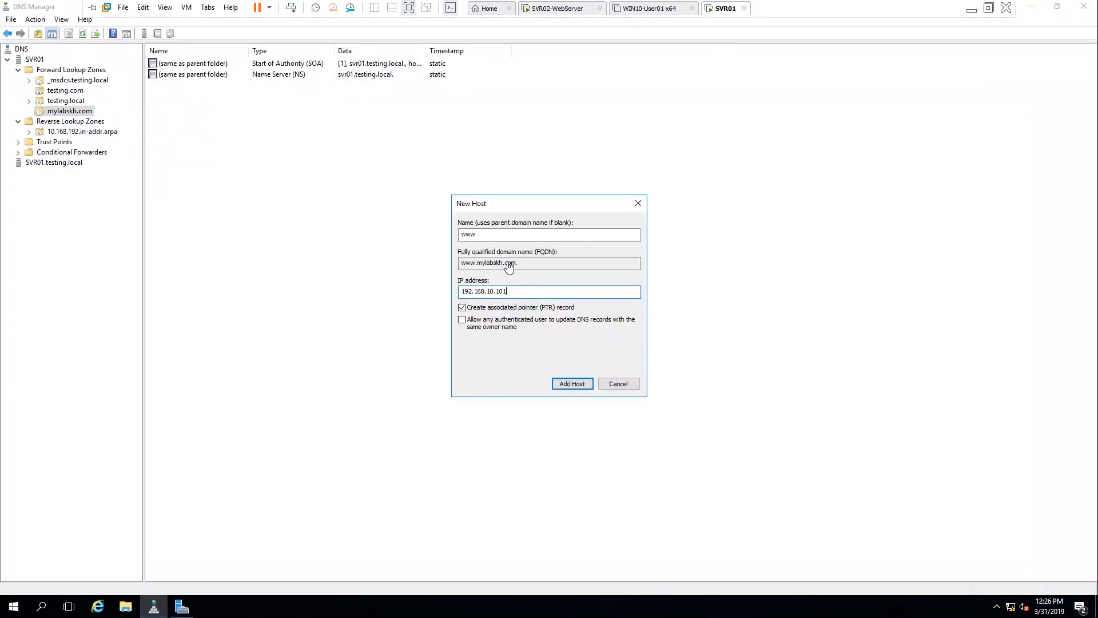
{"action": "left_click", "coordinate": [573, 385]}
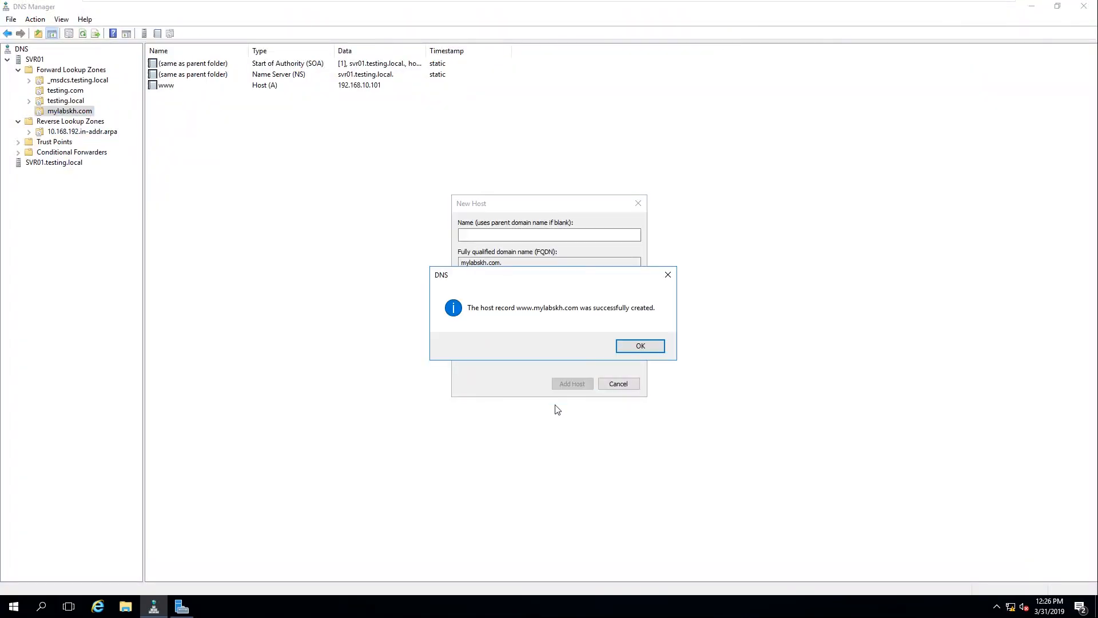
{"action": "left_click", "coordinate": [637, 347]}
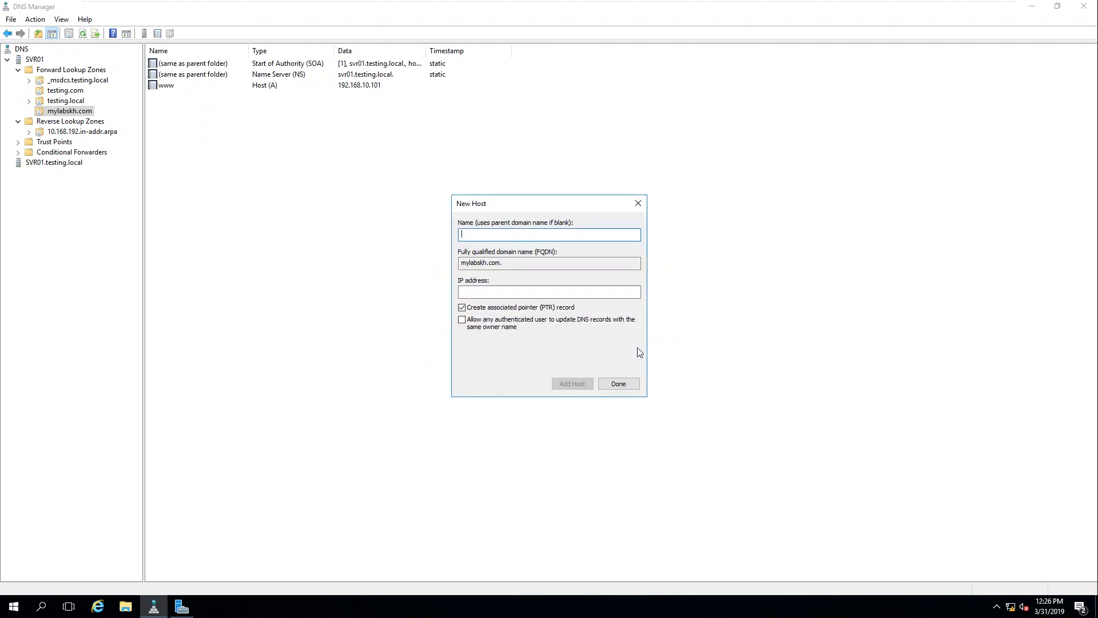
{"action": "left_click", "coordinate": [619, 383]}
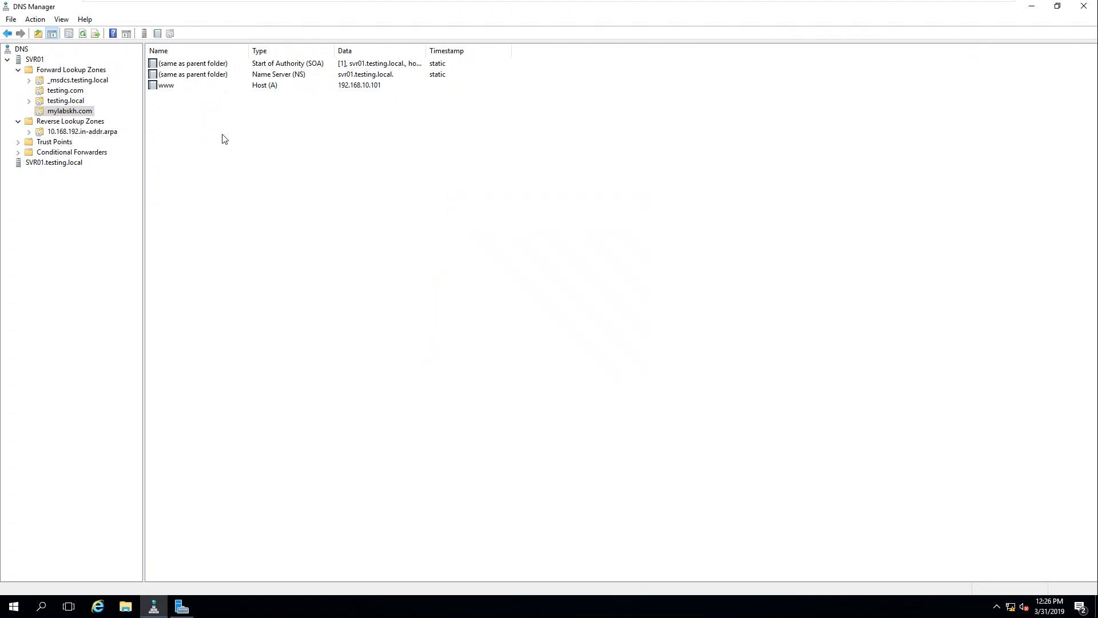
Step: Review the fully qualified domain name and IP address in the www host record's properties, and close them
{"action": "left_click", "coordinate": [170, 85]}
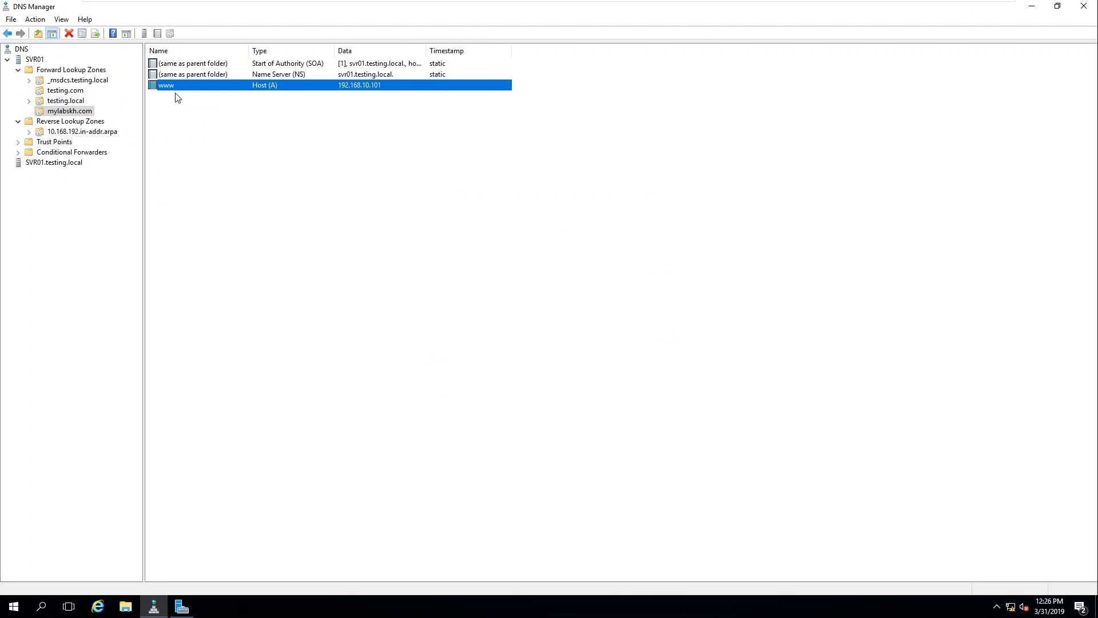
{"action": "key", "text": "Return"}
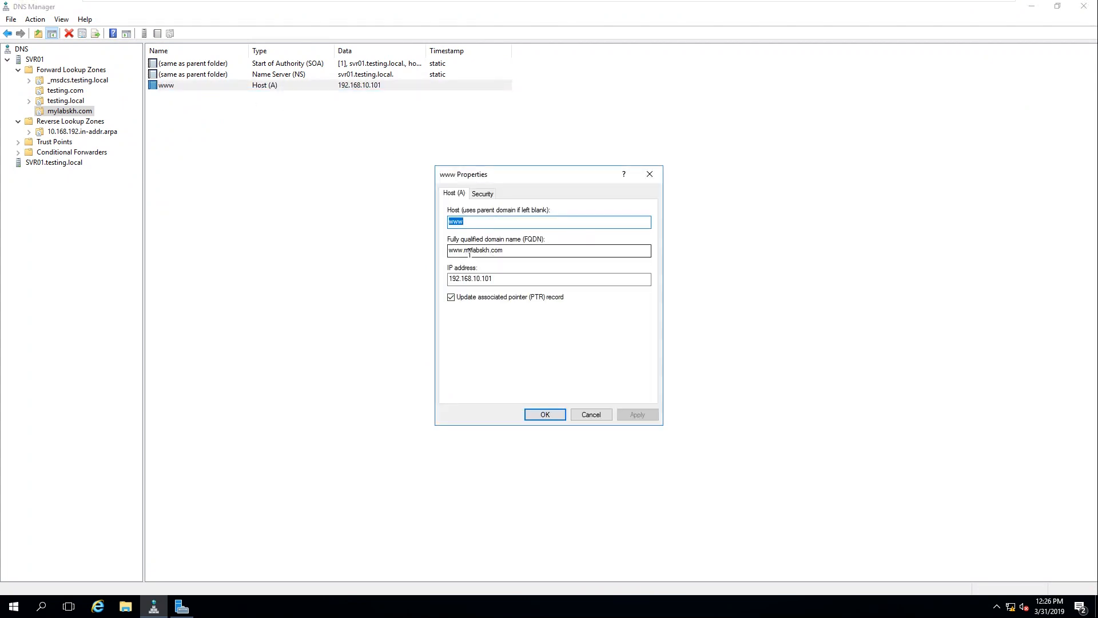
{"action": "mouse_move", "coordinate": [464, 252]}
{"action": "left_mouse_down"}
{"action": "mouse_move", "coordinate": [535, 255]}
{"action": "mouse_move", "coordinate": [448, 253]}
{"action": "left_mouse_up"}
{"action": "left_click_drag", "start_coordinate": [506, 279], "coordinate": [440, 275]}
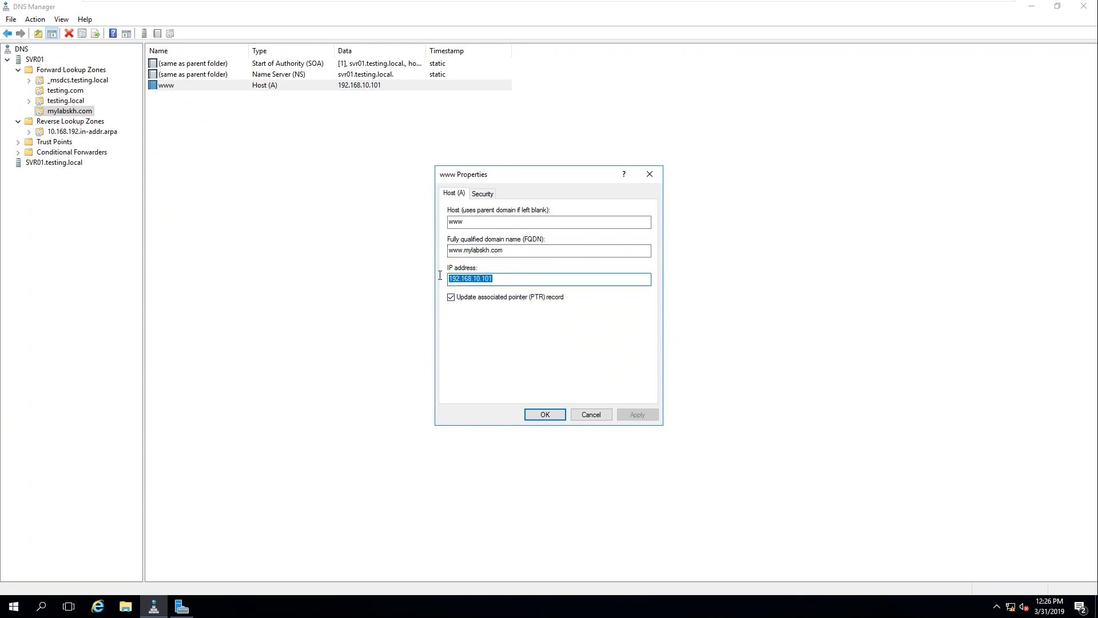
{"action": "left_click", "coordinate": [547, 417]}
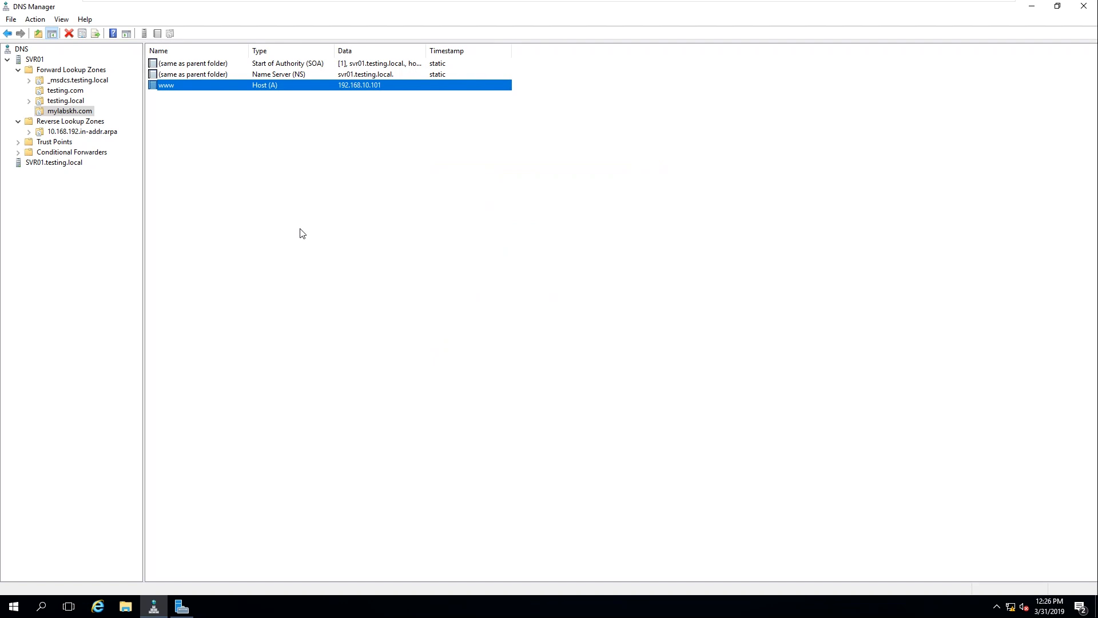
{"action": "left_click", "coordinate": [64, 133]}
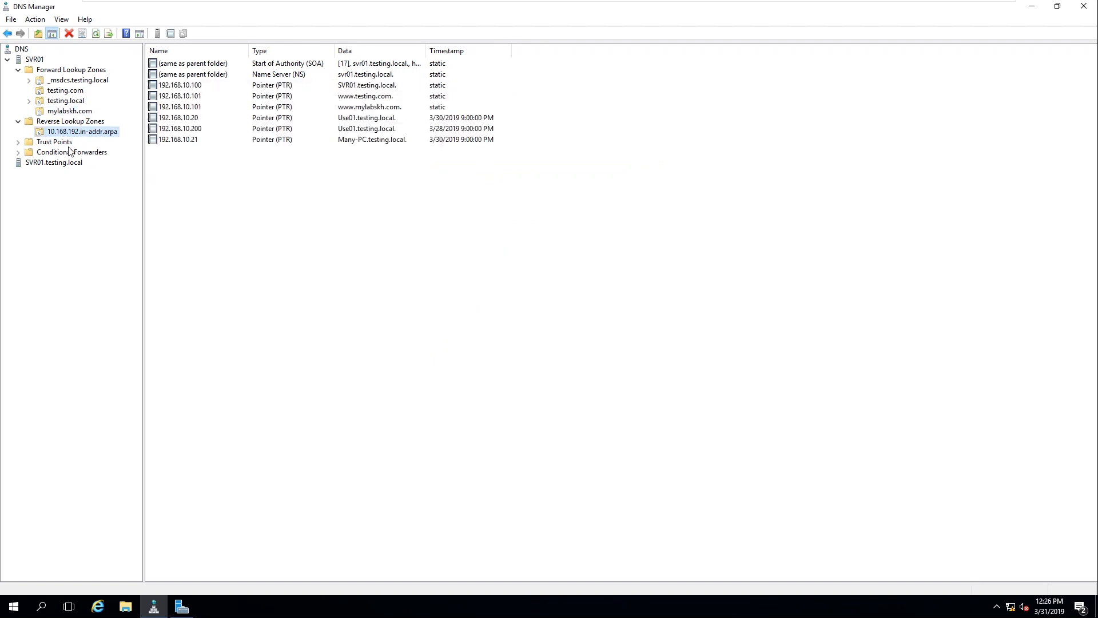
{"action": "right_click", "coordinate": [200, 186]}
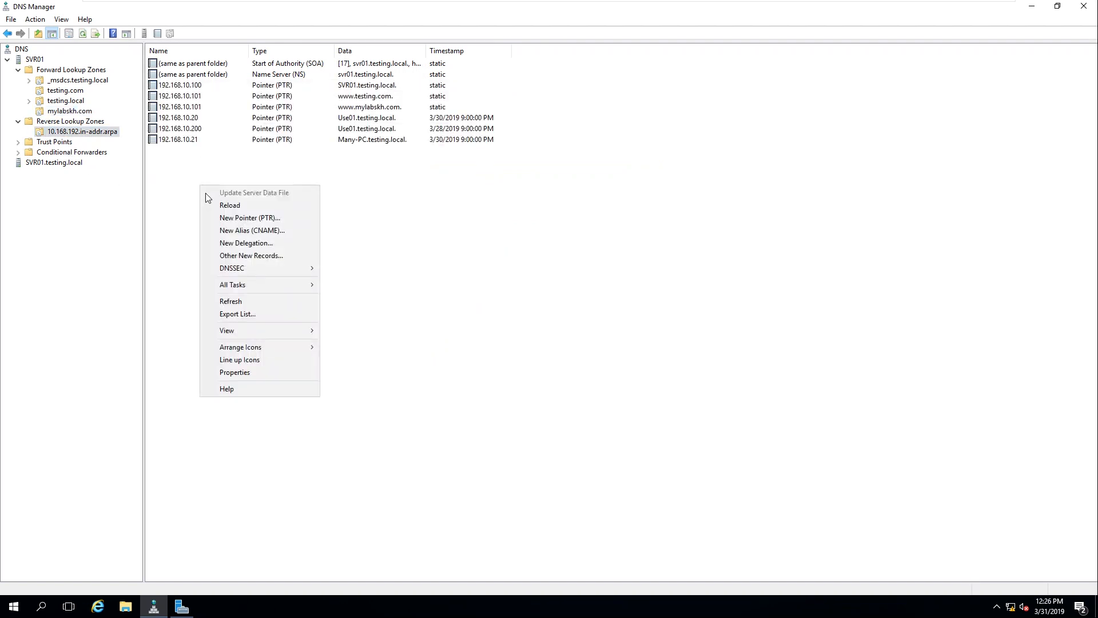
{"action": "left_click", "coordinate": [243, 302]}
{"action": "right_click", "coordinate": [183, 171]}
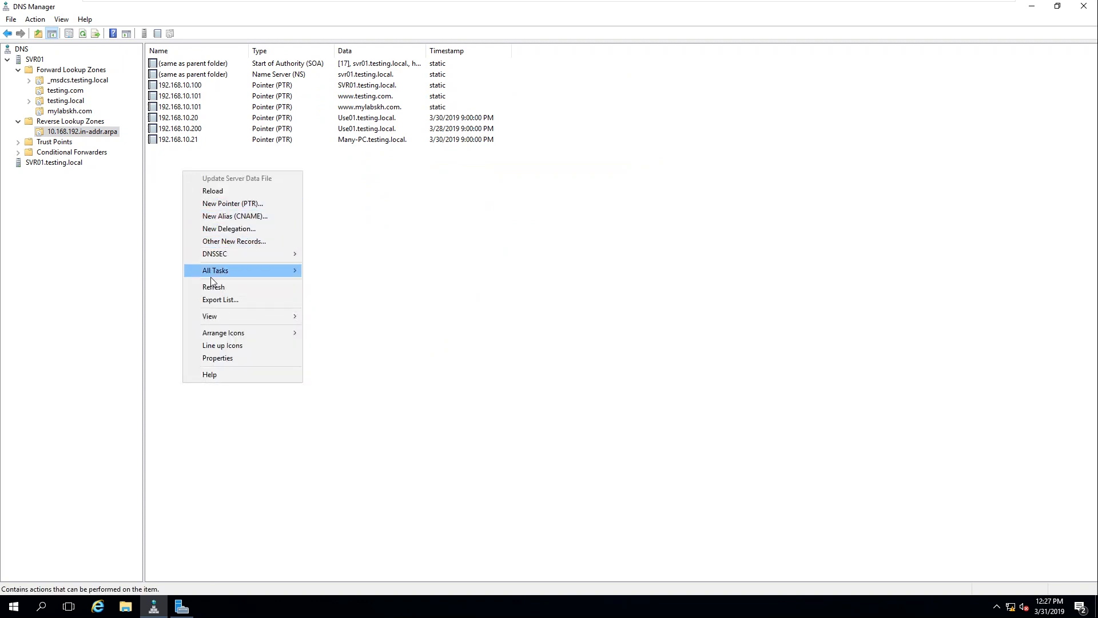
{"action": "left_click", "coordinate": [280, 288]}
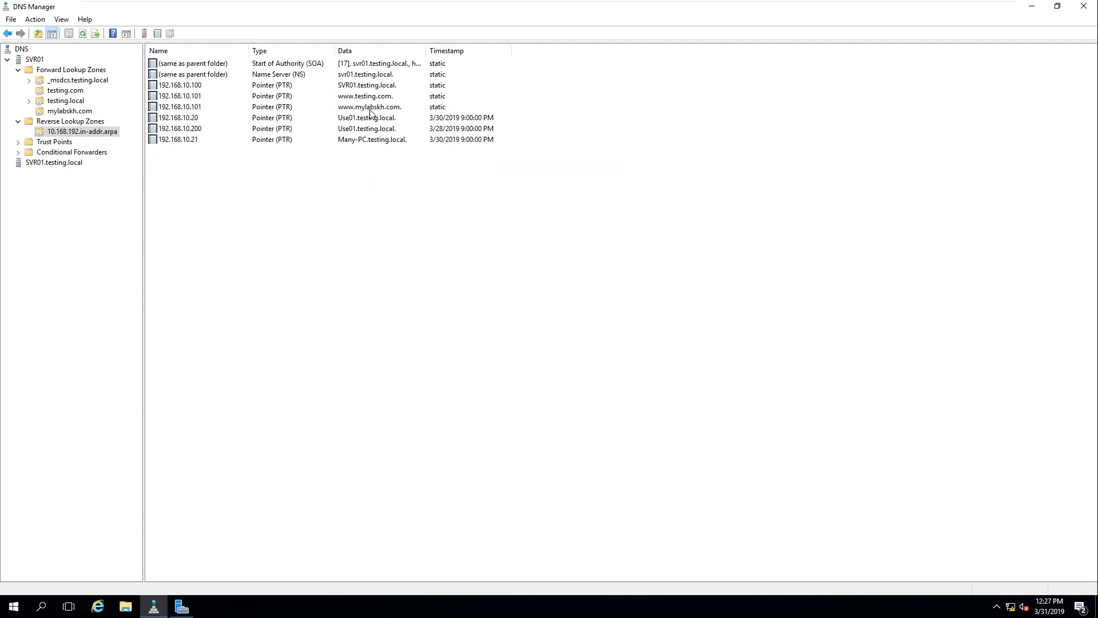
{"action": "left_click", "coordinate": [343, 108]}
{"action": "left_click", "coordinate": [383, 129]}
{"action": "left_click", "coordinate": [364, 109]}
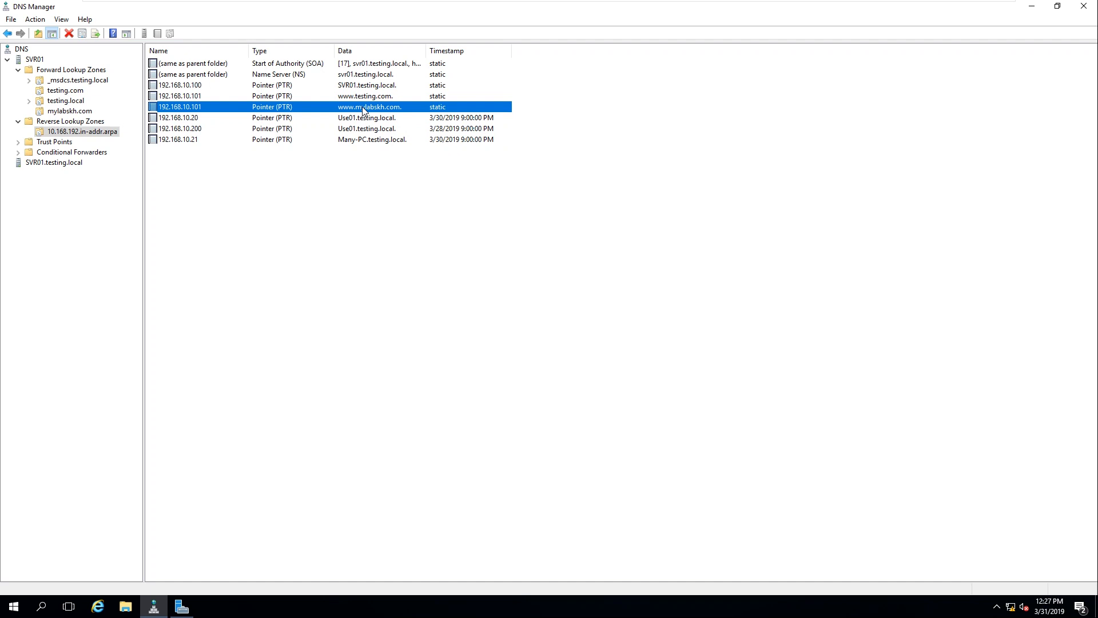
{"action": "right_click", "coordinate": [169, 196]}
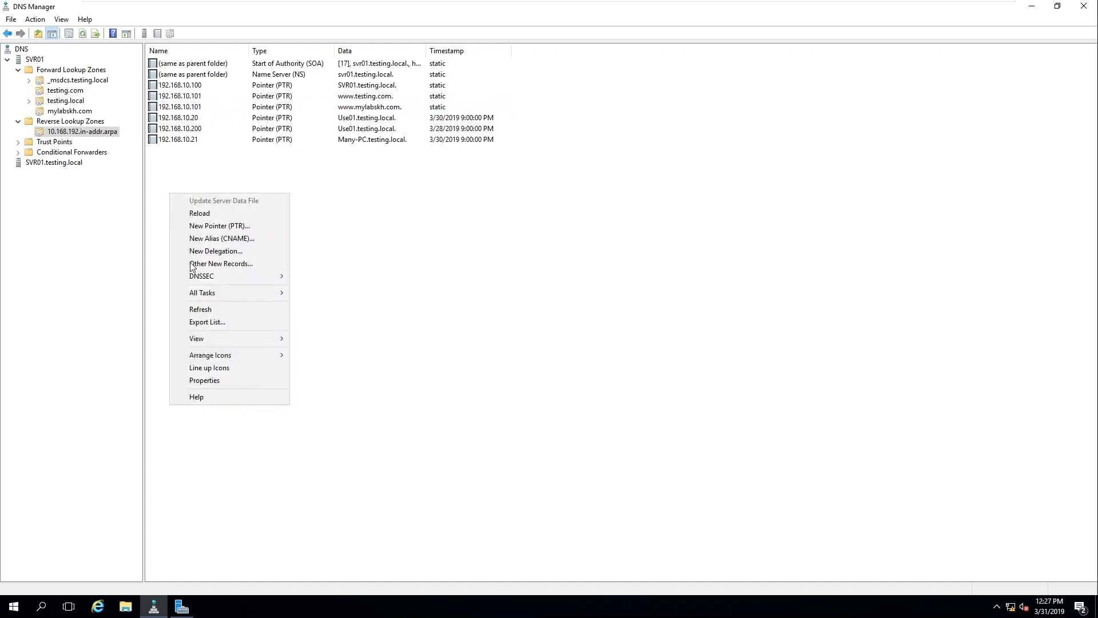
{"action": "left_click", "coordinate": [203, 301]}
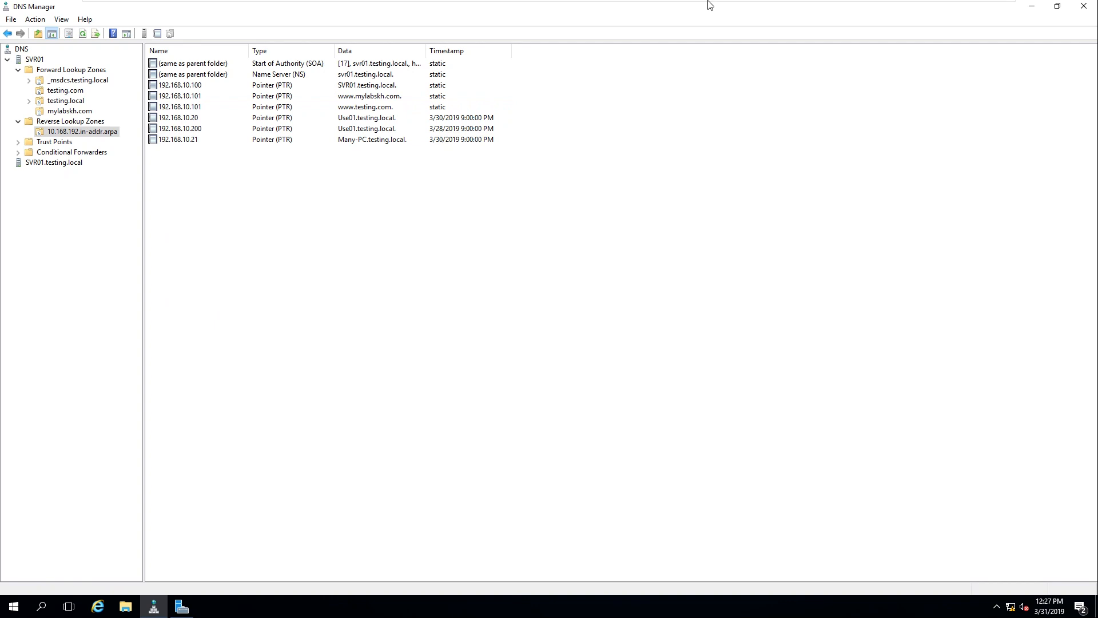
Step: Open a Command Prompt on SVR01 and flush the DNS resolver cache with ipconfig /flushdns
{"action": "left_click", "coordinate": [14, 608]}
{"action": "type", "text": "cmd"}
{"action": "key", "text": "Return"}
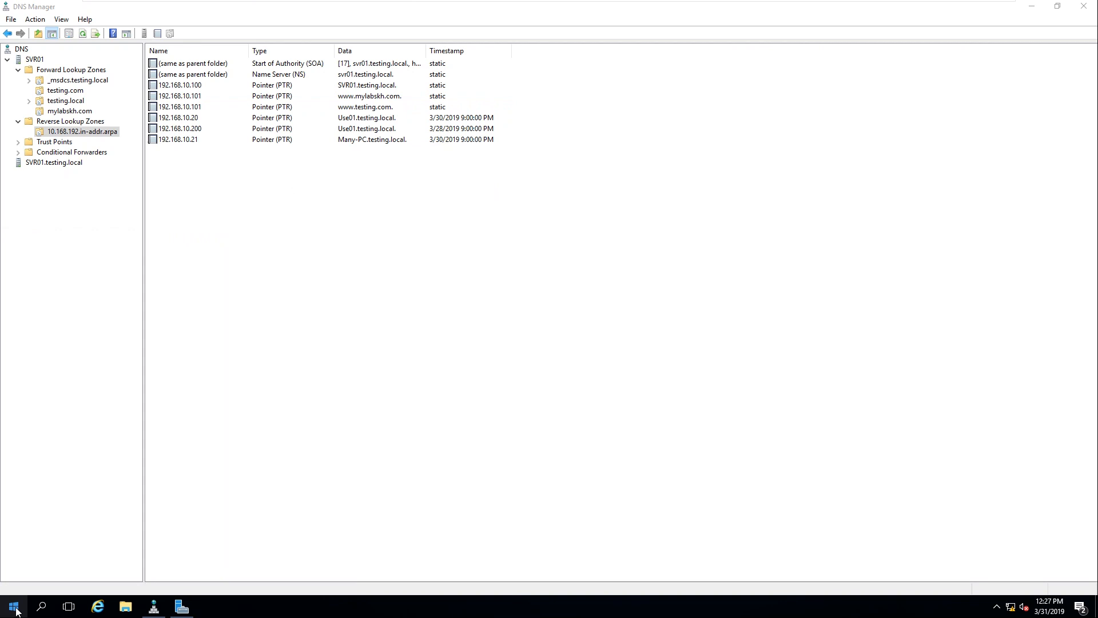
{"action": "type", "text": "ipconfig"}
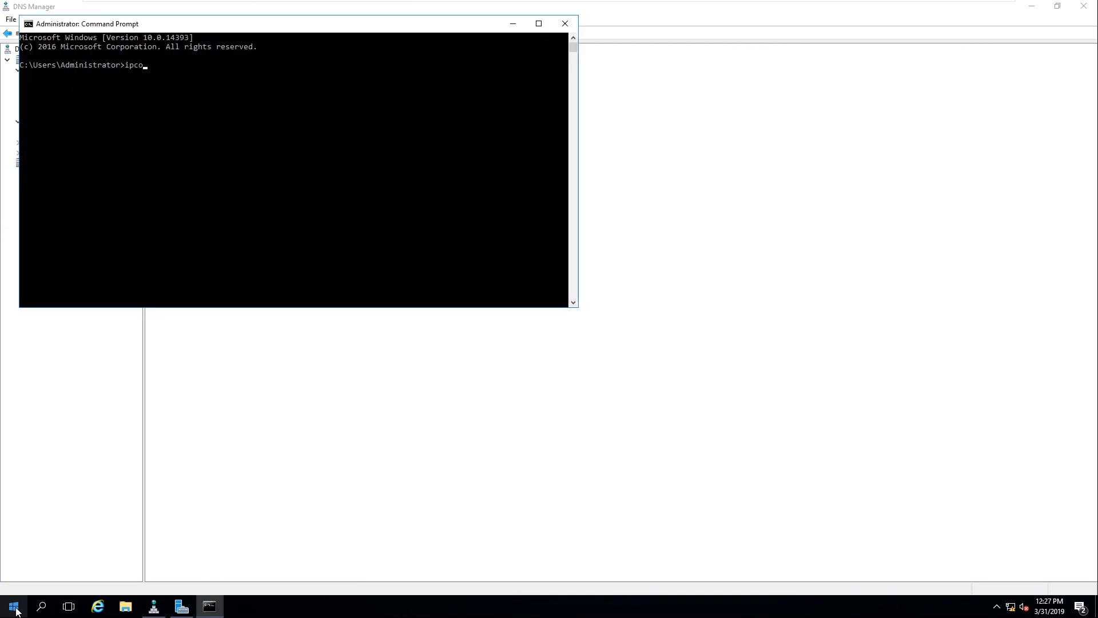
{"action": "key", "text": "BackSpace"}
{"action": "key", "text": "BackSpace"}
{"action": "key", "text": "BackSpace"}
{"action": "key", "text": "BackSpace"}
{"action": "key", "text": "BackSpace"}
{"action": "key", "text": "BackSpace"}
{"action": "key", "text": "BackSpace"}
{"action": "type", "text": "pconfig /flu"}
{"action": "type", "text": "shdns"}
{"action": "key", "text": "Return"}
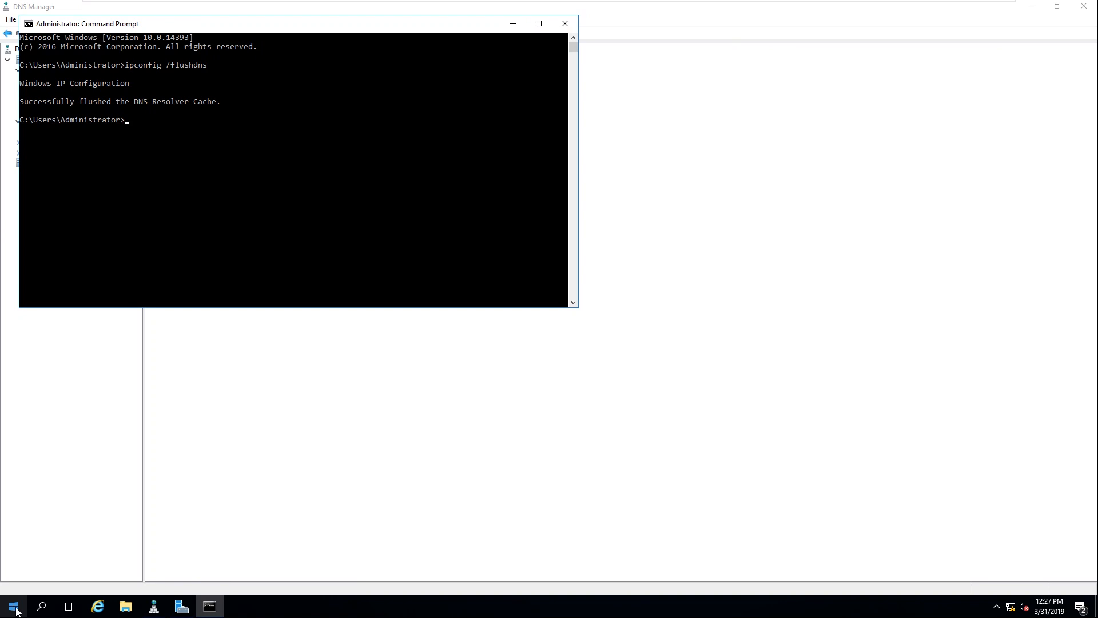
Step: Repeat the ipconfig /flushdns command several times on SVR01 and leave the command line empty
{"action": "key", "text": "Up"}
{"action": "key", "text": "Return"}
{"action": "key", "text": "Up"}
{"action": "key", "text": "Return"}
{"action": "key", "text": "Up"}
{"action": "key", "text": "Return"}
{"action": "key", "text": "Up"}
{"action": "key", "text": "Return"}
{"action": "key", "text": "Up"}
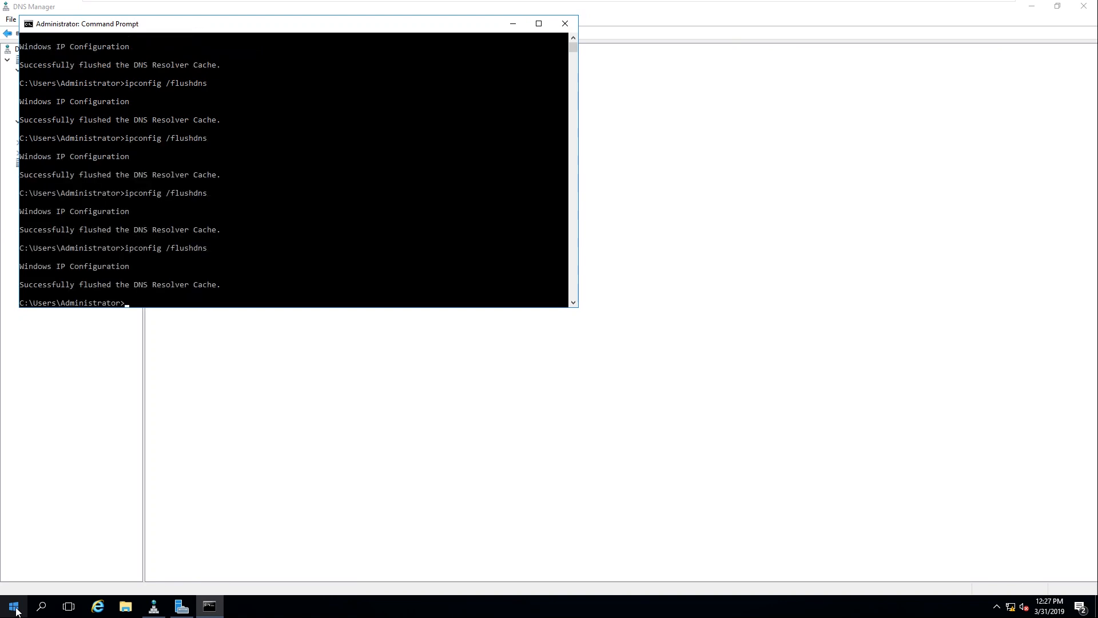
{"action": "key", "text": "Escape"}
{"action": "key", "text": "Up"}
{"action": "key", "text": "Escape"}
{"action": "key", "text": "Up"}
{"action": "key", "text": "Escape"}
{"action": "type", "text": "nslookup my"}
{"action": "key", "text": "BackSpace"}
{"action": "key", "text": "BackSpace"}
{"action": "key", "text": "BackSpace"}
{"action": "type", "text": "www.mylabskh.com"}
{"action": "key", "text": "Return"}
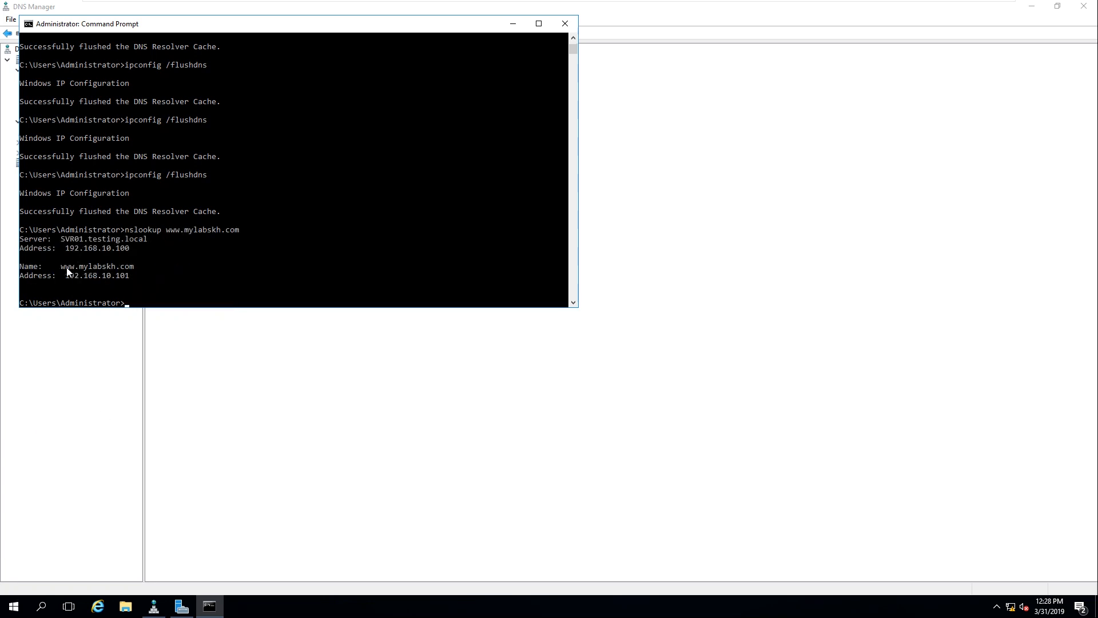
{"action": "left_click_drag", "start_coordinate": [67, 274], "coordinate": [133, 277]}
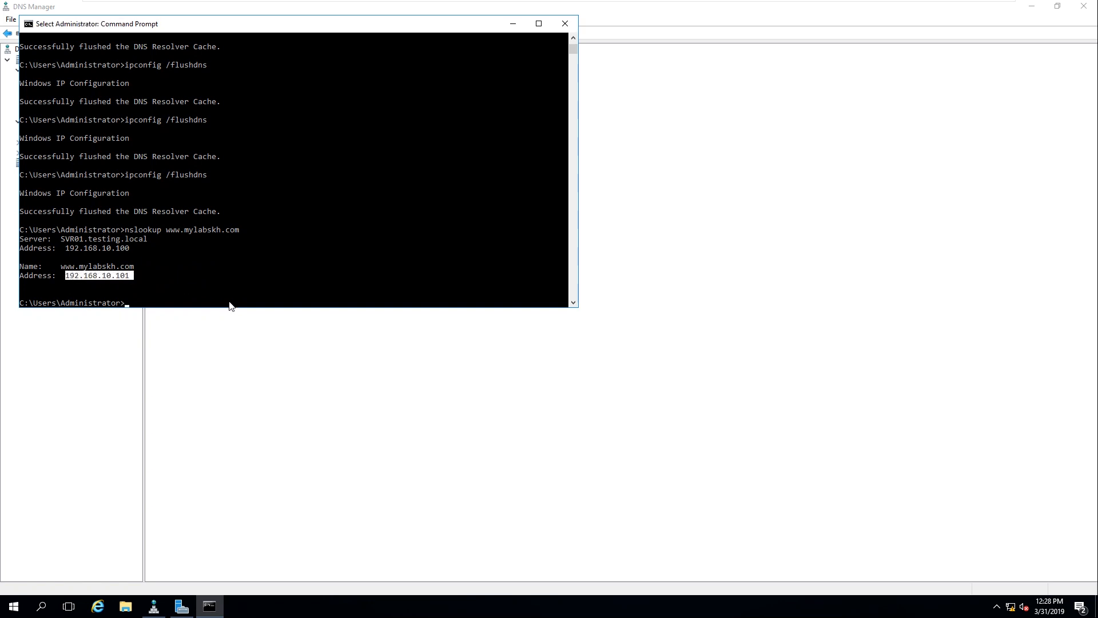
{"action": "left_click", "coordinate": [566, 23]}
Step: Switch to the SVR02-WebServer virtual machine, open a Command Prompt, and flush the DNS resolver cache with ipconfig /flushdns
{"action": "mouse_move", "coordinate": [732, 2]}
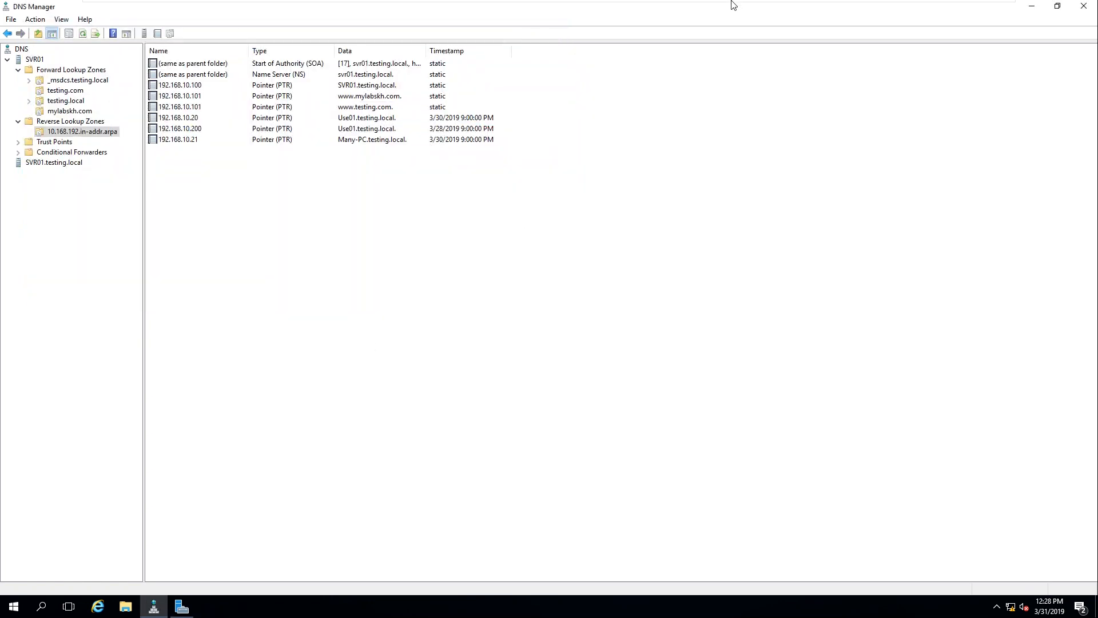
{"action": "left_click", "coordinate": [574, 10]}
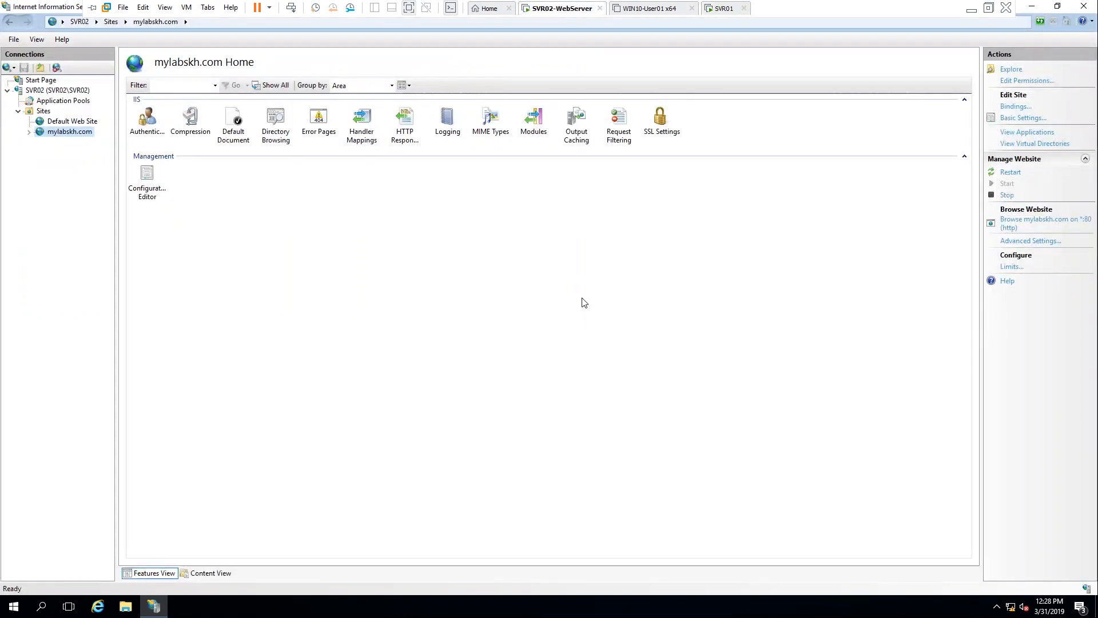
{"action": "left_click", "coordinate": [12, 610]}
{"action": "type", "text": "cmd"}
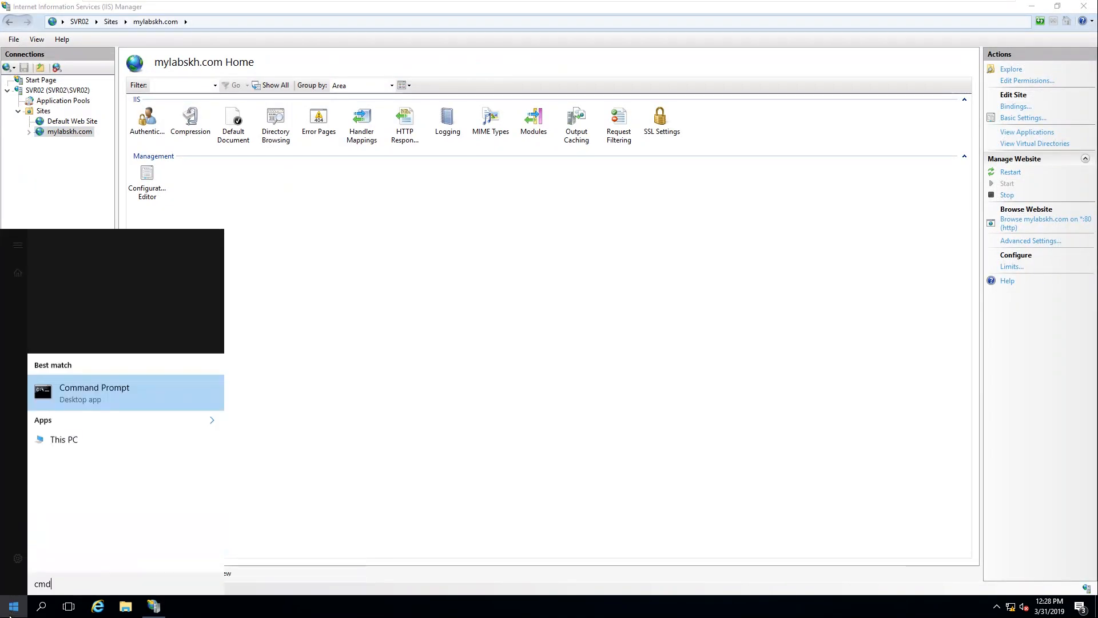
{"action": "key", "text": "Return"}
{"action": "type", "text": "ip"}
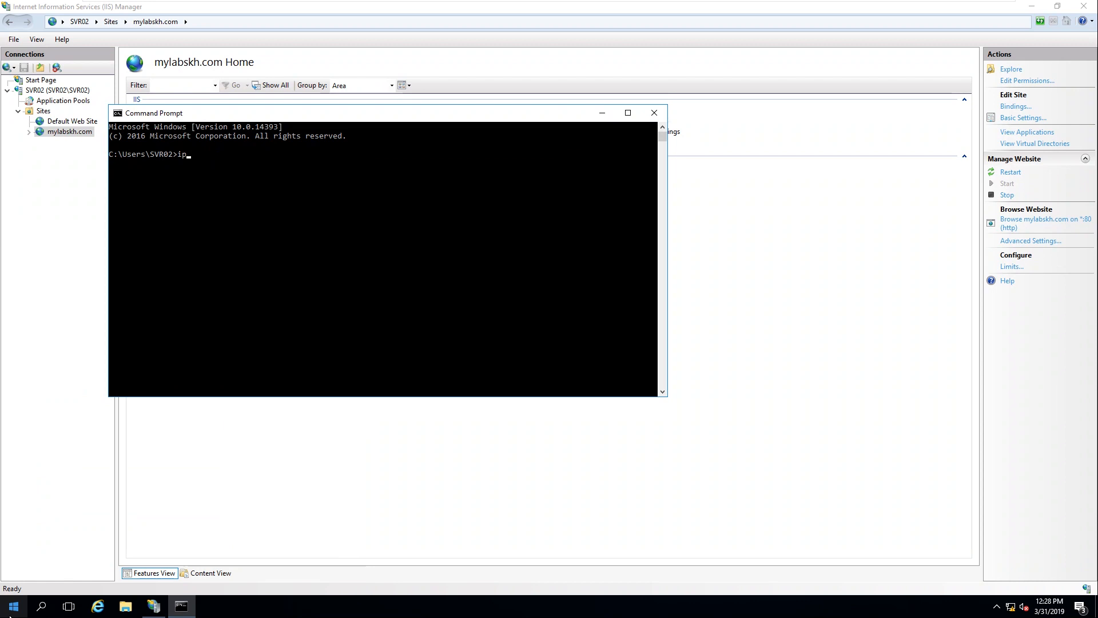
{"action": "type", "text": "config /fluddnsns"}
{"action": "key", "text": "Return"}
Step: Rerun ipconfig /flushdns several more times on SVR02 and clear the recalled command
{"action": "key", "text": "Up"}
{"action": "key", "text": "Return"}
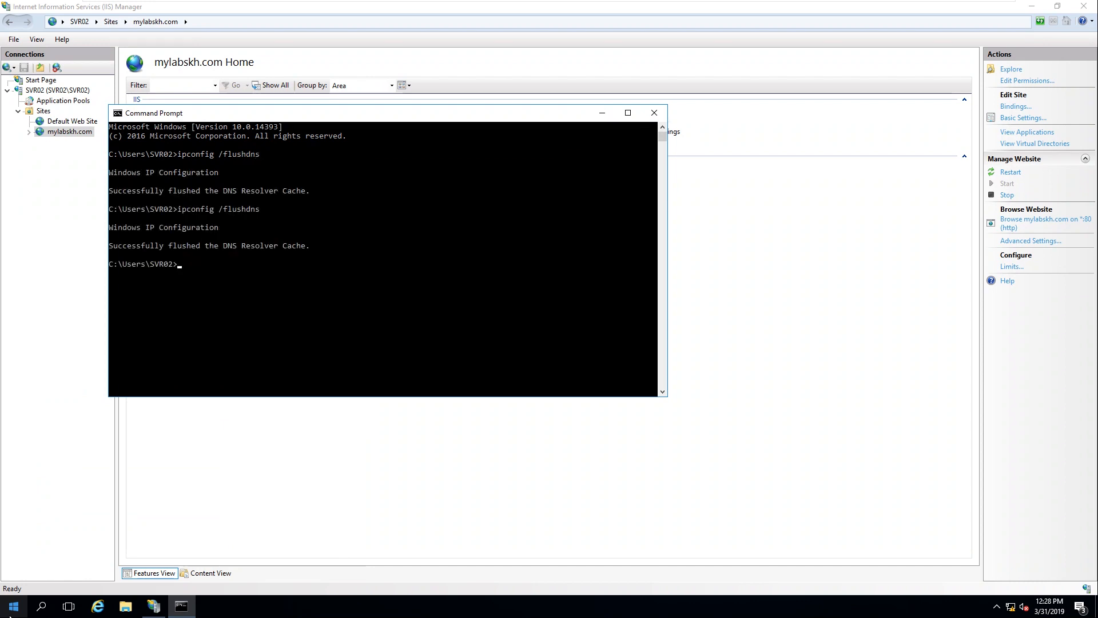
{"action": "key", "text": "Up"}
{"action": "key", "text": "Return"}
{"action": "key", "text": "Up"}
{"action": "key", "text": "Return"}
{"action": "key", "text": "Up"}
{"action": "key", "text": "Return"}
{"action": "key", "text": "Up"}
{"action": "key", "text": "Escape"}
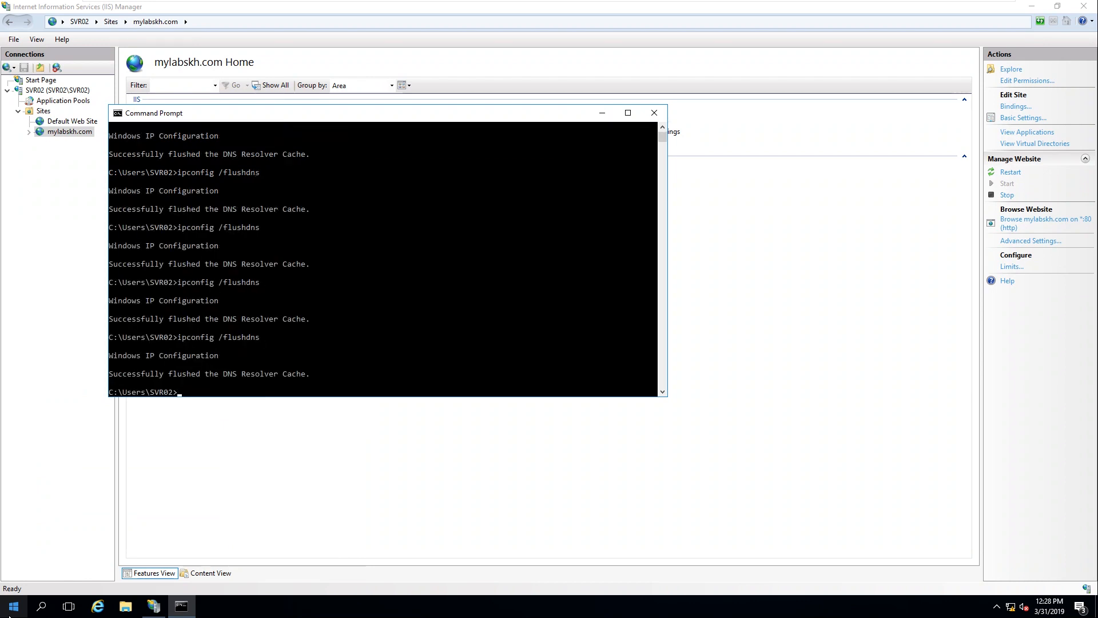
{"action": "type", "text": "nslookup www.myoaal"}
{"action": "key", "text": "Return"}
{"action": "key", "text": "Return"}
{"action": "key", "text": "Return"}
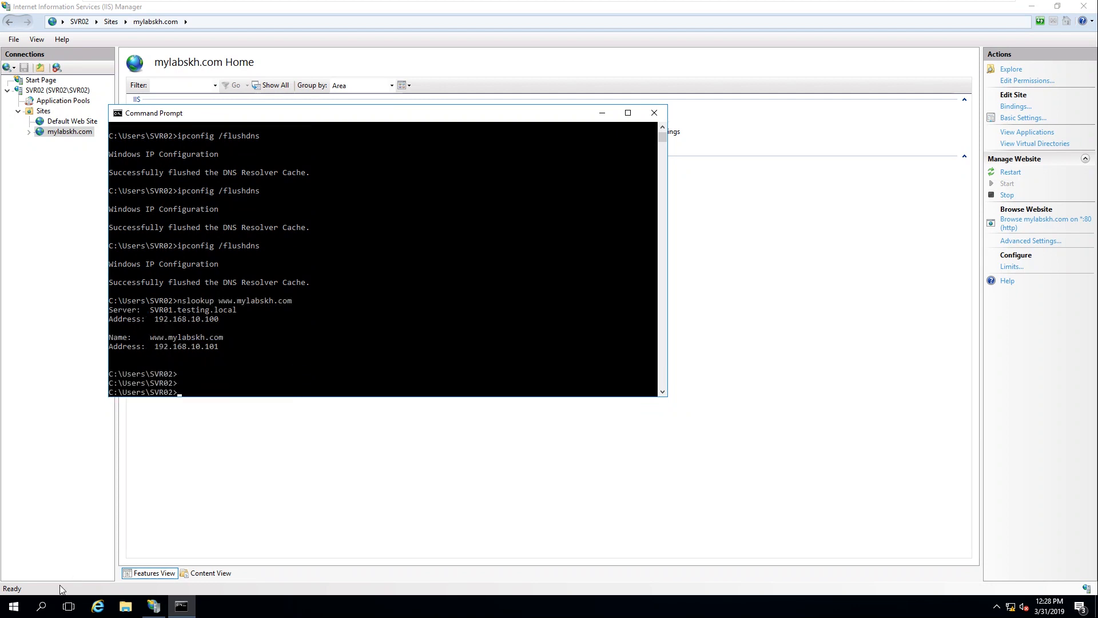
{"action": "left_click_drag", "start_coordinate": [222, 349], "coordinate": [122, 328]}
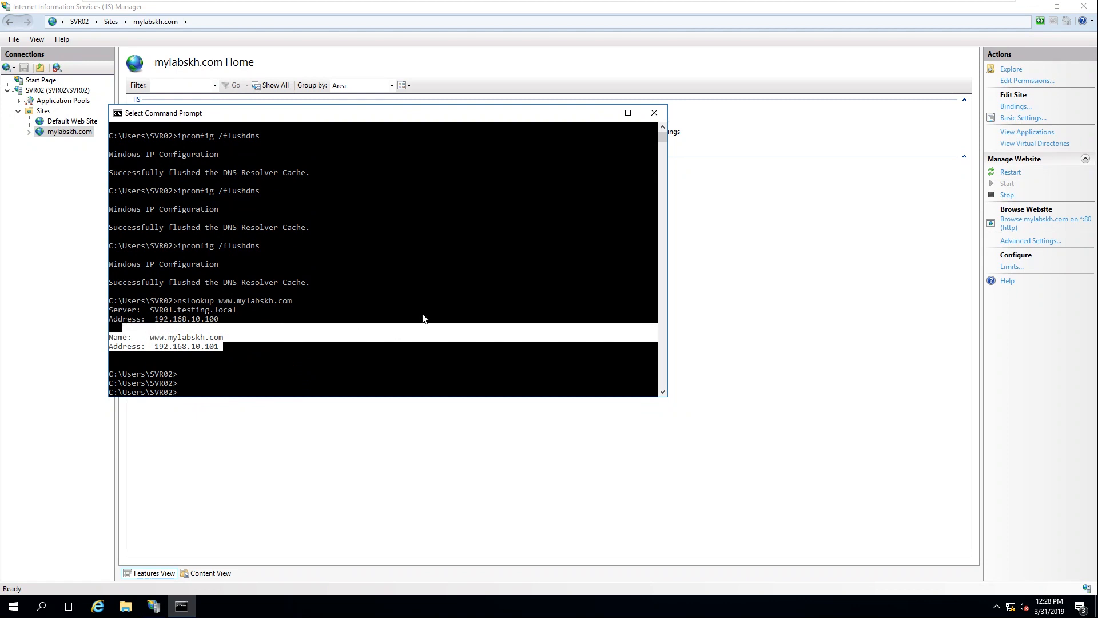
{"action": "left_click", "coordinate": [653, 112]}
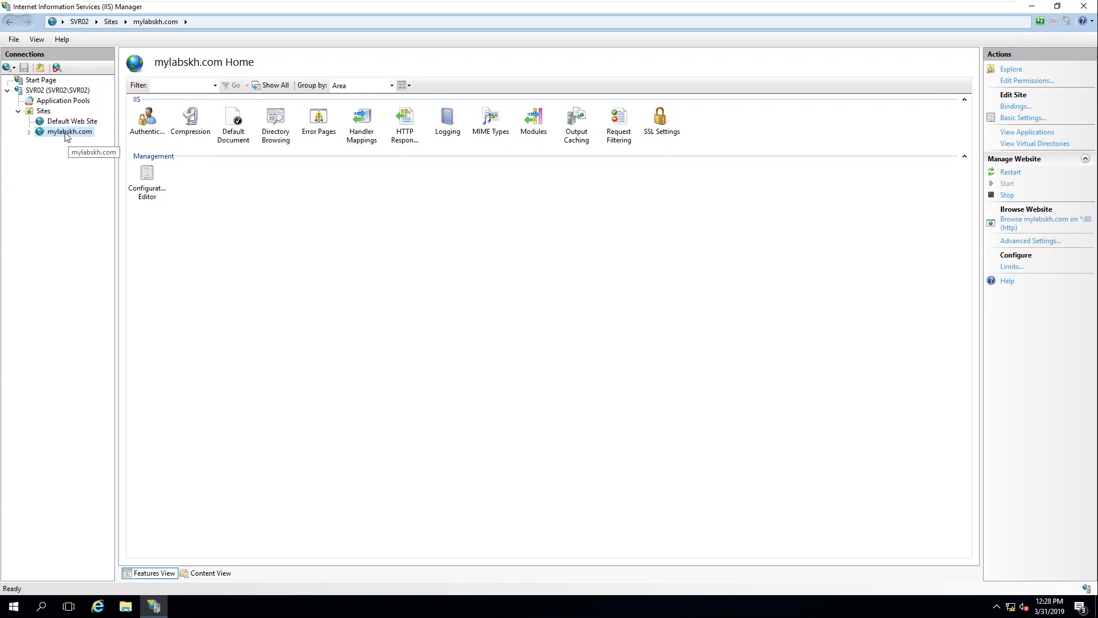
Step: Review the mylabskh.com site's content folder and the physical path in its basic settings, closing both without changes
{"action": "left_click", "coordinate": [1010, 70]}
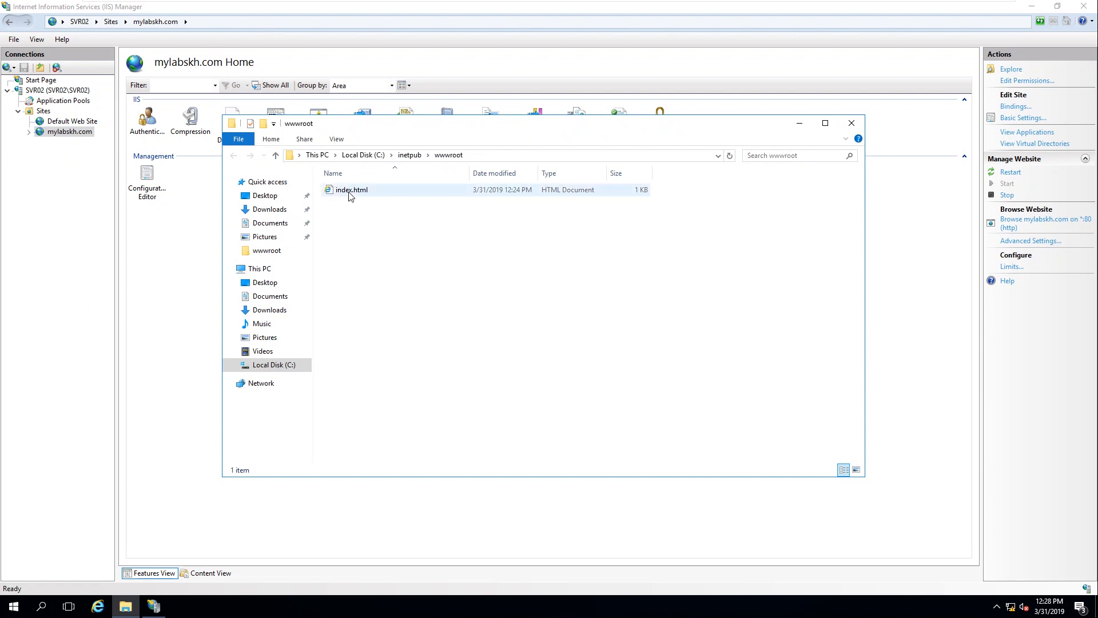
{"action": "left_click", "coordinate": [852, 123]}
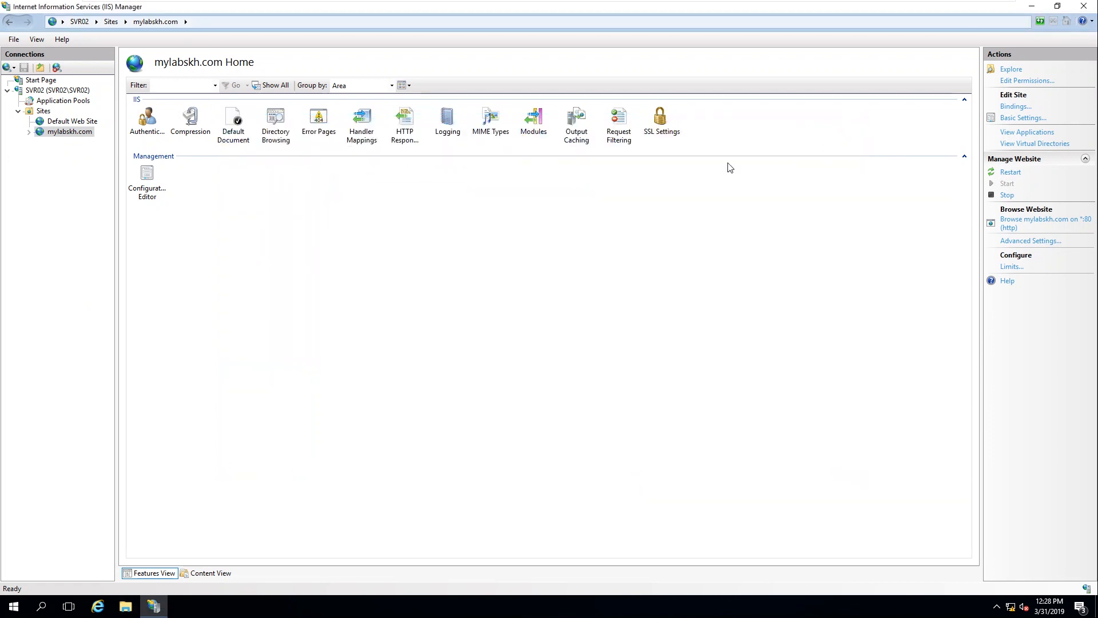
{"action": "left_click", "coordinate": [1024, 117]}
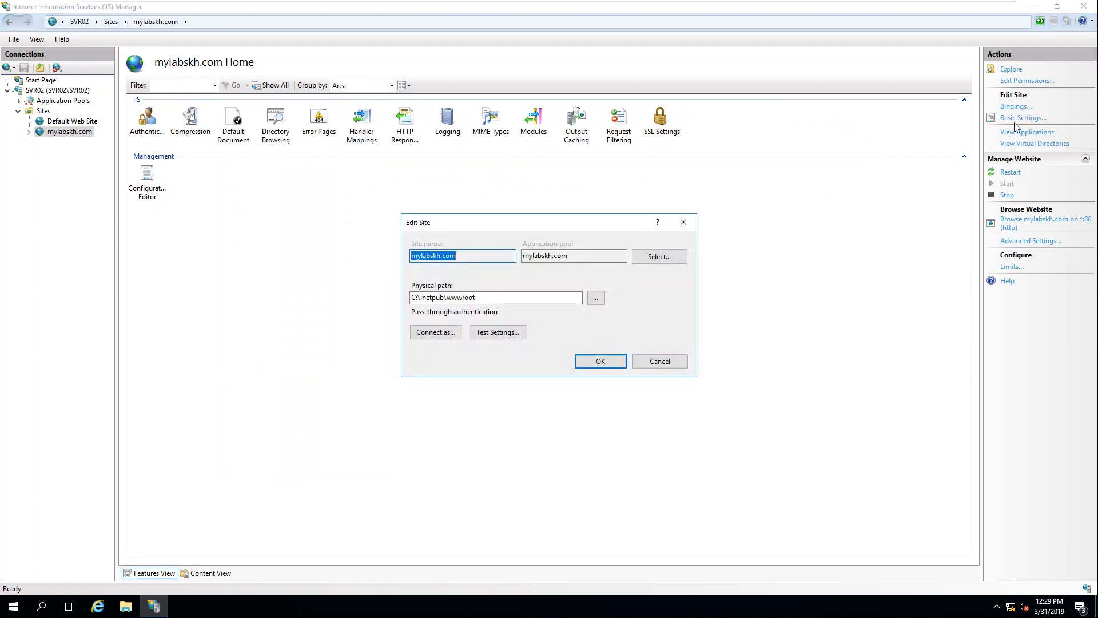
{"action": "double_click", "coordinate": [460, 298]}
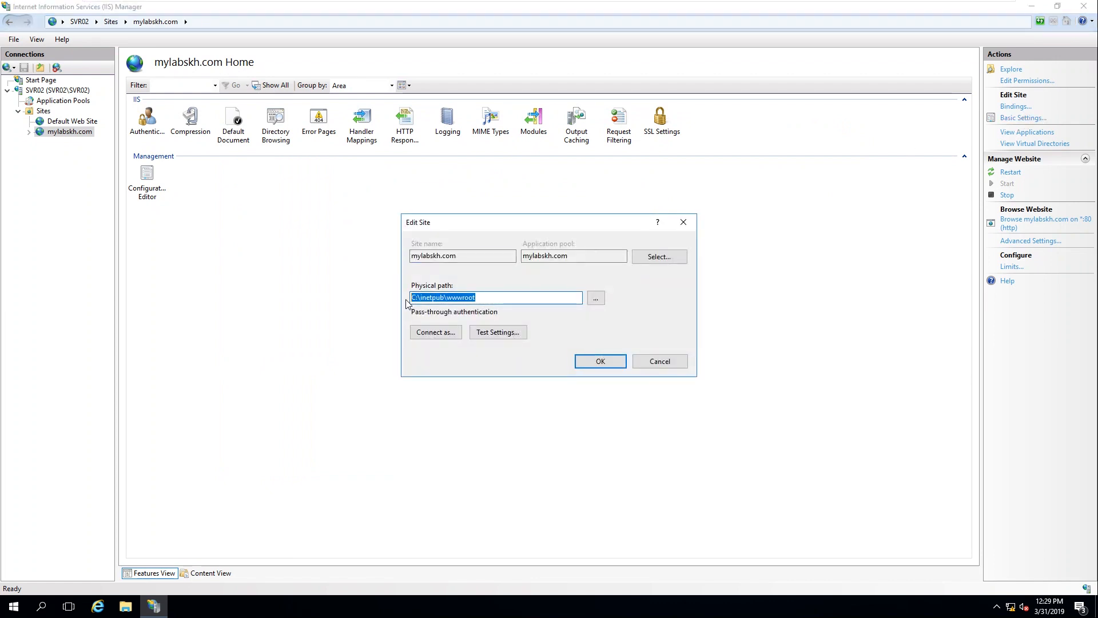
{"action": "left_click", "coordinate": [678, 364]}
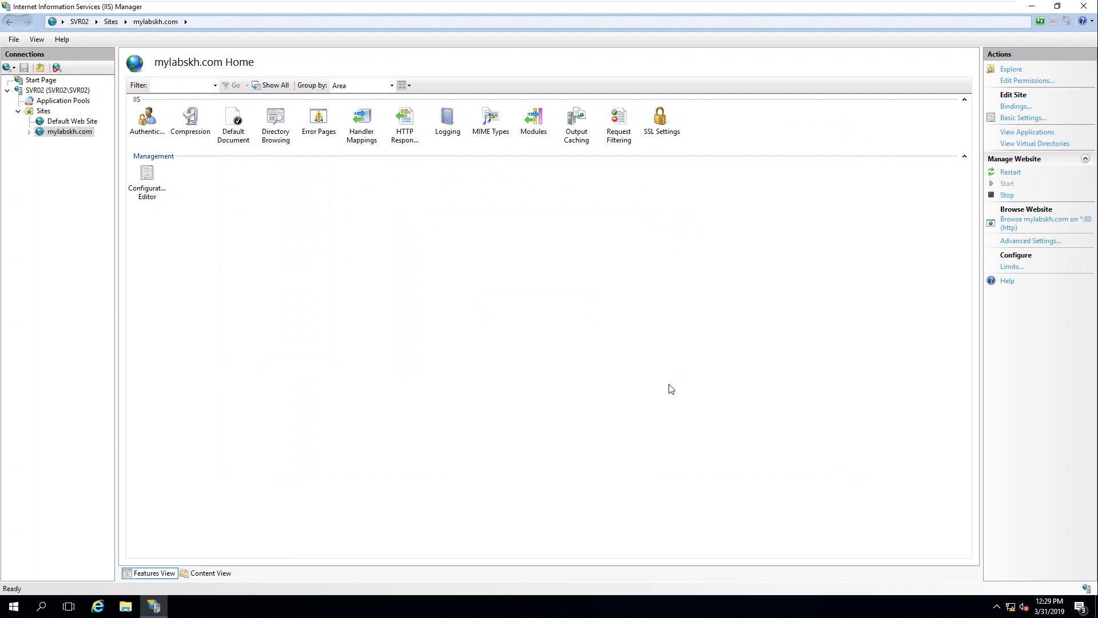
Step: Review the host name and port of the mylabskh.com site's http binding, and cancel the binding editor
{"action": "left_click", "coordinate": [1016, 107]}
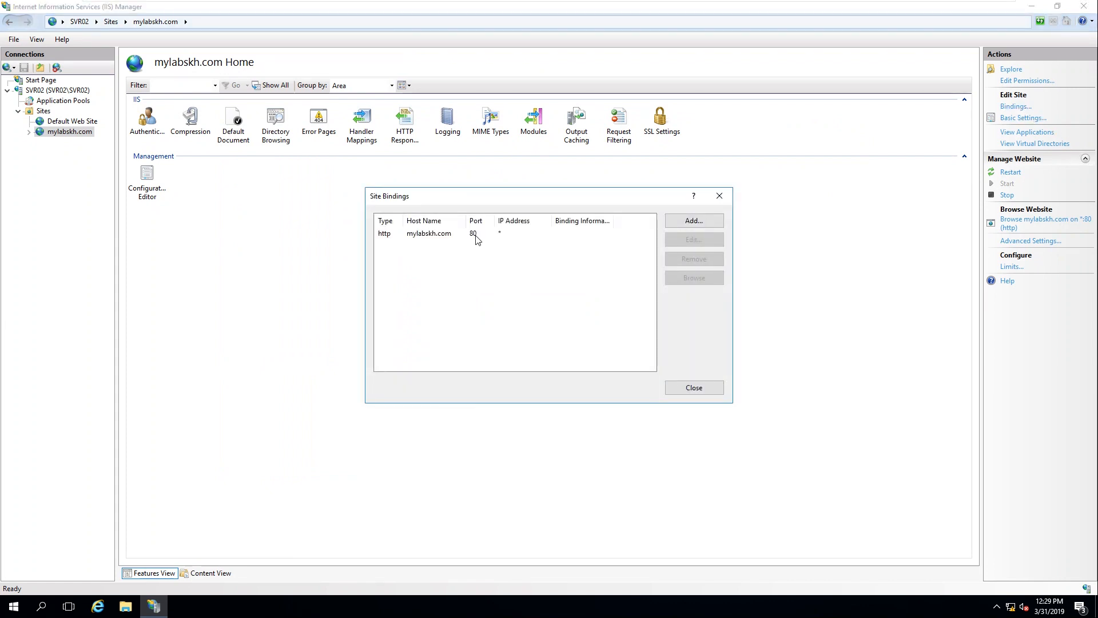
{"action": "left_click", "coordinate": [446, 235]}
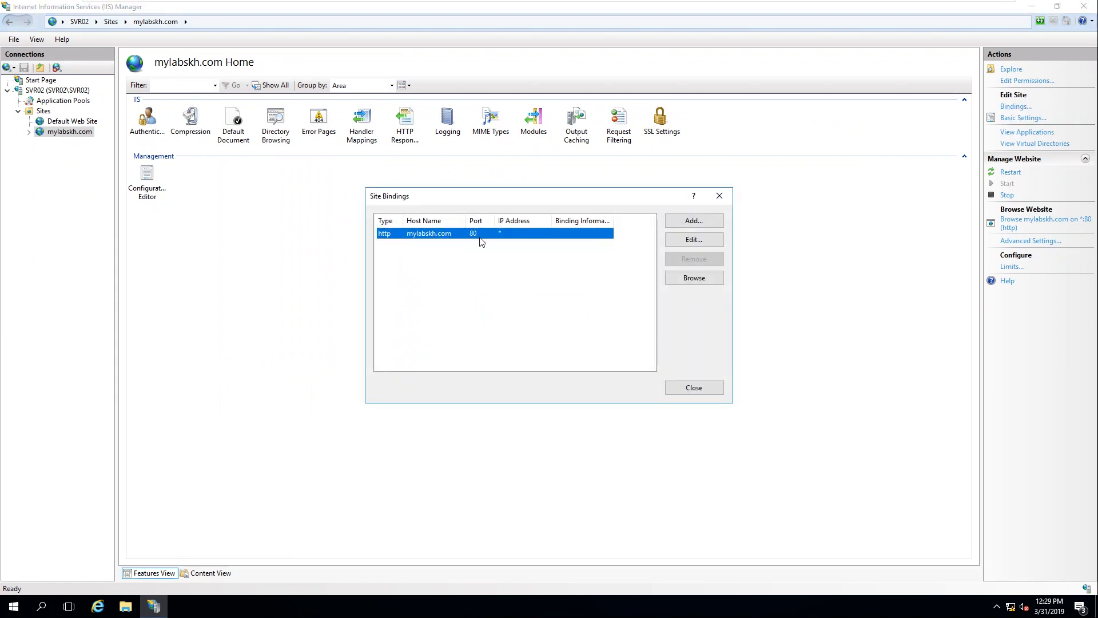
{"action": "left_click", "coordinate": [706, 245]}
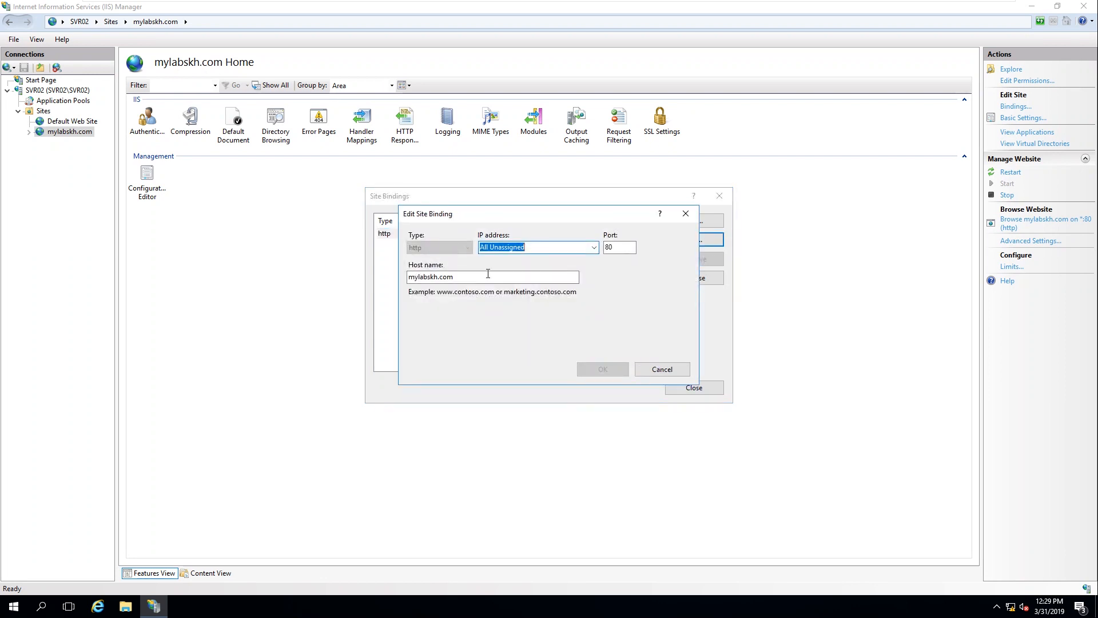
{"action": "left_click", "coordinate": [632, 246]}
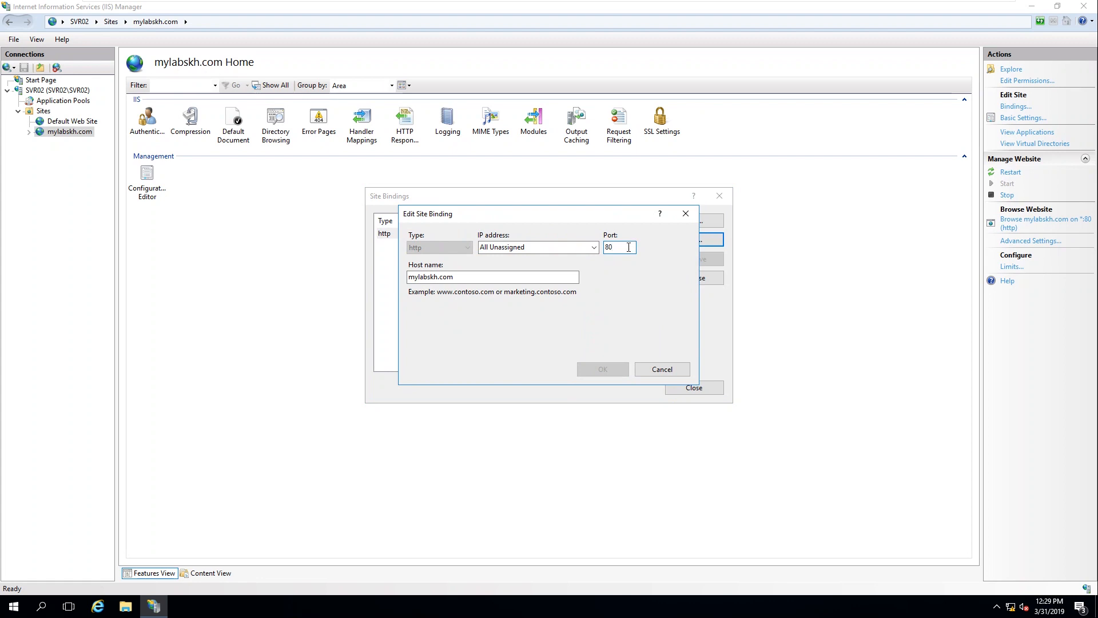
{"action": "left_click", "coordinate": [661, 369]}
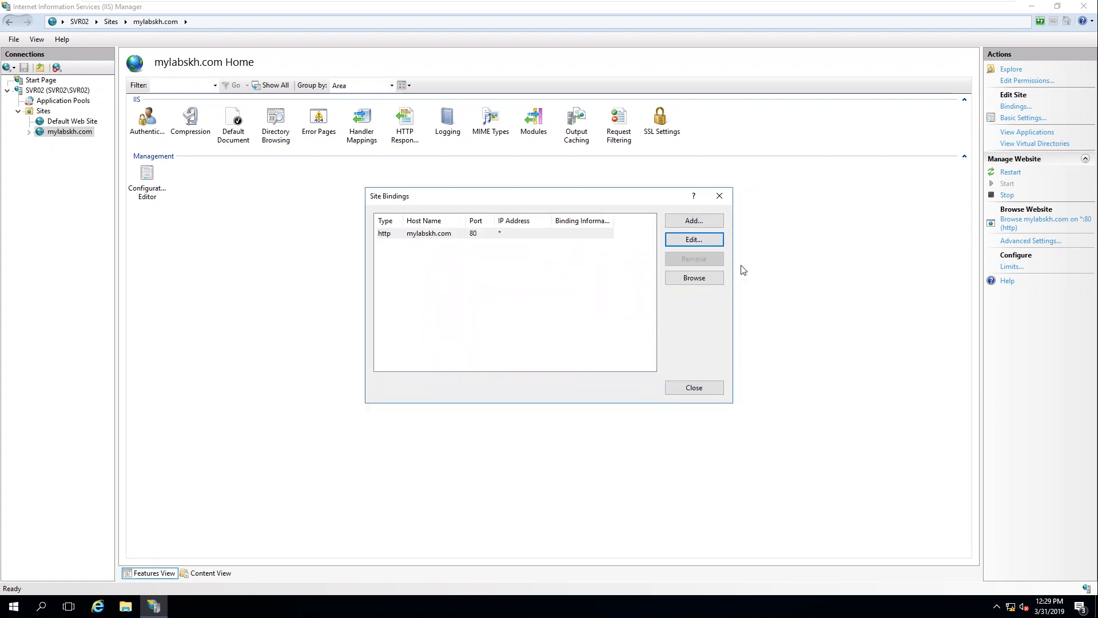
Step: Examine the https type and SSL certificate options for a new site binding, cancel it, and close the site bindings
{"action": "left_click", "coordinate": [712, 221]}
{"action": "left_click", "coordinate": [574, 276]}
{"action": "left_click", "coordinate": [439, 247]}
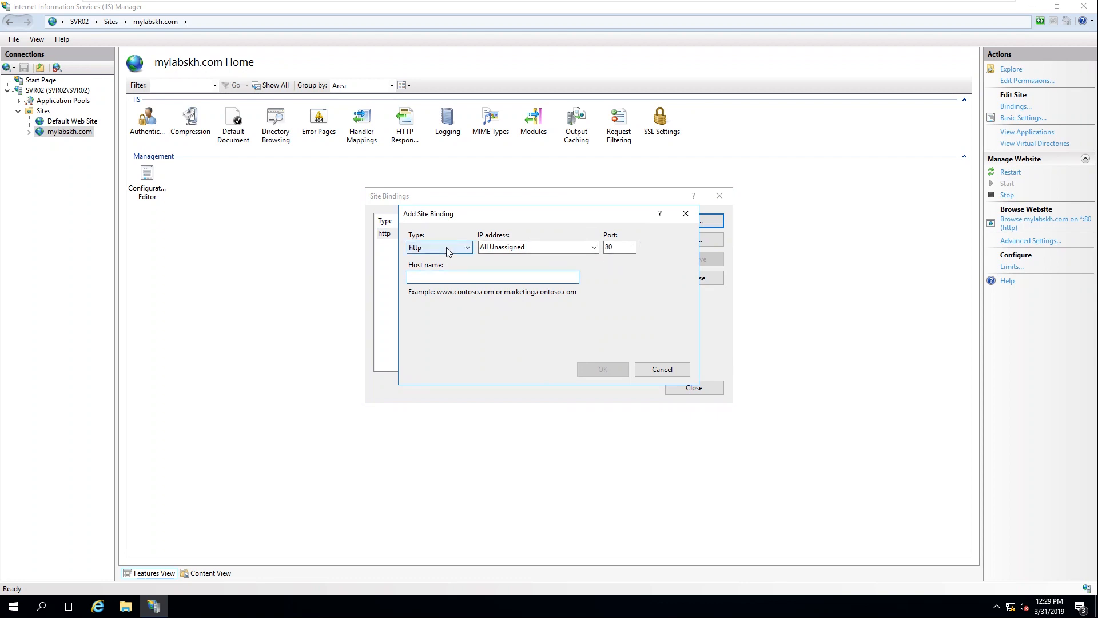
{"action": "left_click", "coordinate": [437, 270]}
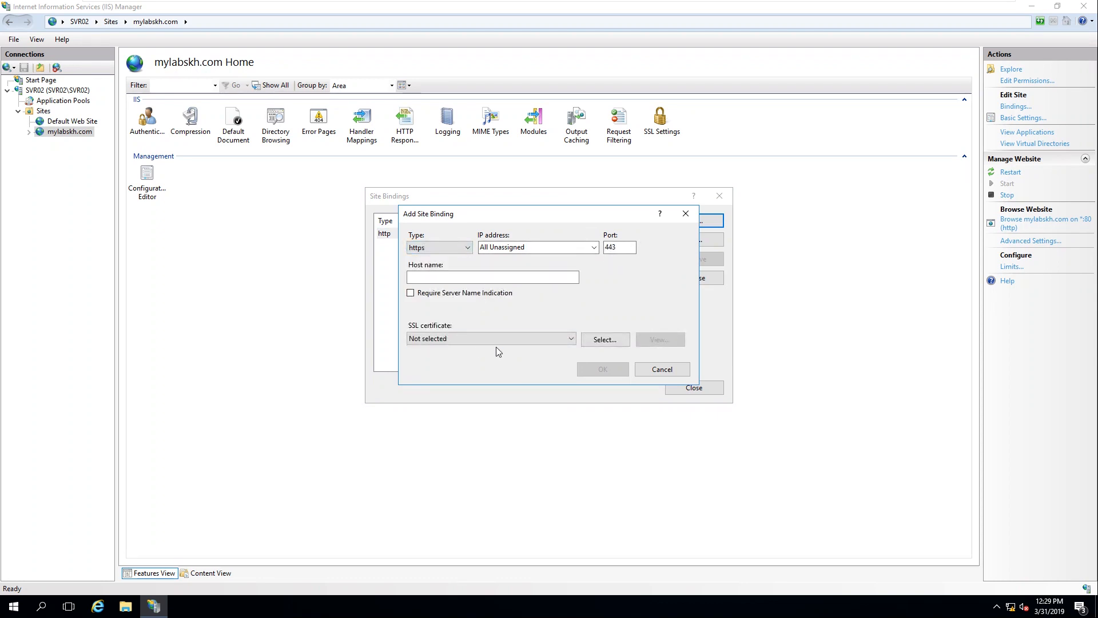
{"action": "left_click", "coordinate": [479, 341]}
{"action": "left_click", "coordinate": [605, 342]}
{"action": "left_click", "coordinate": [686, 215]}
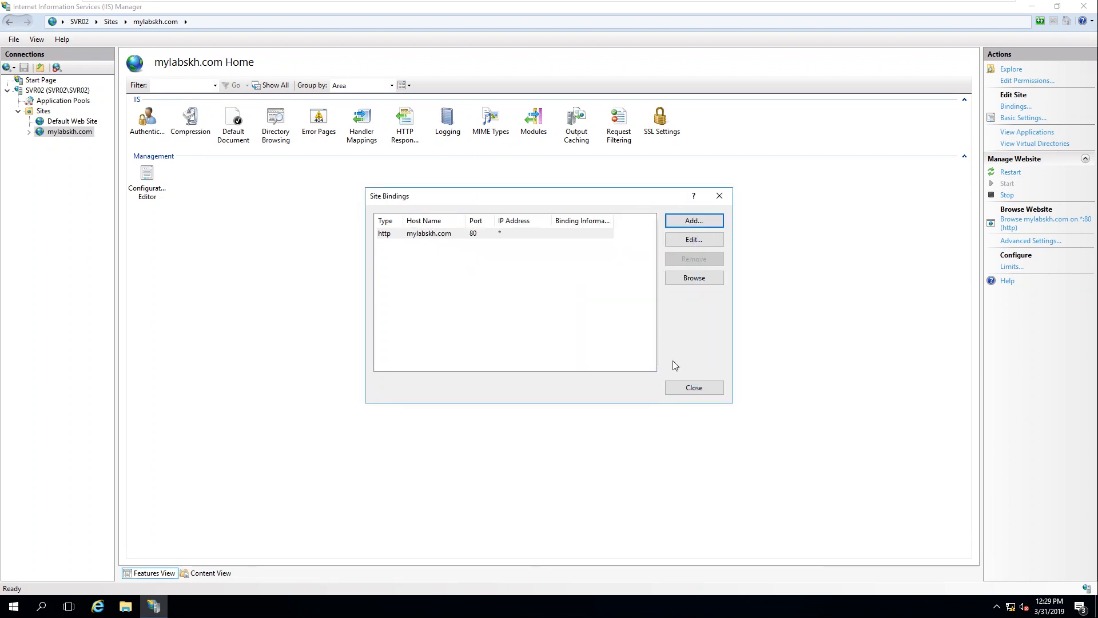
{"action": "left_click", "coordinate": [694, 387]}
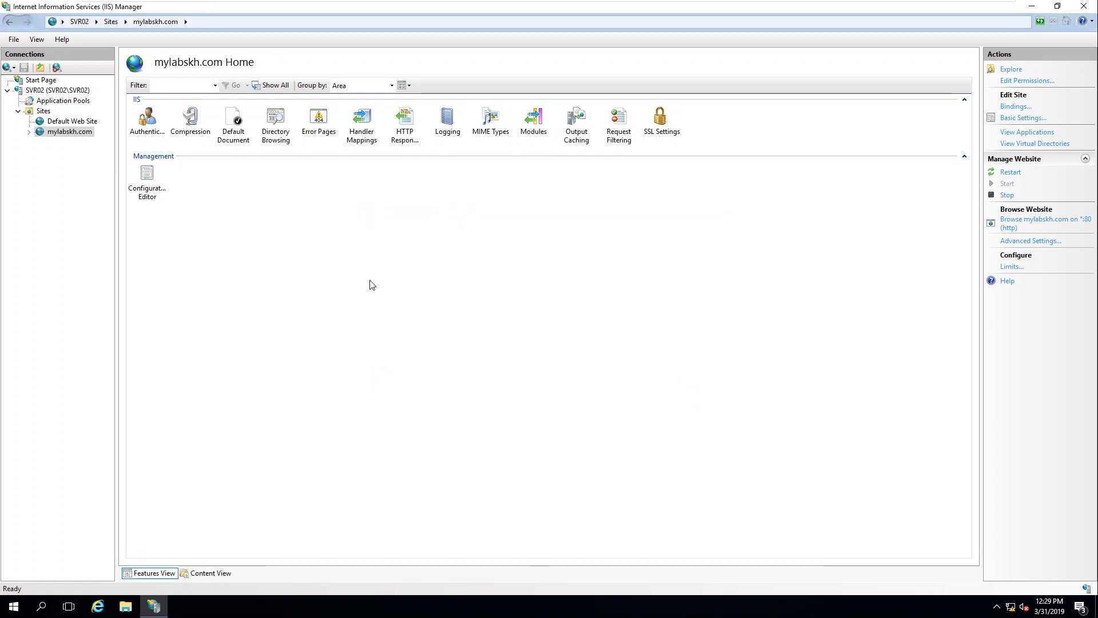
Step: Switch to the WIN10-User01 x64 virtual machine, power it on with the missing device set to connect every time, and bring up the sign-in prompt
{"action": "mouse_move", "coordinate": [607, 5]}
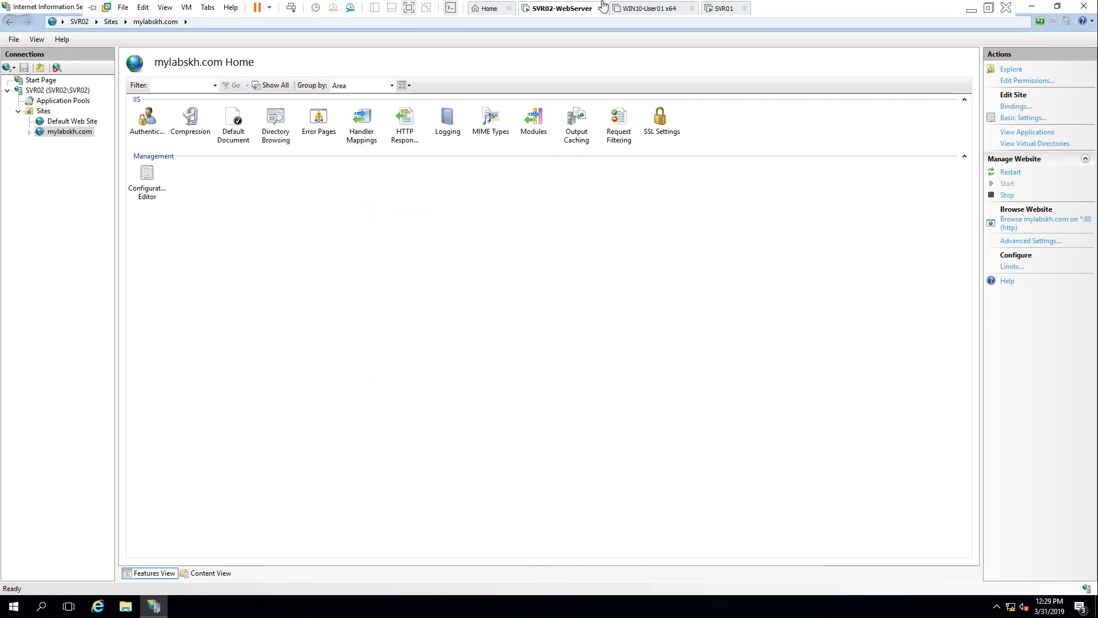
{"action": "left_click", "coordinate": [666, 13]}
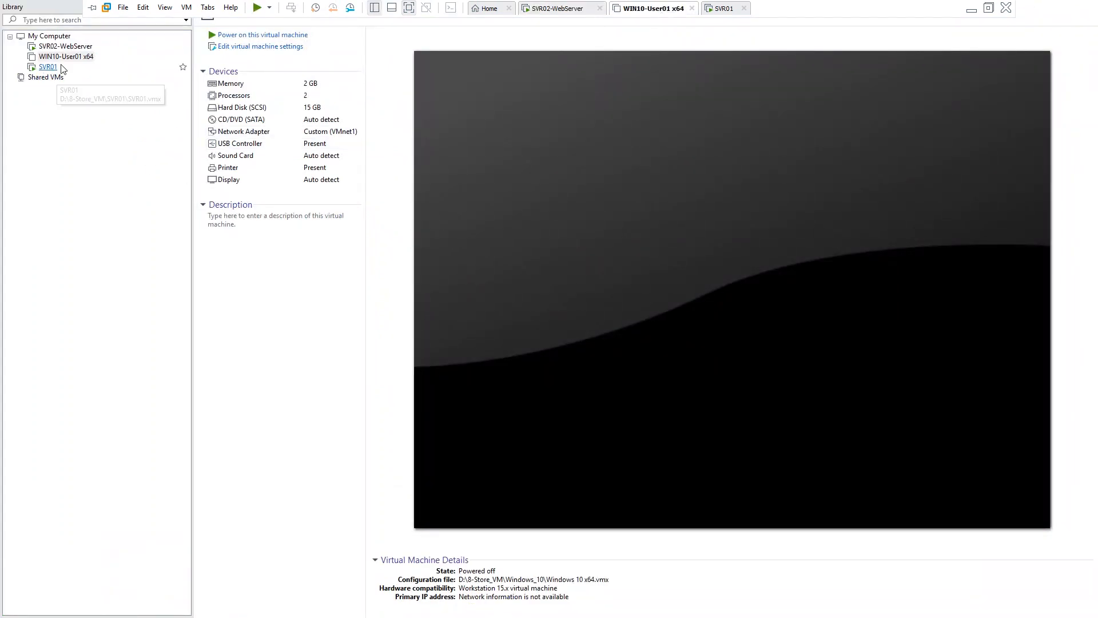
{"action": "left_click", "coordinate": [246, 35]}
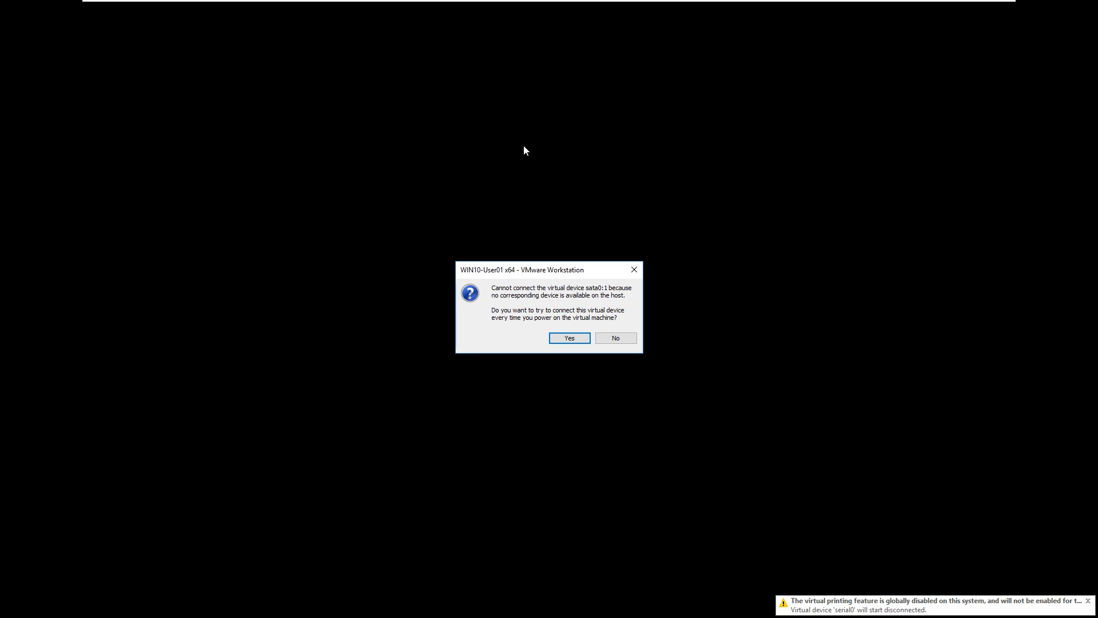
{"action": "left_click", "coordinate": [569, 339]}
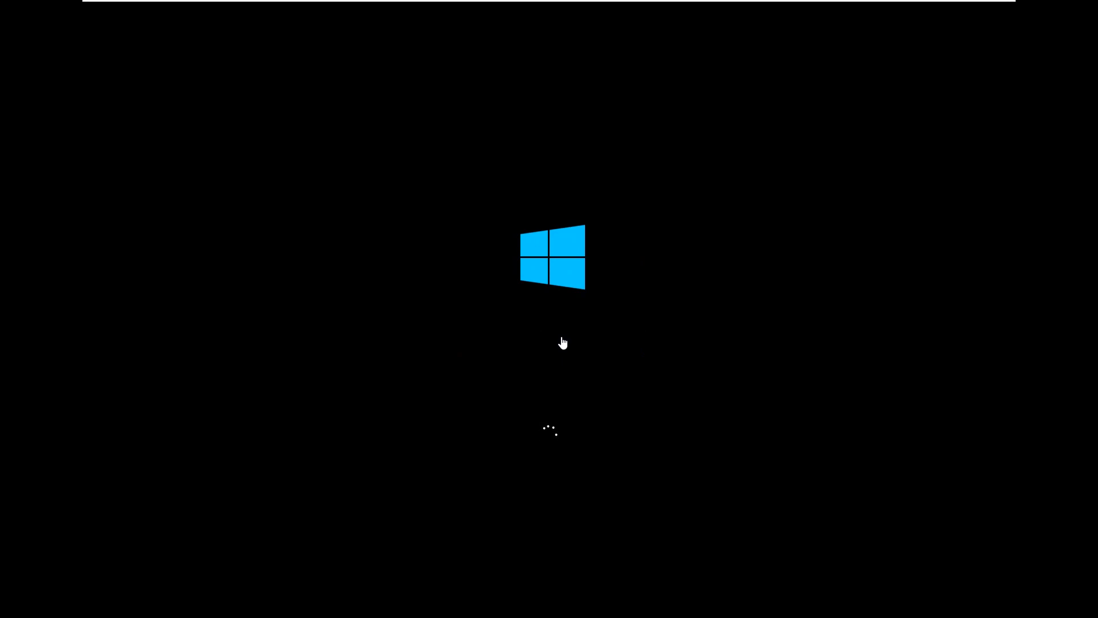
{"action": "mouse_move", "coordinate": [743, 3]}
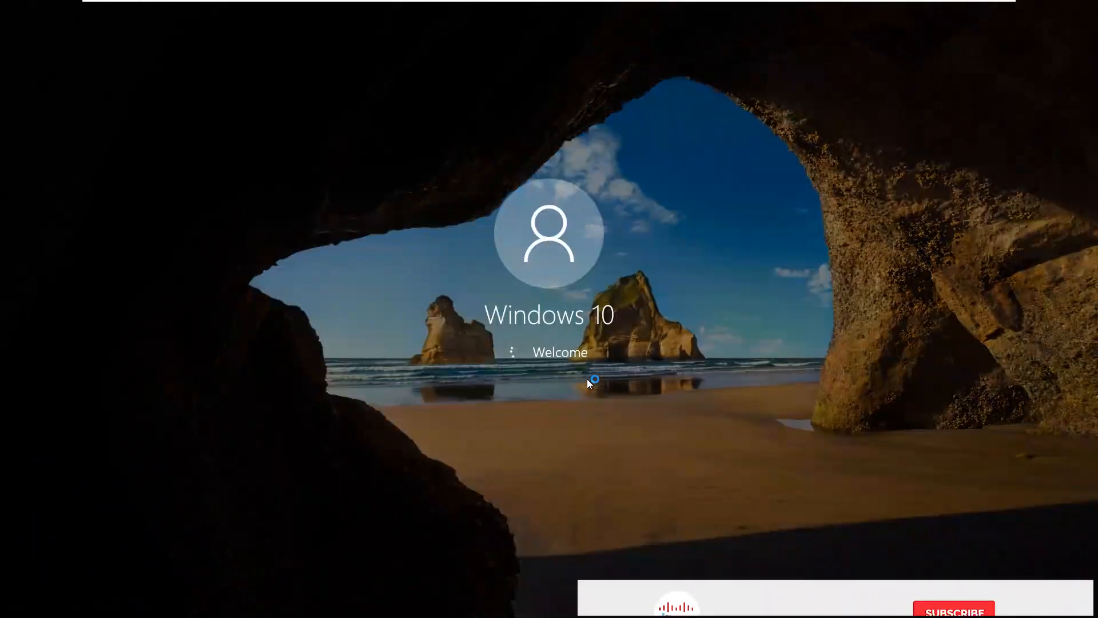
{"action": "left_click", "coordinate": [560, 380]}
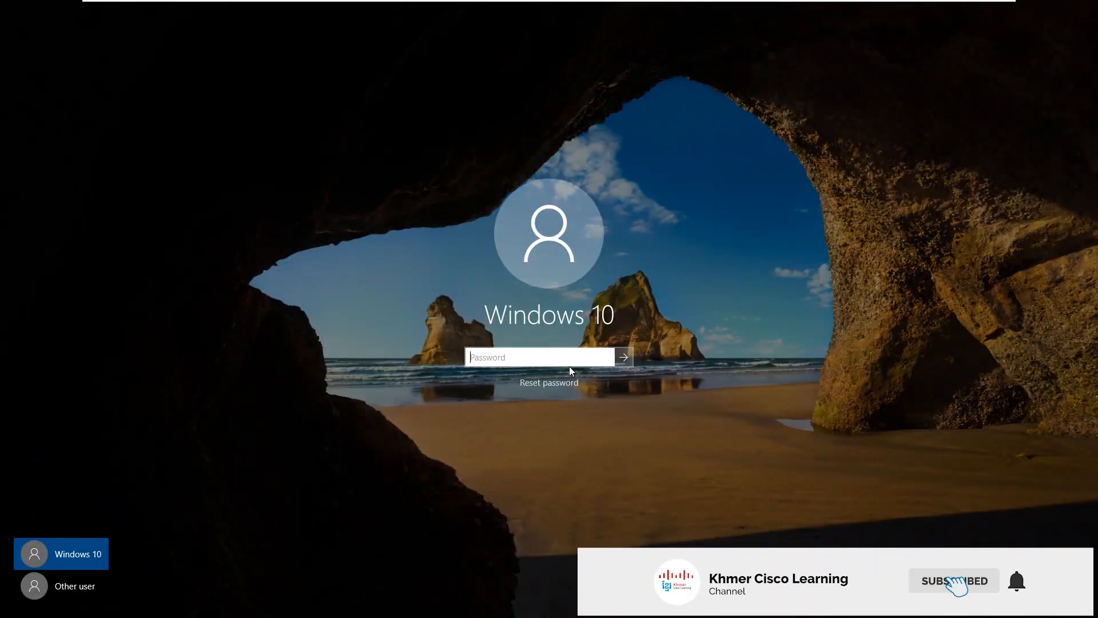
Step: Sign in to the Windows 10 account by entering its password, and refresh the desktop
{"action": "type", "text": "aaaaaaaaaa"}
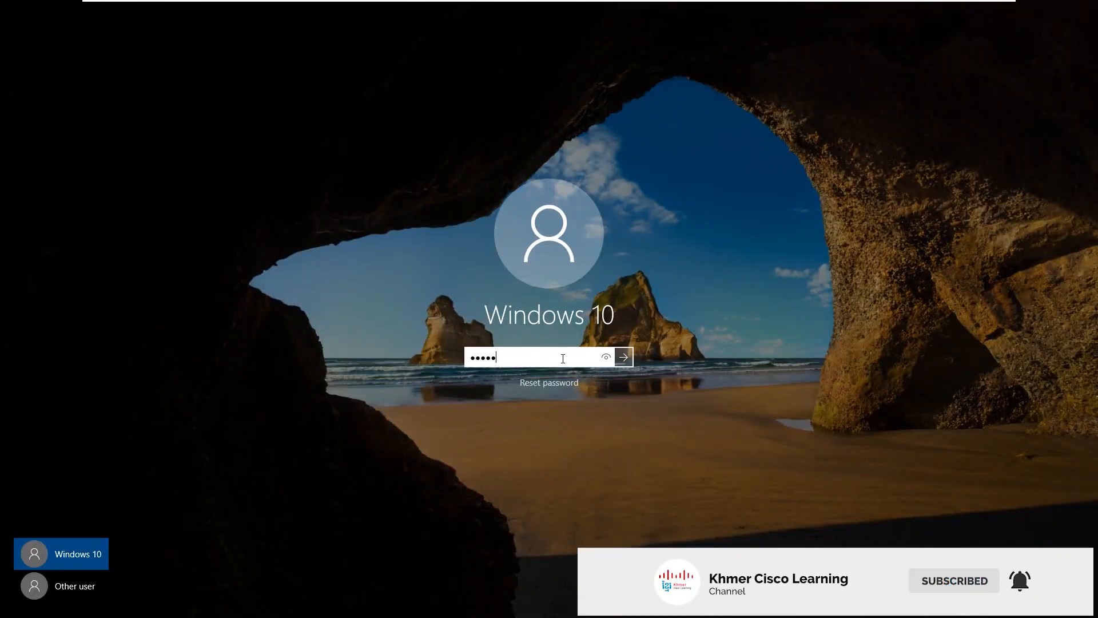
{"action": "key", "text": "Return"}
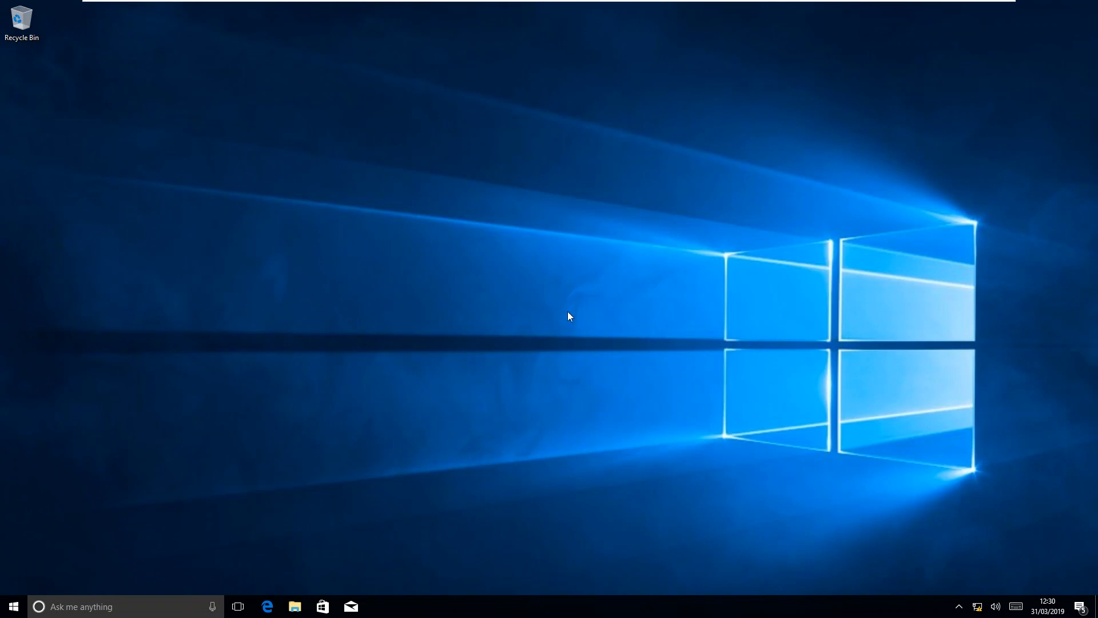
{"action": "right_click", "coordinate": [394, 107]}
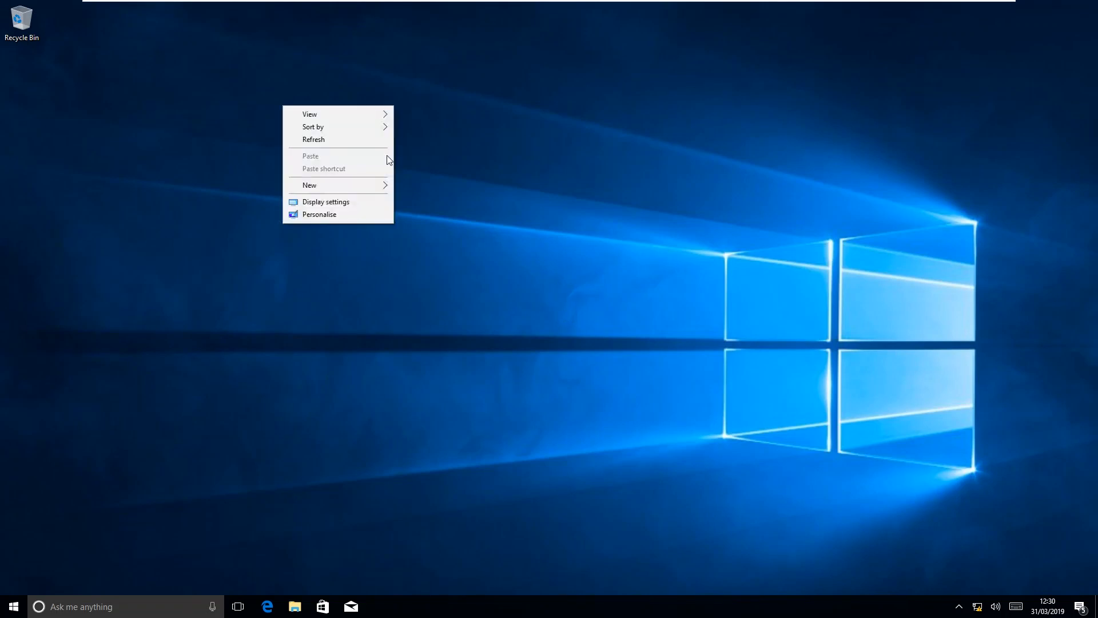
{"action": "left_click", "coordinate": [371, 140]}
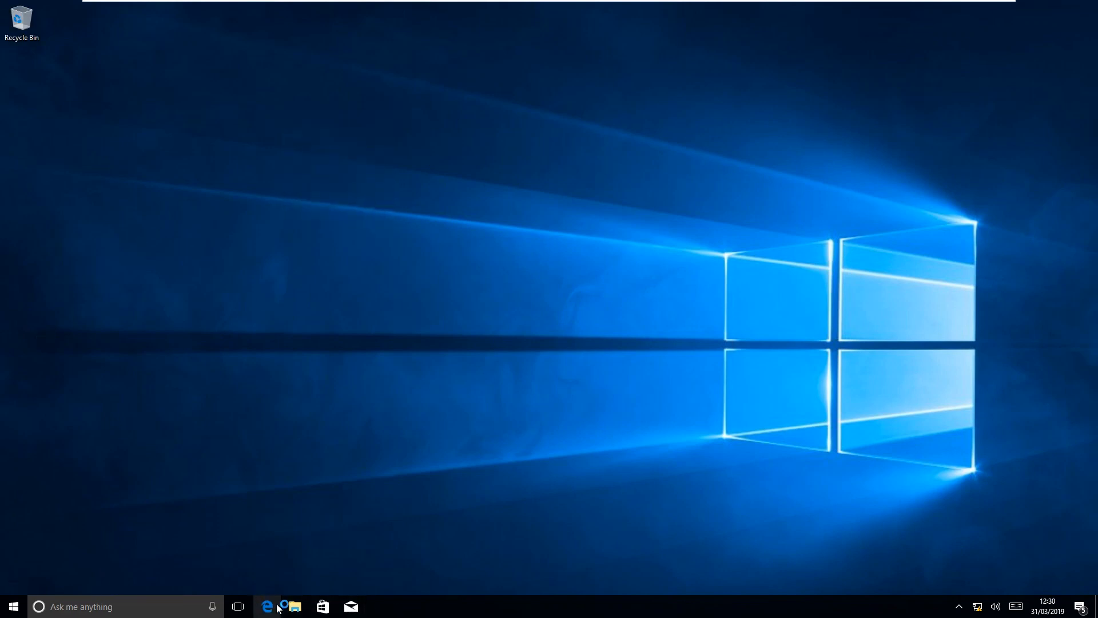
Step: Open Command Prompt on the Windows 10 client, closing the Edge window and the extra prompt windows
{"action": "left_click", "coordinate": [15, 608]}
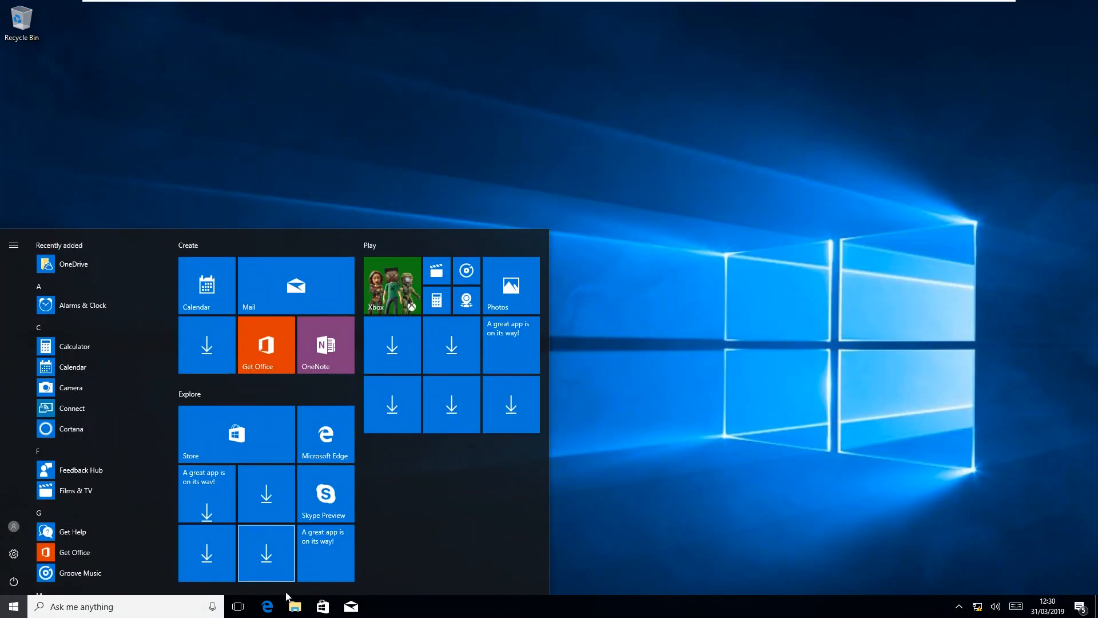
{"action": "left_click", "coordinate": [270, 609]}
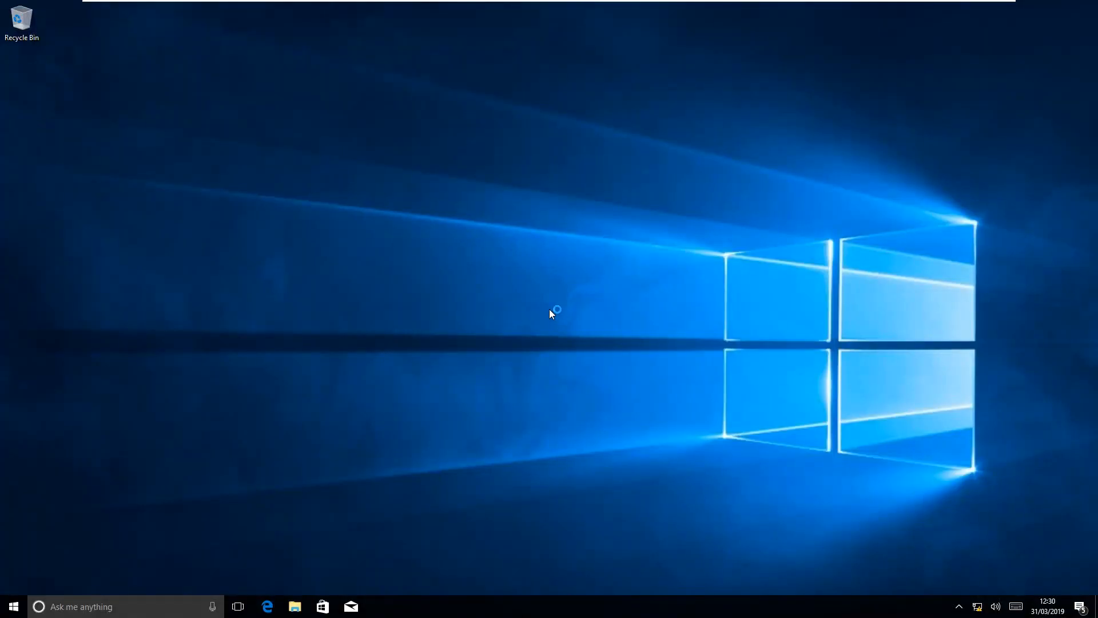
{"action": "left_click", "coordinate": [10, 606]}
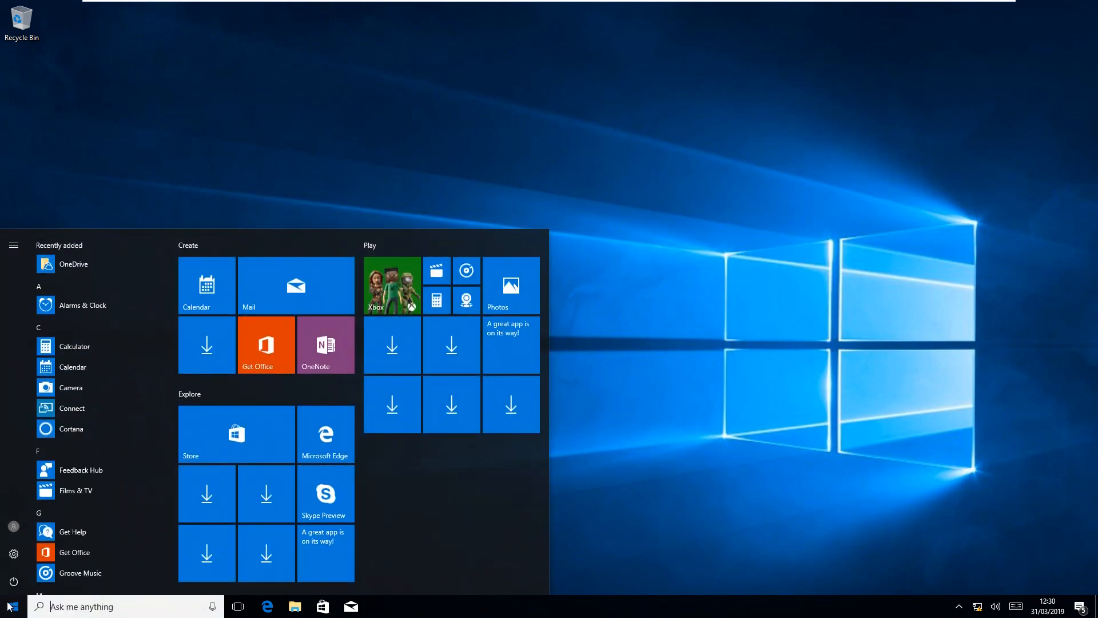
{"action": "type", "text": "c"}
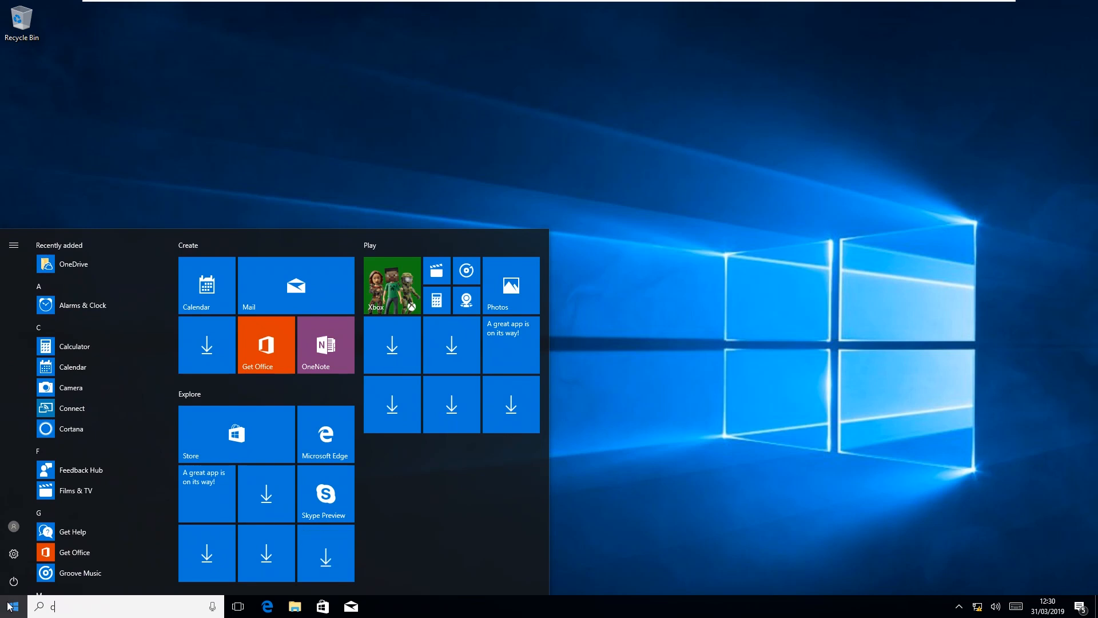
{"action": "type", "text": "md"}
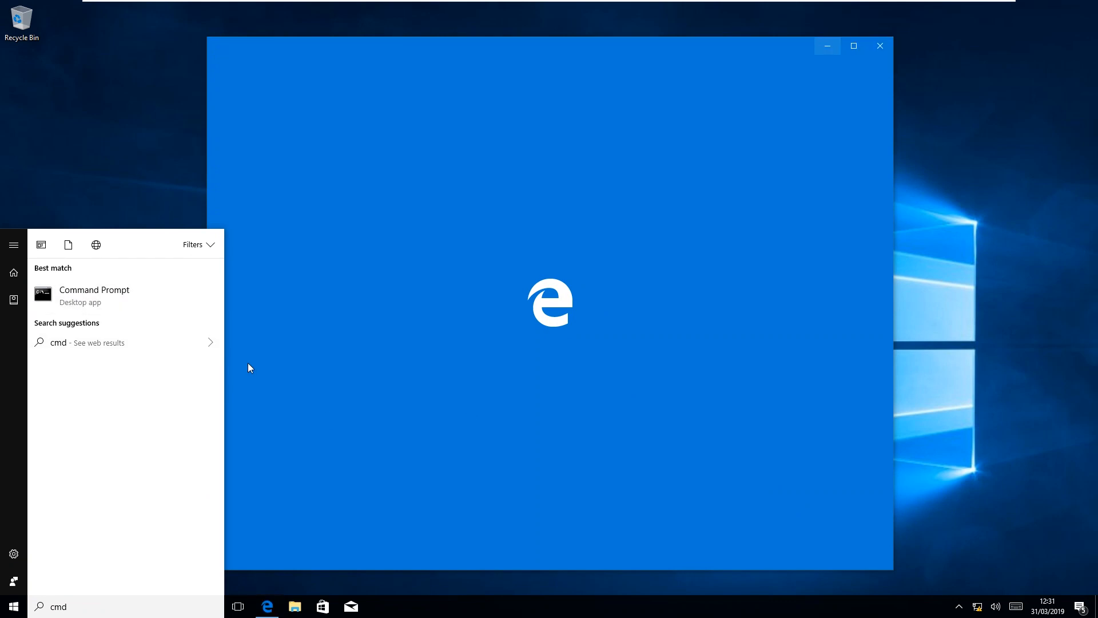
{"action": "left_click", "coordinate": [879, 46]}
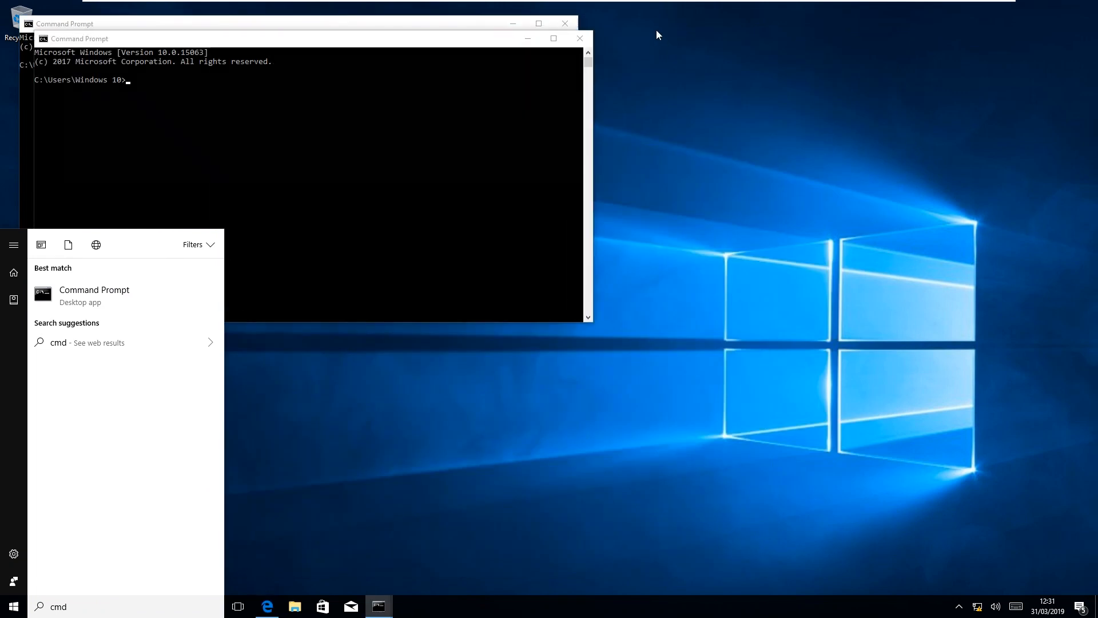
{"action": "left_click", "coordinate": [589, 47]}
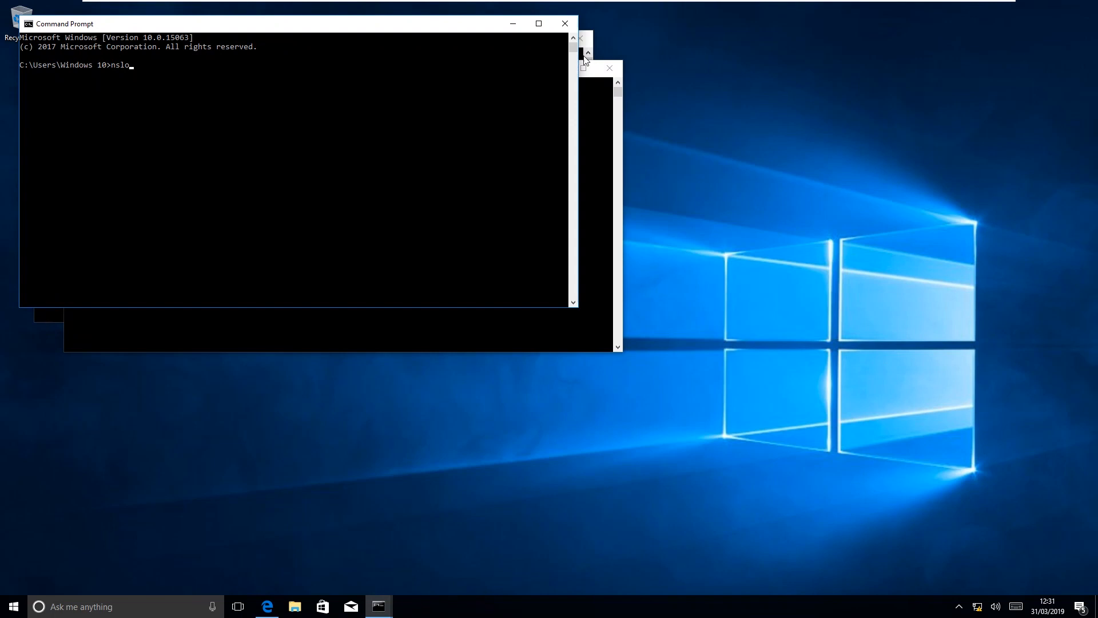
{"action": "left_click", "coordinate": [609, 68]}
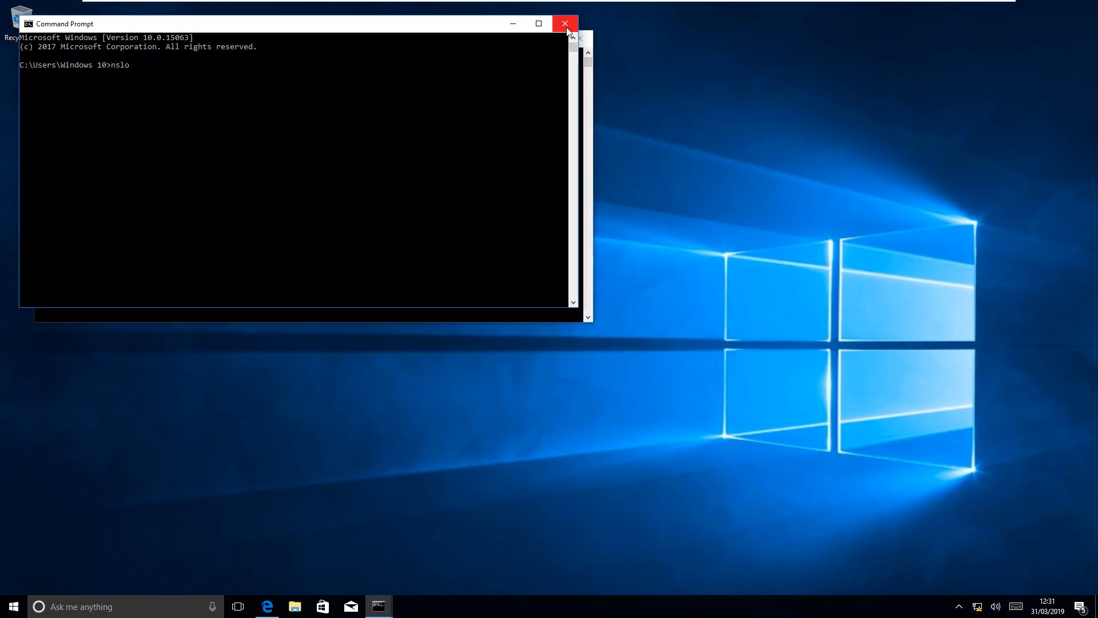
{"action": "left_click", "coordinate": [566, 30]}
{"action": "left_click", "coordinate": [413, 105]}
{"action": "type", "text": "nsl"}
{"action": "type", "text": "lo"}
{"action": "key", "text": "BackSpace"}
{"action": "key", "text": "BackSpace"}
{"action": "type", "text": "ookup www."}
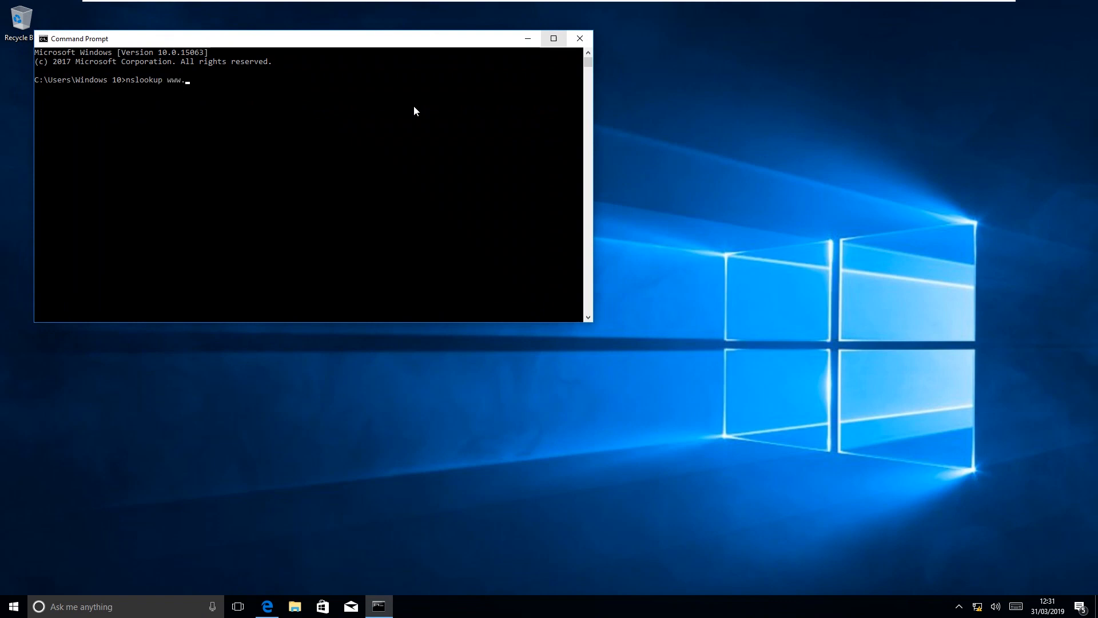
{"action": "type", "text": "mylabskh.com"}
{"action": "key", "text": "Return"}
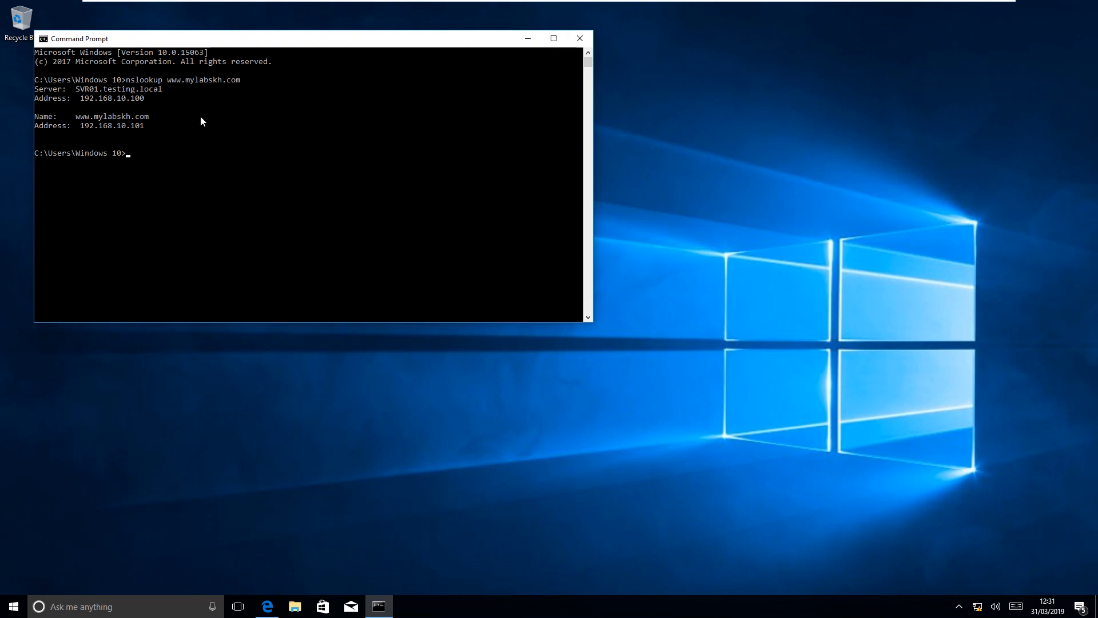
{"action": "left_click_drag", "start_coordinate": [76, 126], "coordinate": [195, 142]}
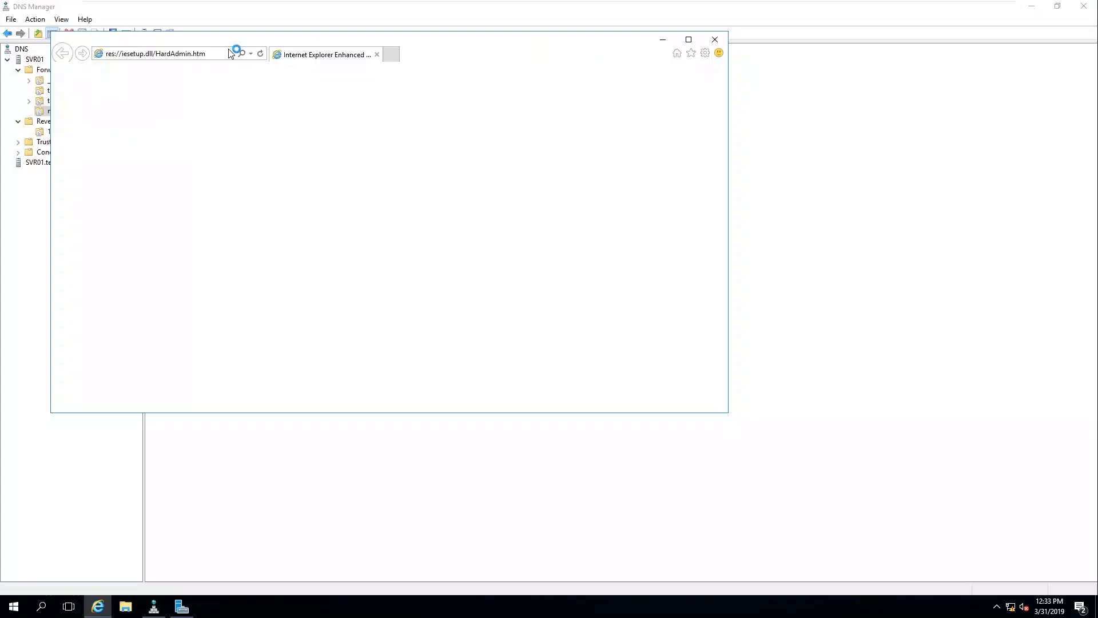
{"action": "left_click", "coordinate": [517, 324]}
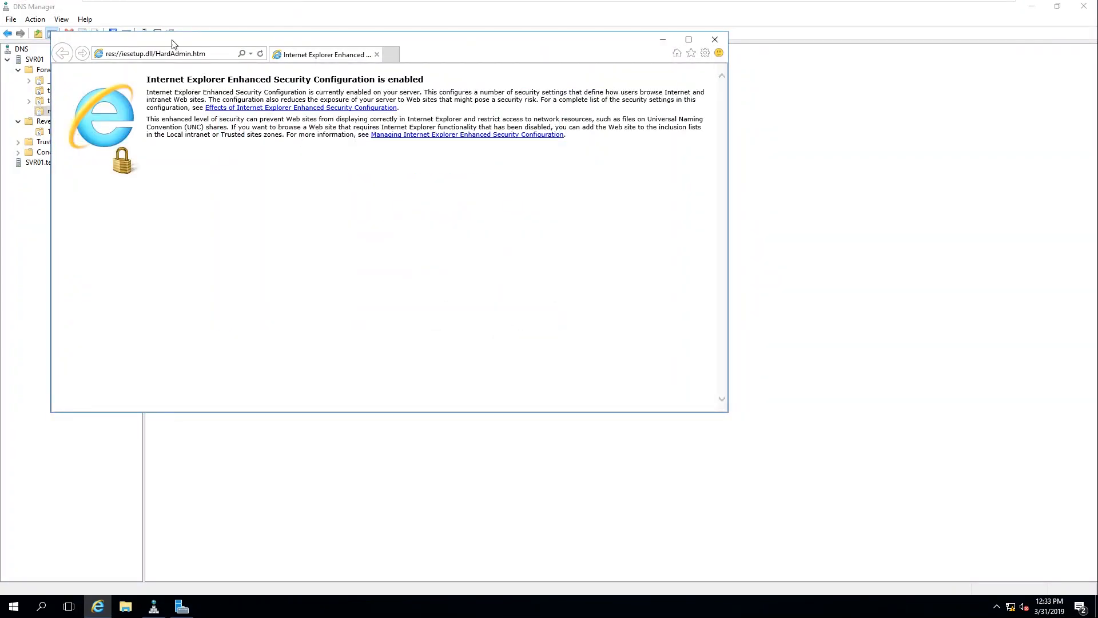
{"action": "left_click", "coordinate": [206, 53]}
{"action": "type", "text": "www.mylabskh.com"}
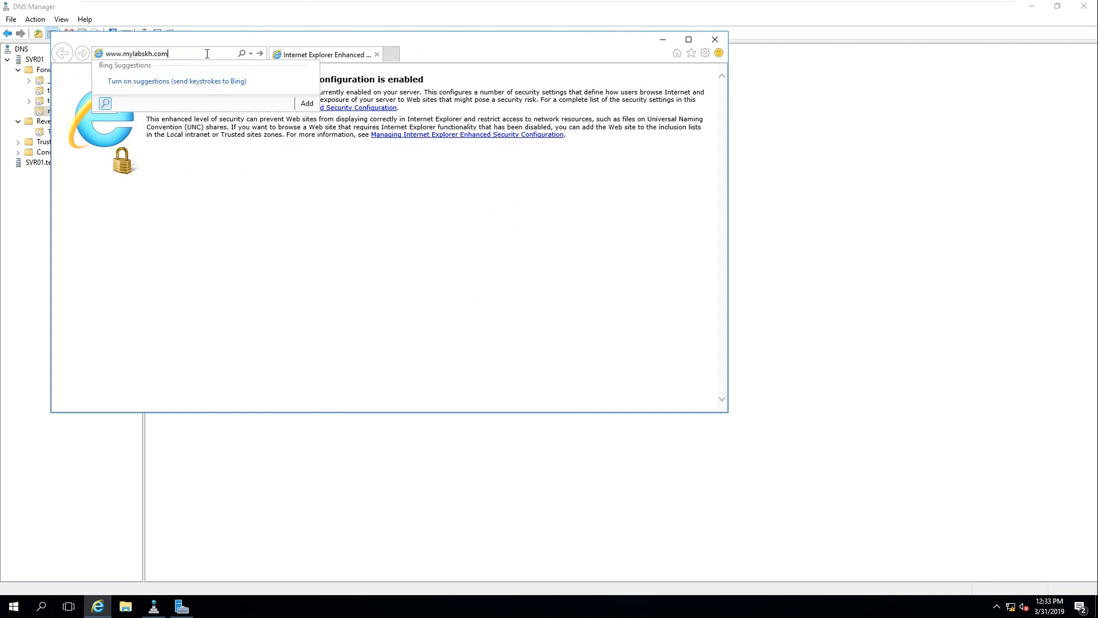
{"action": "key", "text": "Return"}
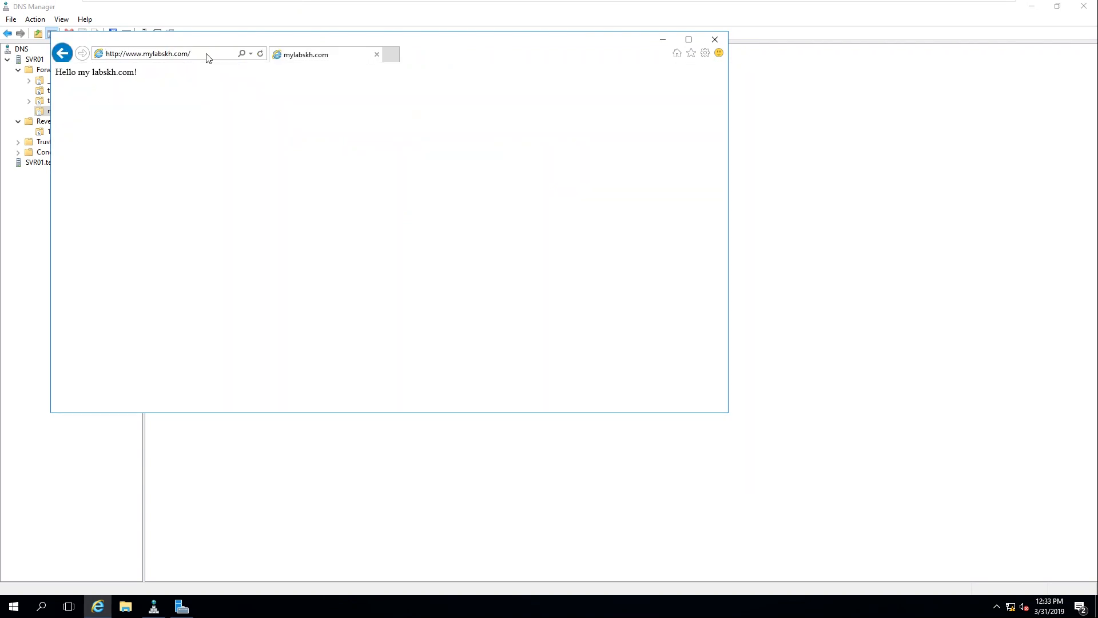
{"action": "left_click_drag", "start_coordinate": [59, 73], "coordinate": [149, 75]}
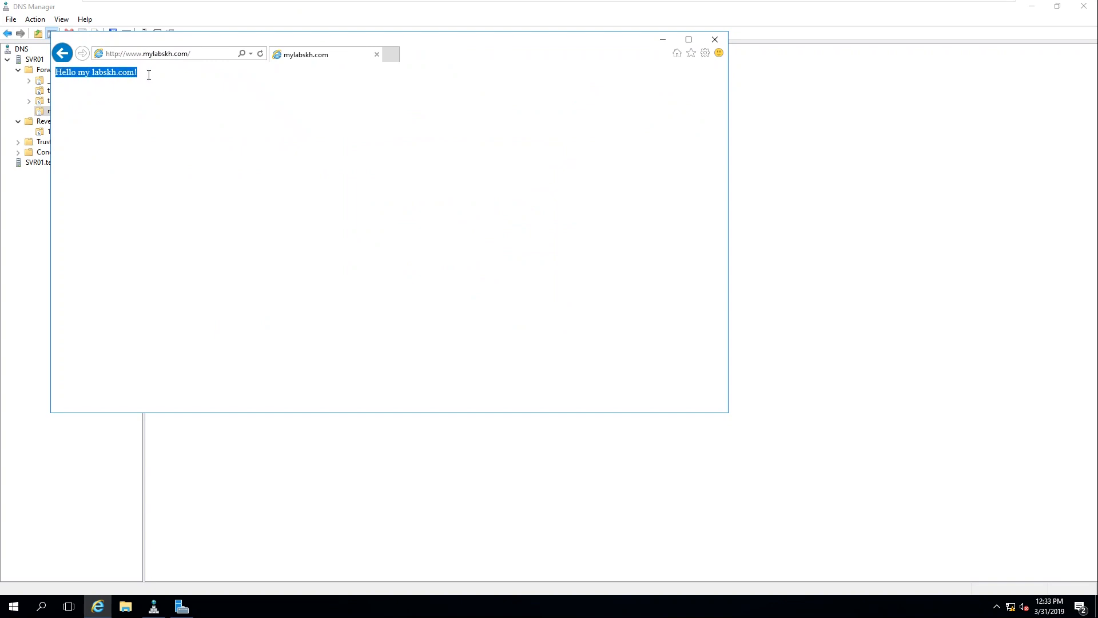
{"action": "left_click", "coordinate": [458, 132]}
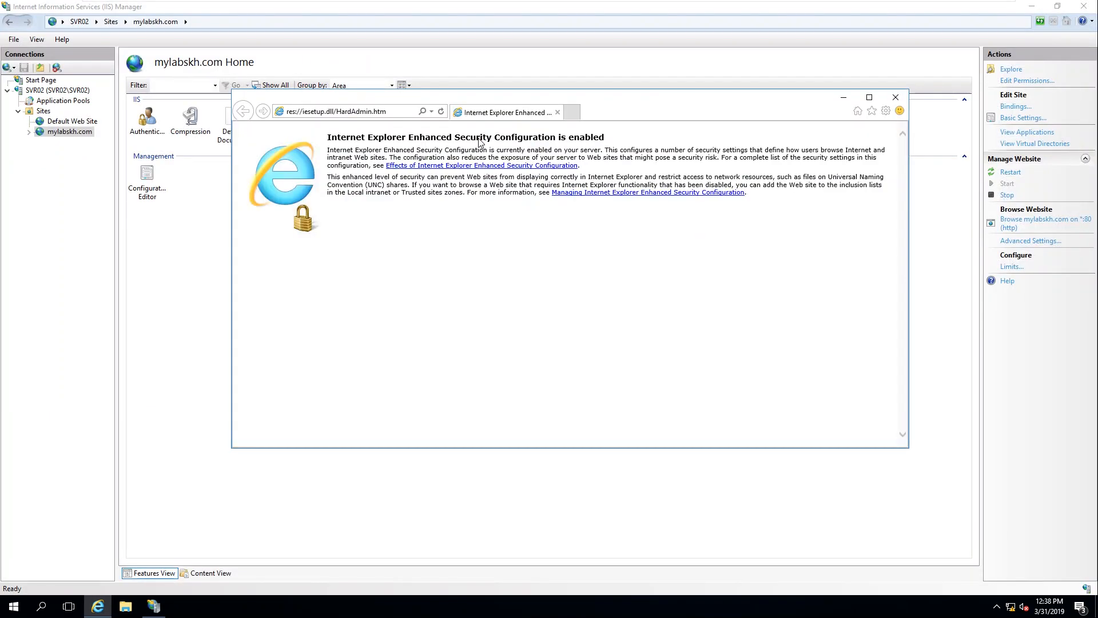
{"action": "left_click", "coordinate": [398, 111]}
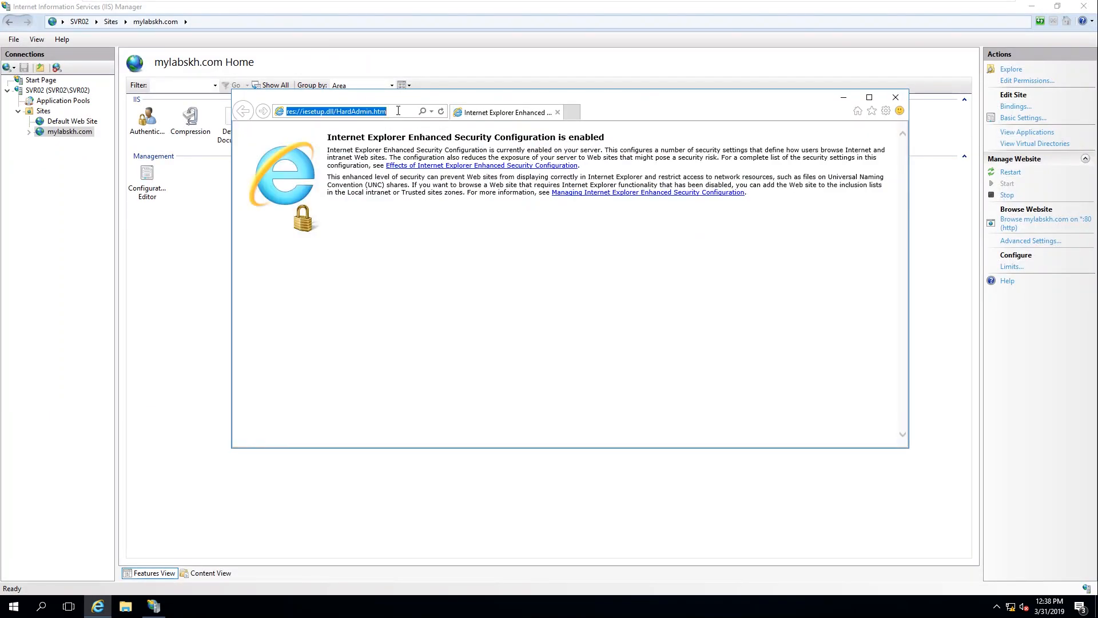
{"action": "type", "text": "mylabskh.com/"}
{"action": "key", "text": "Right"}
{"action": "key", "text": "Down"}
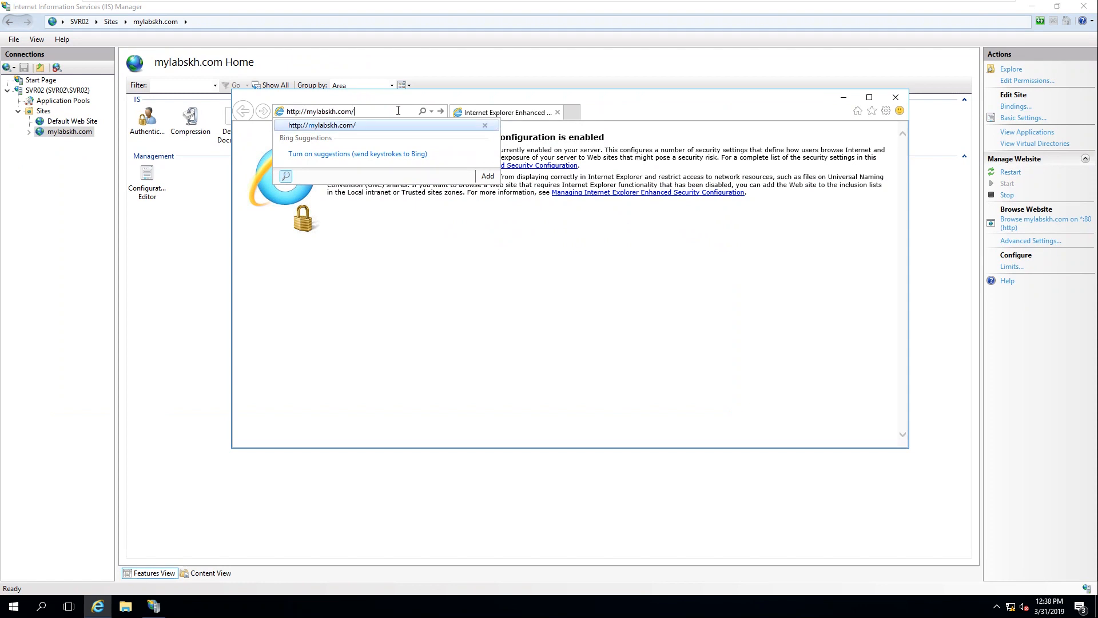
{"action": "key", "text": "Right"}
{"action": "key", "text": "Return"}
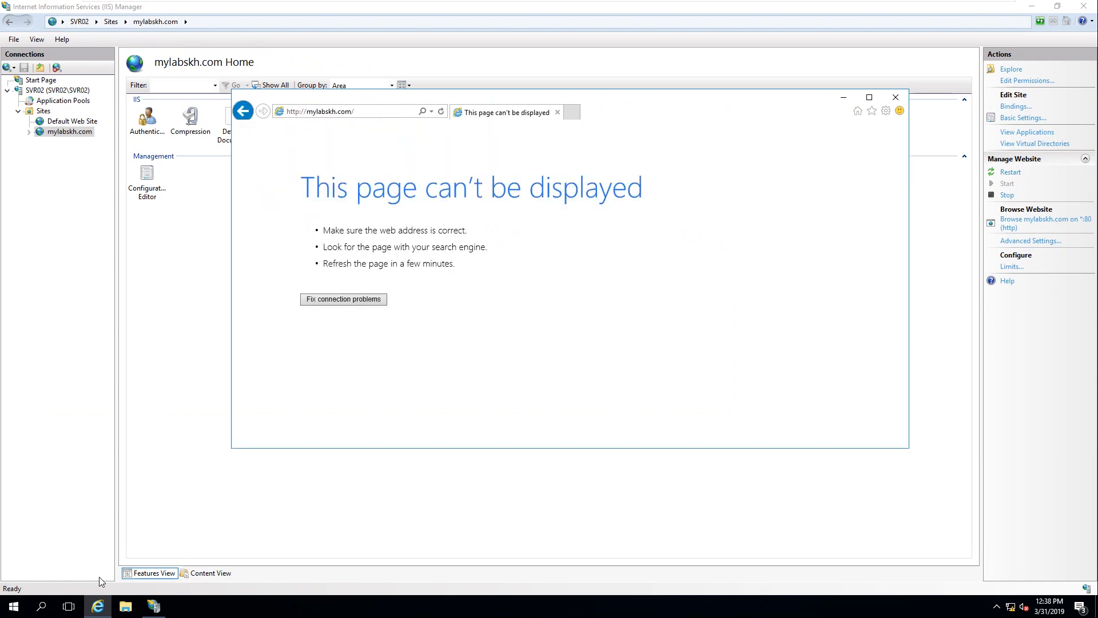
Step: Open Command Prompt on SVR02 and flush the DNS resolver cache with ipconfig /flushdns
{"action": "left_click", "coordinate": [2, 607]}
{"action": "type", "text": "cmd"}
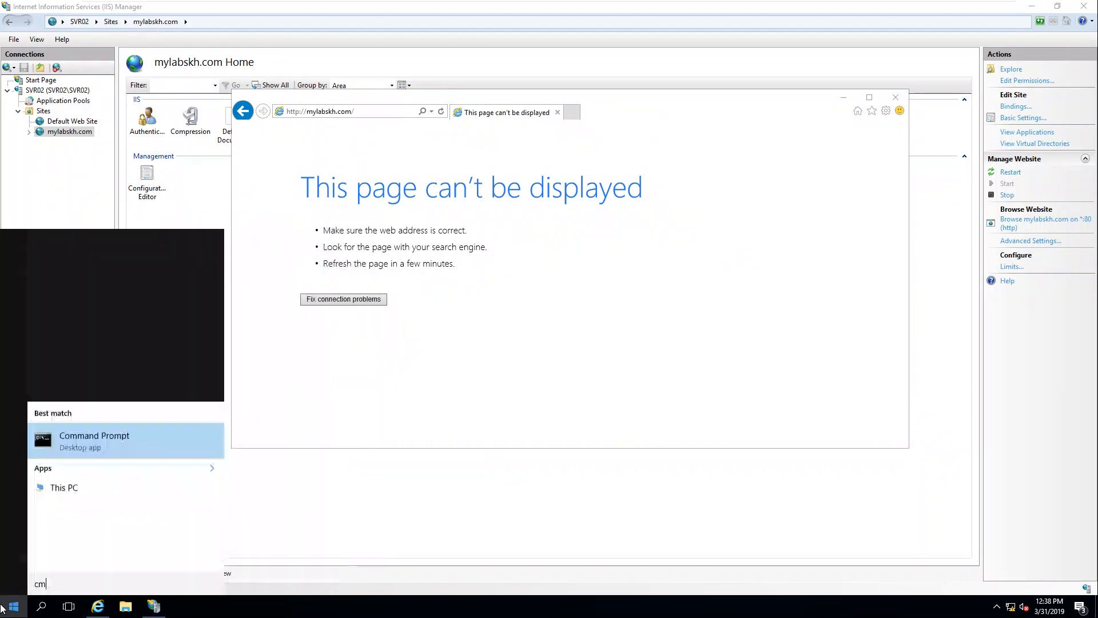
{"action": "key", "text": "Return"}
{"action": "type", "text": "ip"}
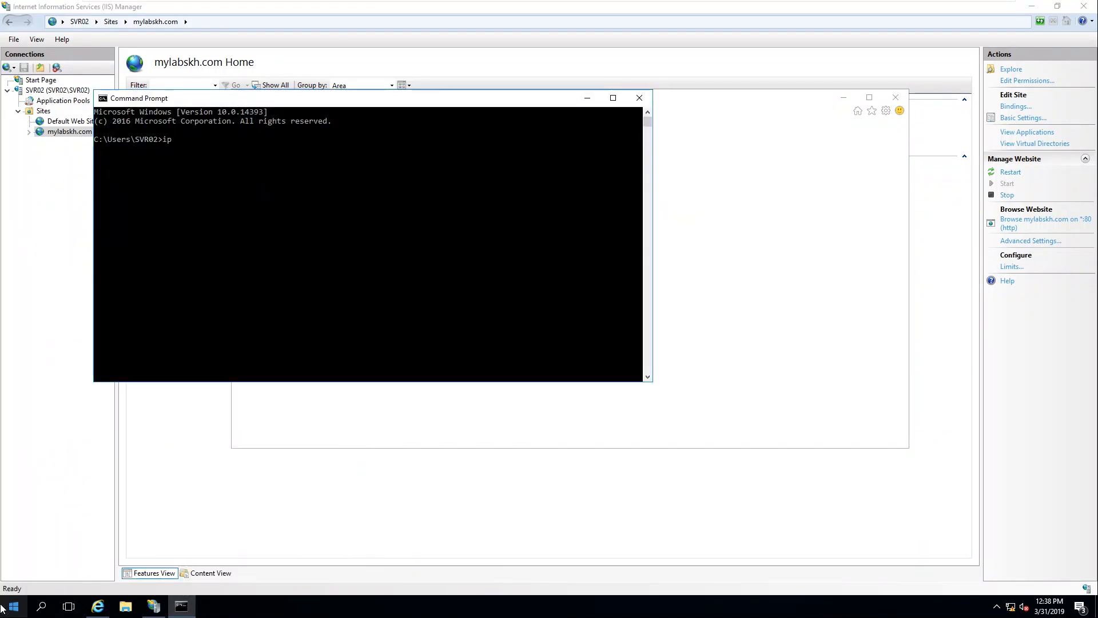
{"action": "type", "text": "config /flushdns"}
{"action": "key", "text": "Return"}
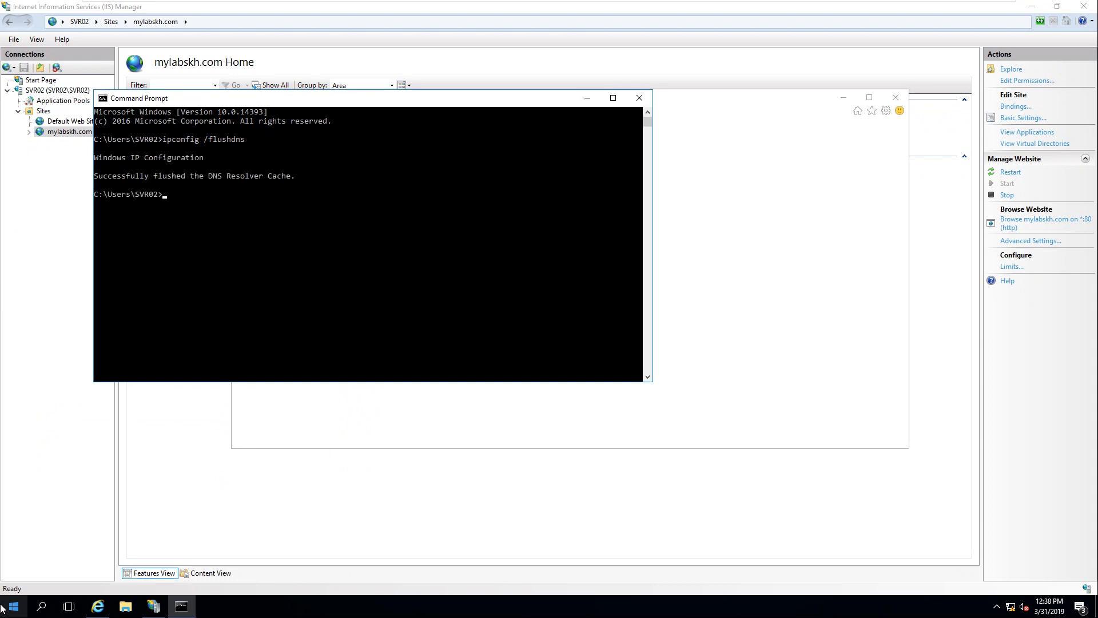
{"action": "type", "text": "no"}
{"action": "type", "text": "sloo"}
{"action": "type", "text": "kup www."}
{"action": "type", "text": "mylab"}
{"action": "type", "text": "skh.com"}
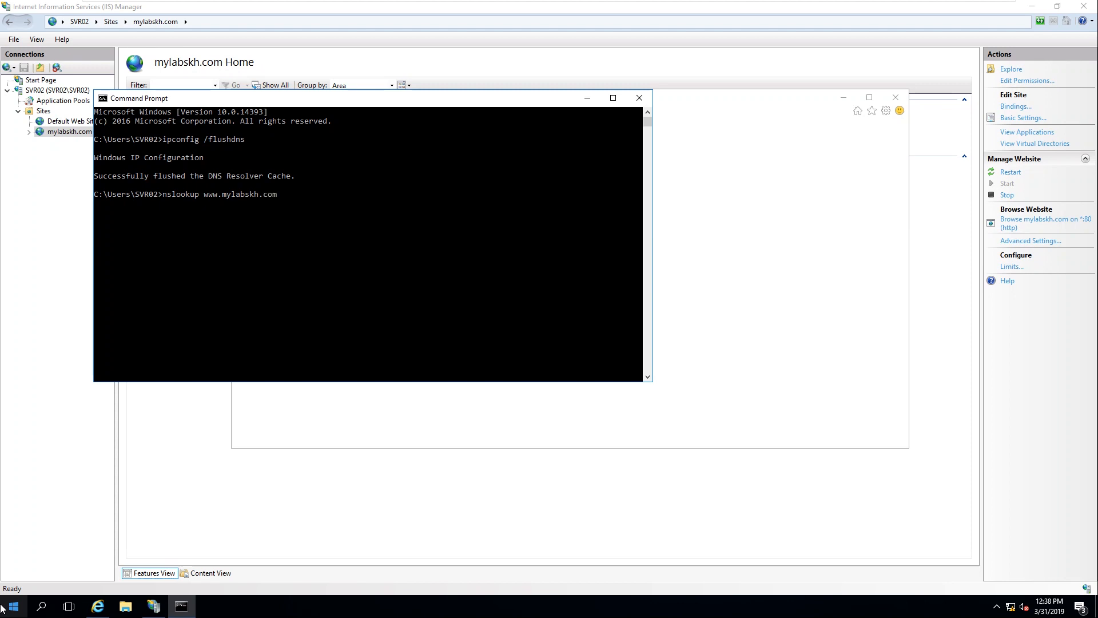
{"action": "key", "text": "Return"}
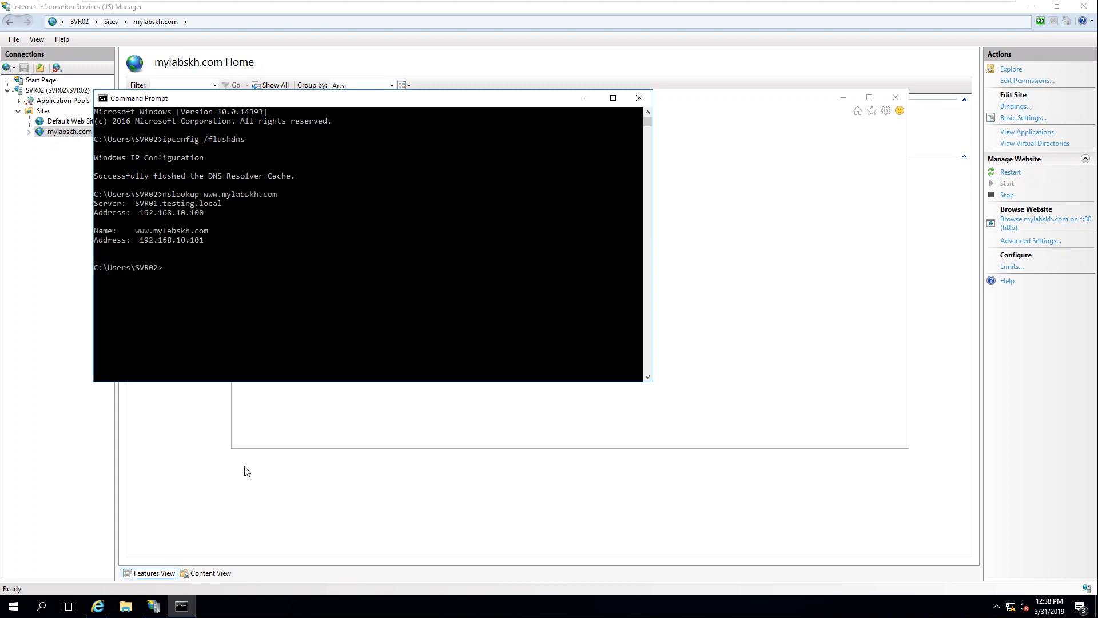
{"action": "left_click_drag", "start_coordinate": [136, 231], "coordinate": [207, 235]}
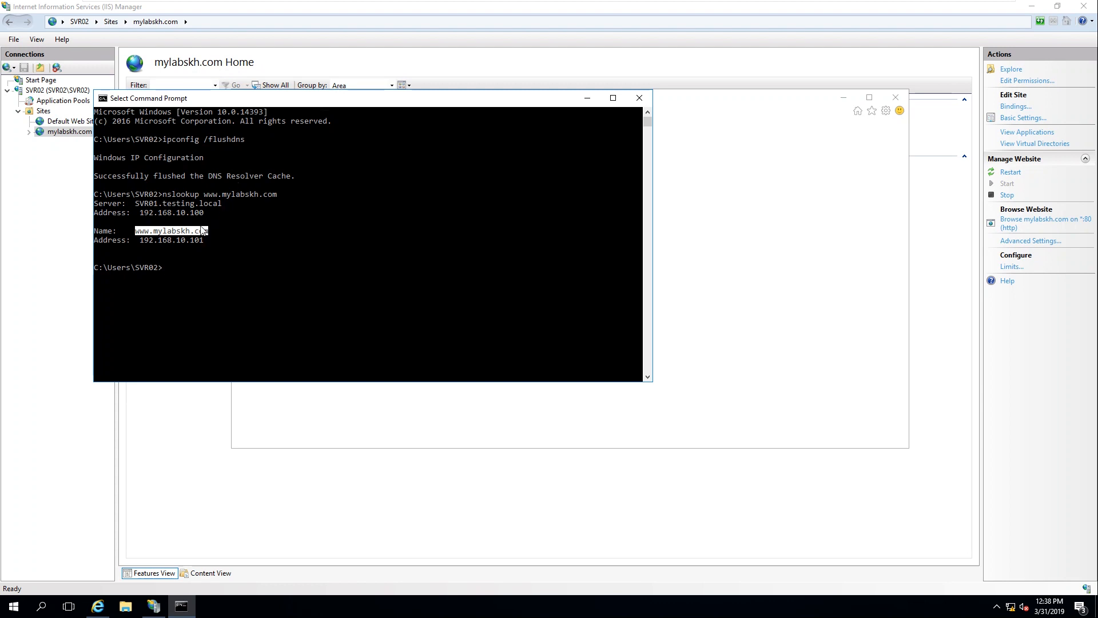
{"action": "right_click", "coordinate": [265, 102]}
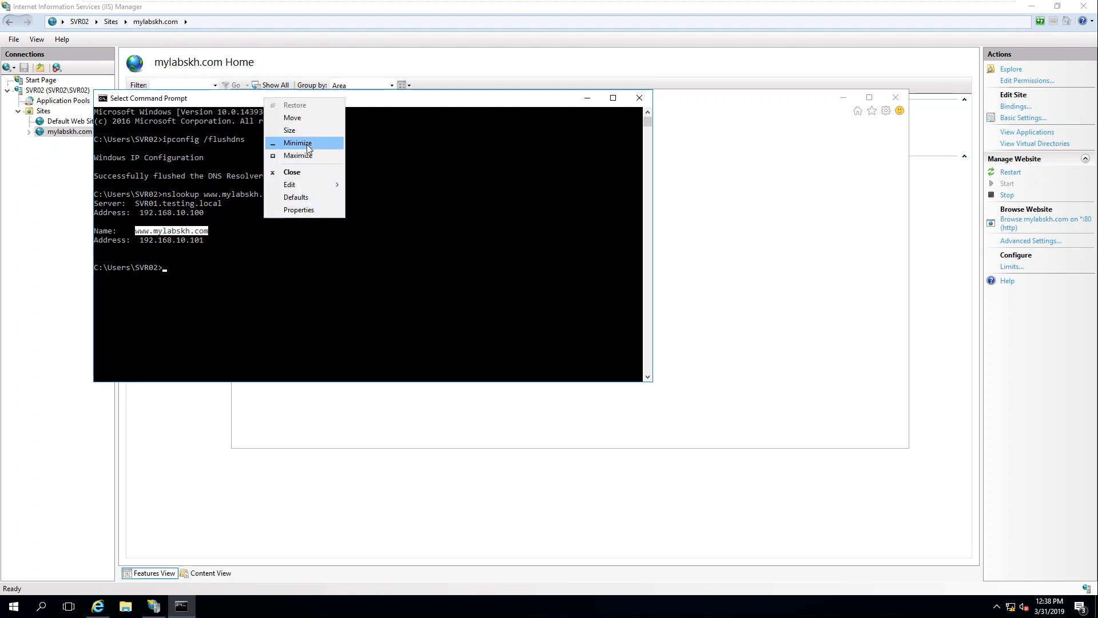
{"action": "mouse_move", "coordinate": [309, 189]}
{"action": "left_click", "coordinate": [370, 197]}
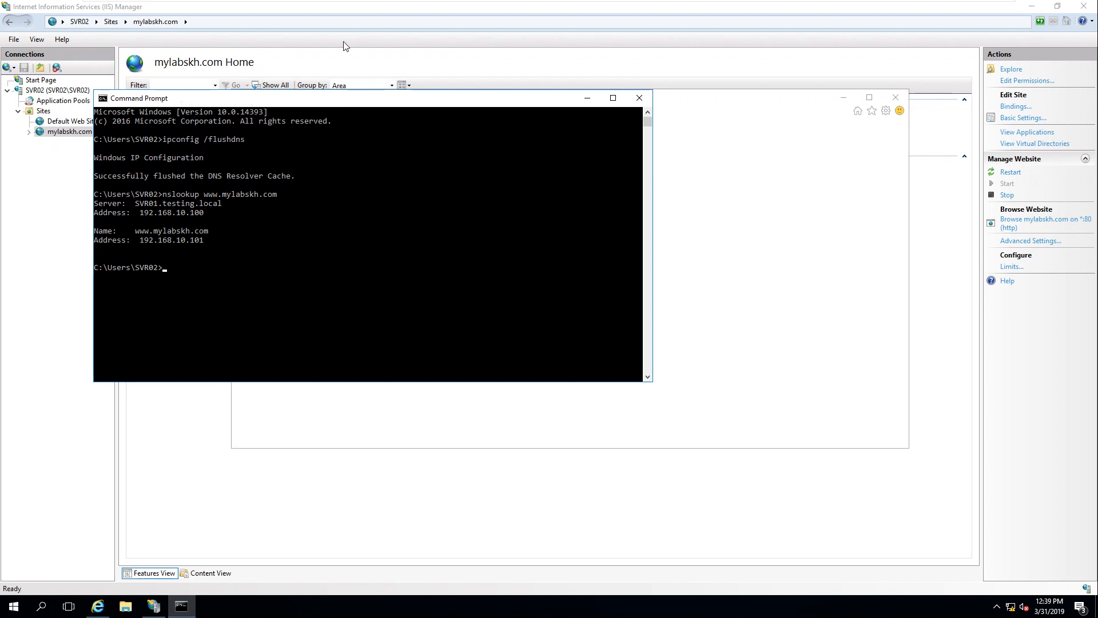
{"action": "left_click", "coordinate": [338, 53]}
{"action": "left_click", "coordinate": [98, 606]}
{"action": "left_click", "coordinate": [320, 111]}
{"action": "left_click", "coordinate": [307, 110]}
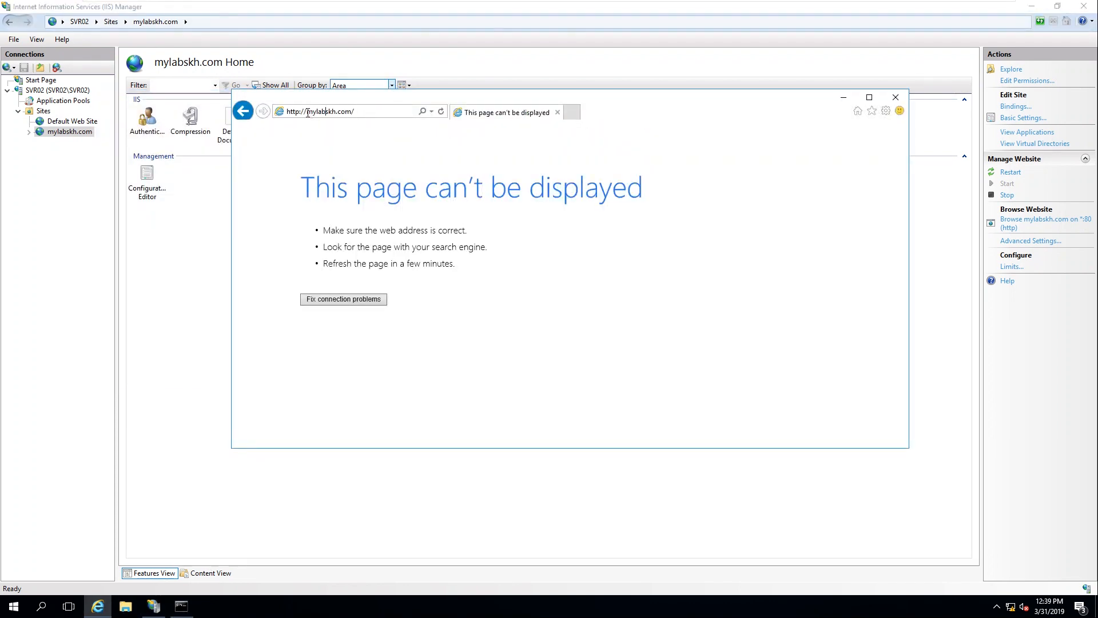
{"action": "type", "text": "www."}
{"action": "key", "text": "Return"}
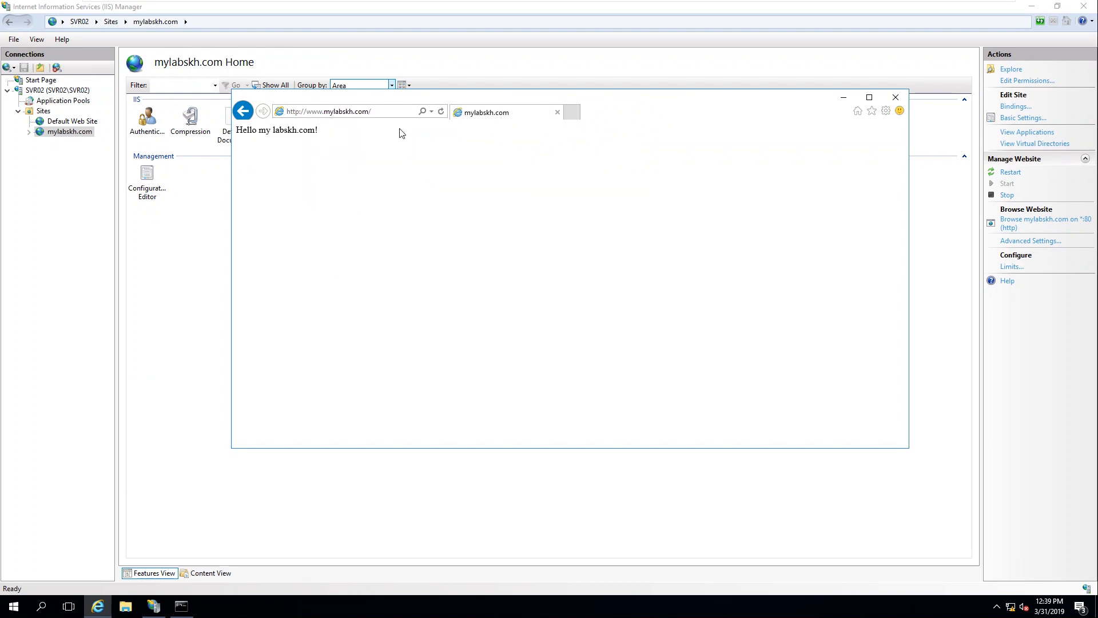
Step: Check the mylabskh.com page on the WIN10-User01 x64 virtual machine, and return to SVR02-WebServer
{"action": "mouse_move", "coordinate": [440, 5]}
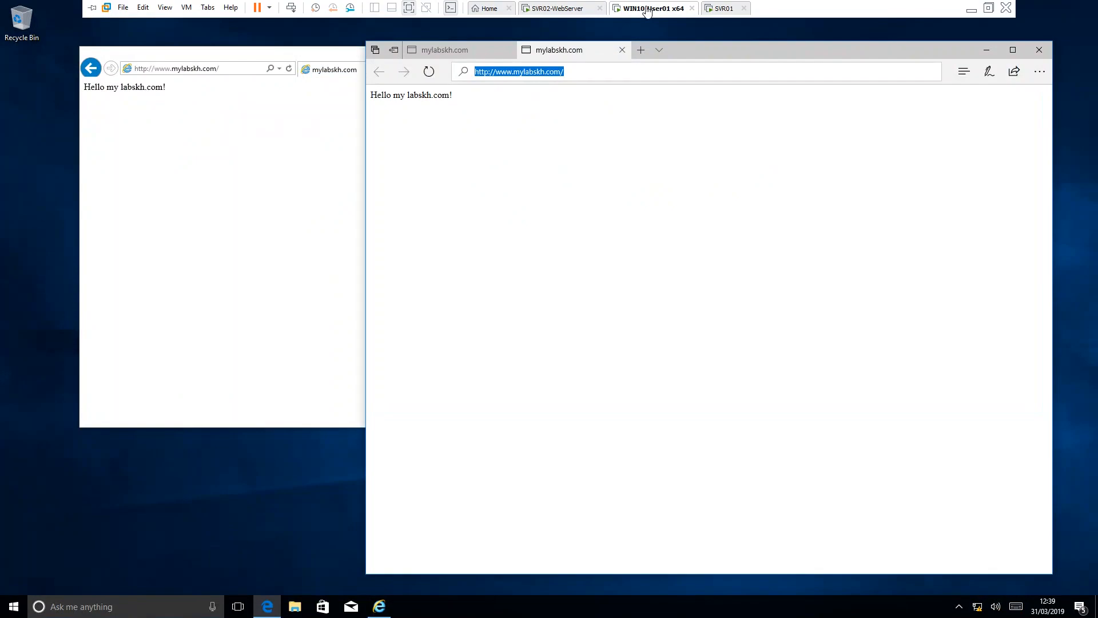
{"action": "left_click", "coordinate": [645, 6]}
{"action": "left_click", "coordinate": [554, 6]}
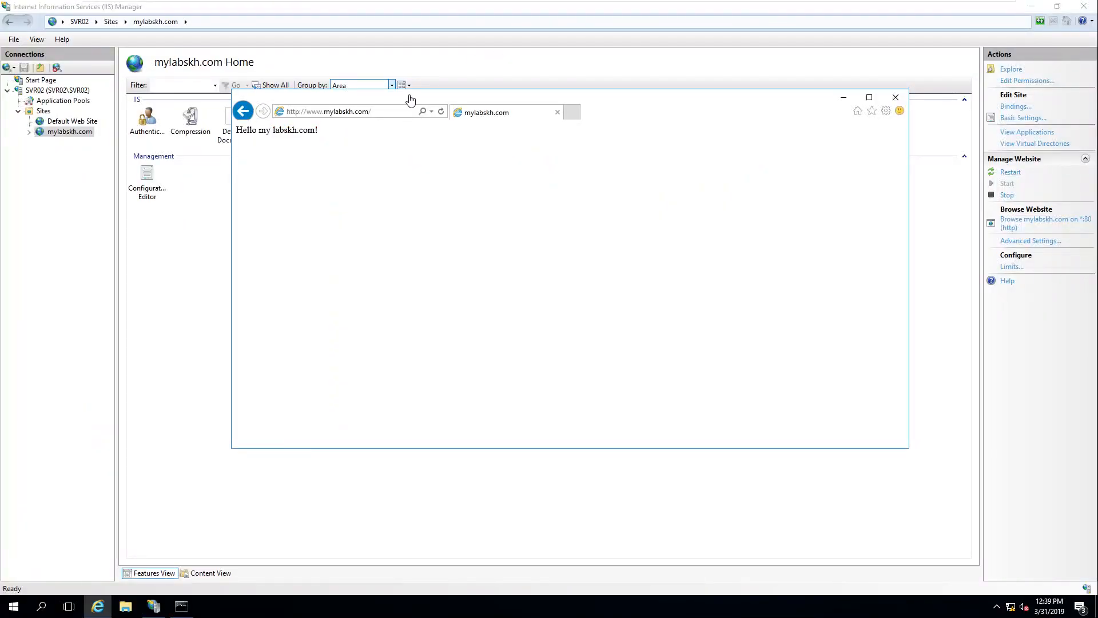
{"action": "left_click", "coordinate": [384, 117]}
{"action": "left_click_drag", "start_coordinate": [400, 110], "coordinate": [304, 110]}
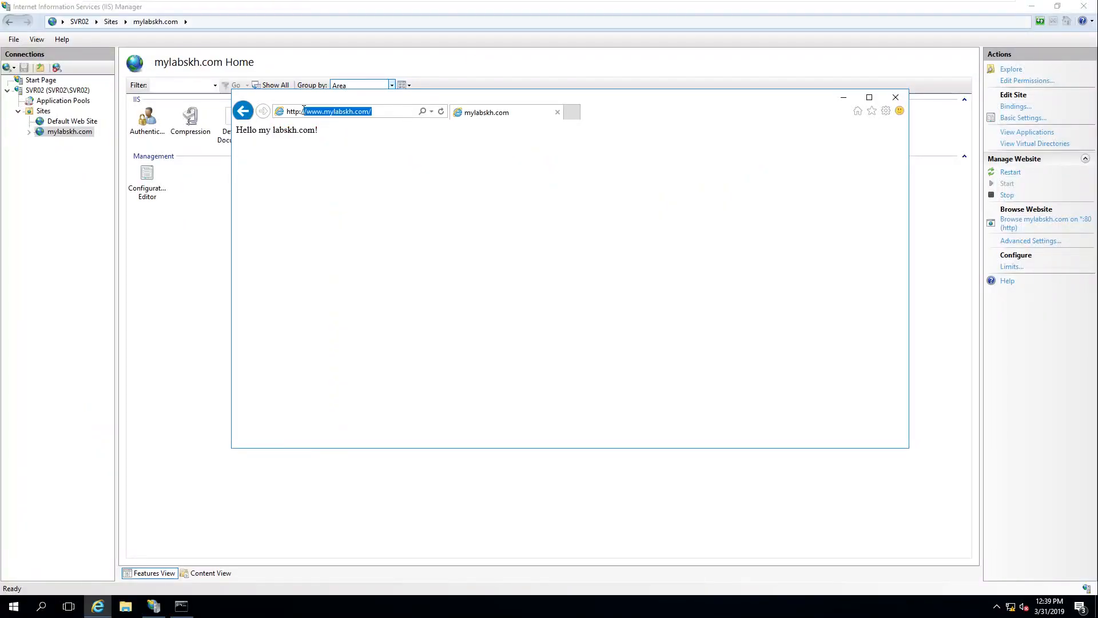
{"action": "left_click", "coordinate": [431, 111]}
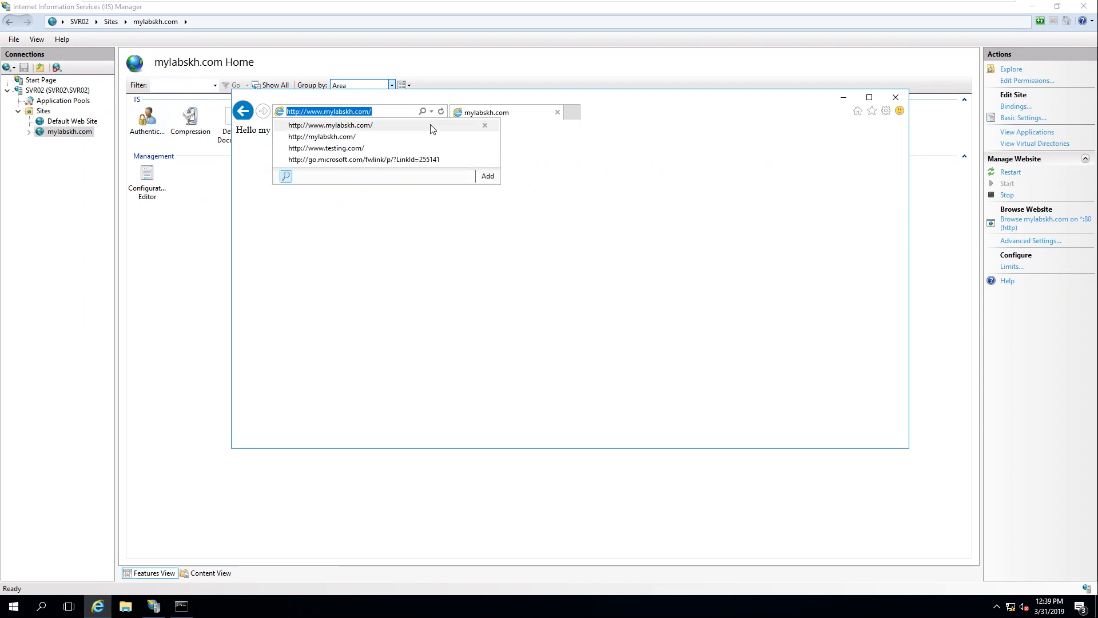
{"action": "key", "text": "ctrl+v"}
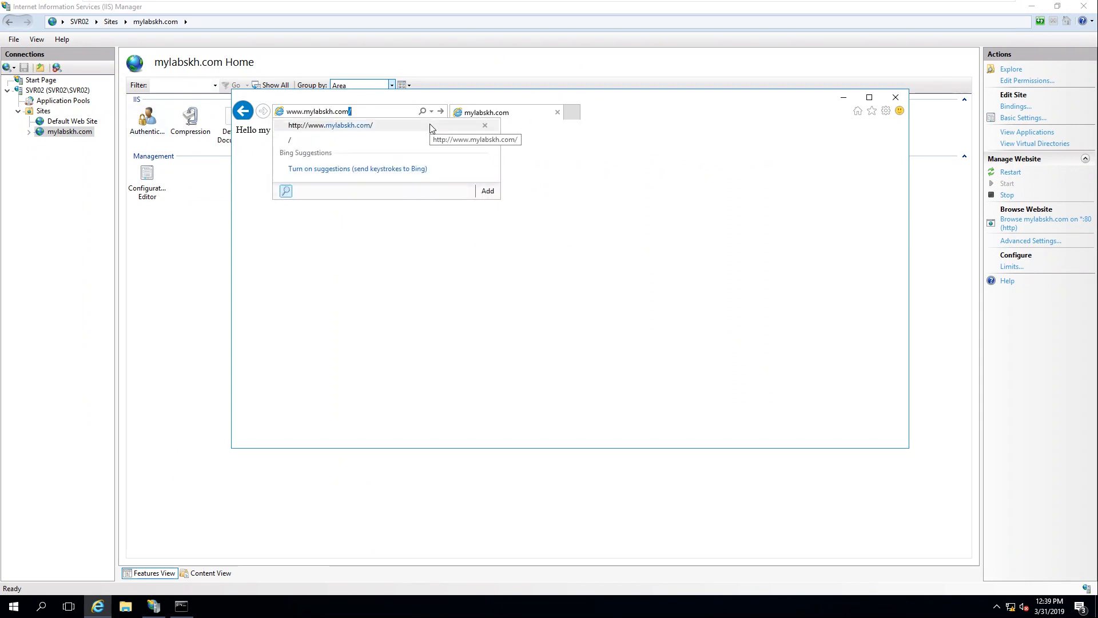
{"action": "key", "text": "Left"}
{"action": "key", "text": "Left"}
{"action": "key", "text": "Left"}
{"action": "key", "text": "Left"}
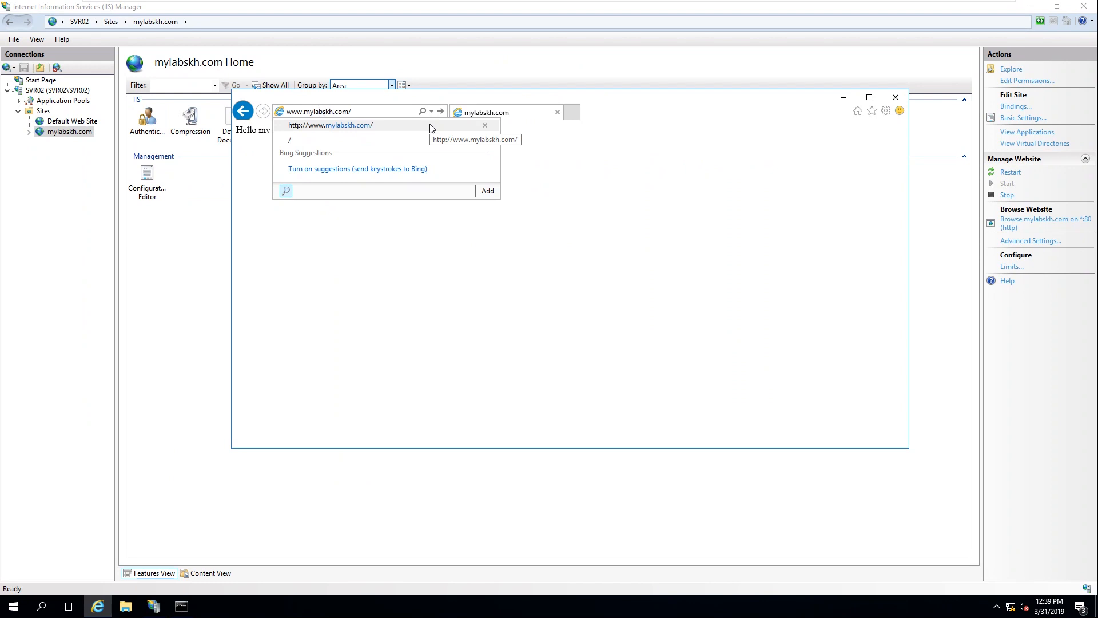
{"action": "key", "text": "BackSpace"}
{"action": "key", "text": "BackSpace"}
{"action": "key", "text": "BackSpace"}
{"action": "type", "text": "http"}
{"action": "key", "text": "Delete"}
{"action": "type", "text": "://"}
{"action": "key", "text": "Delete"}
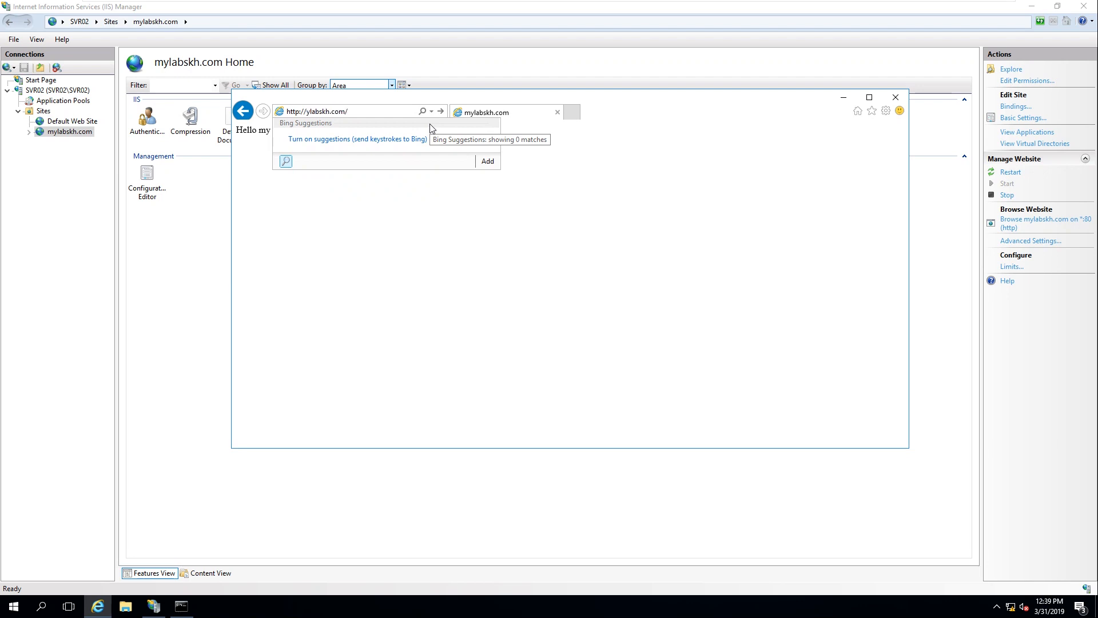
{"action": "type", "text": "m"}
{"action": "key", "text": "Return"}
{"action": "left_click", "coordinate": [331, 113]}
{"action": "key", "text": "End"}
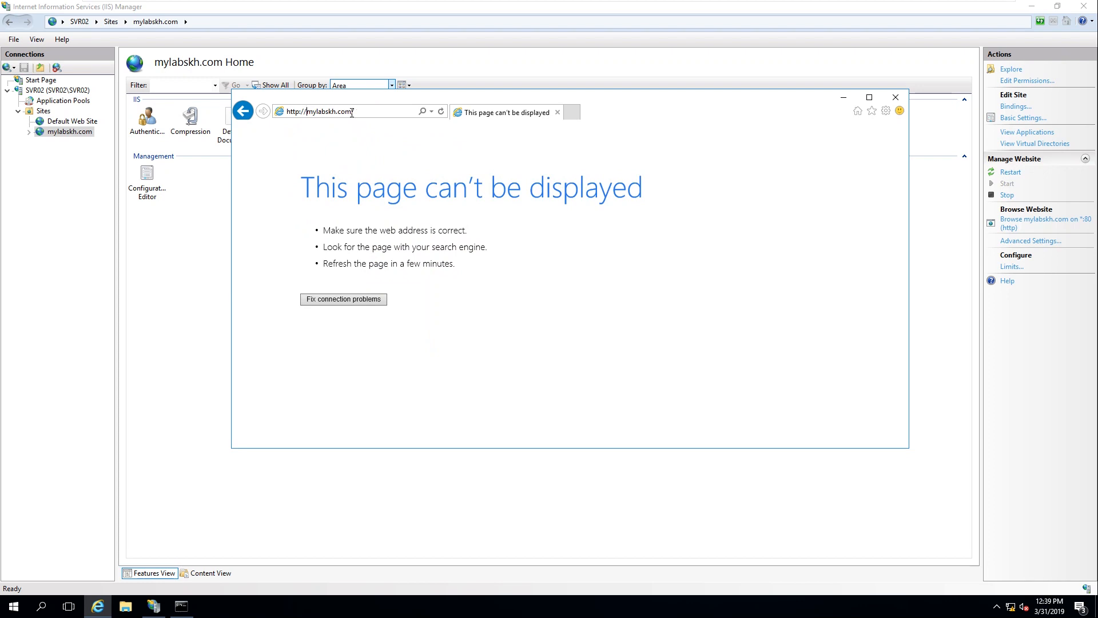
{"action": "type", "text": "www."}
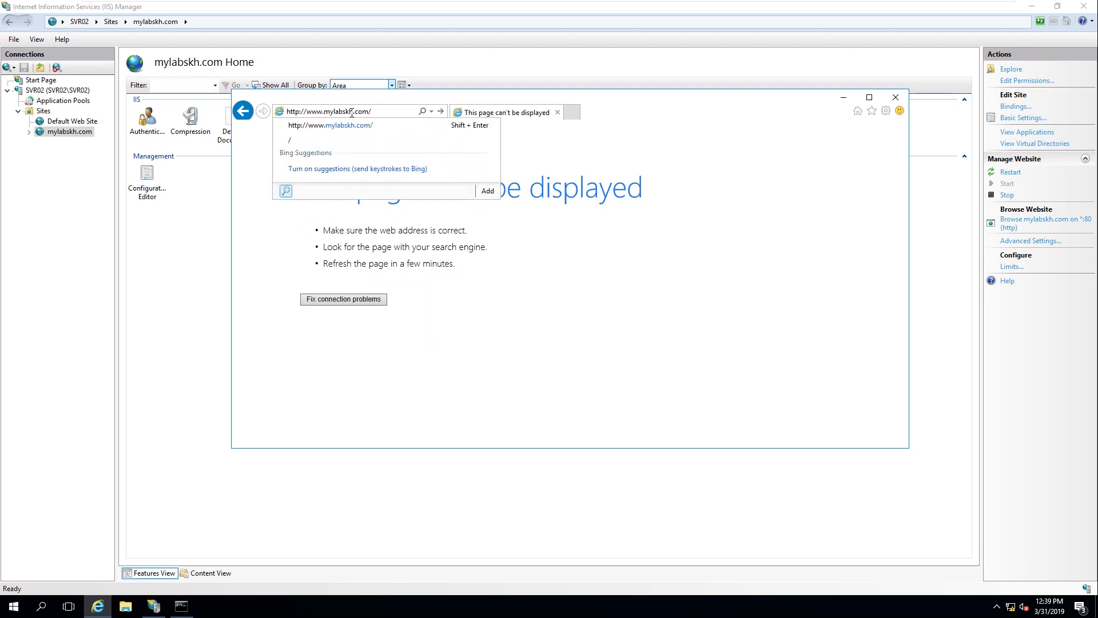
{"action": "key", "text": "Return"}
{"action": "left_click", "coordinate": [397, 112]}
{"action": "key", "text": "End"}
{"action": "key", "text": "BackSpace"}
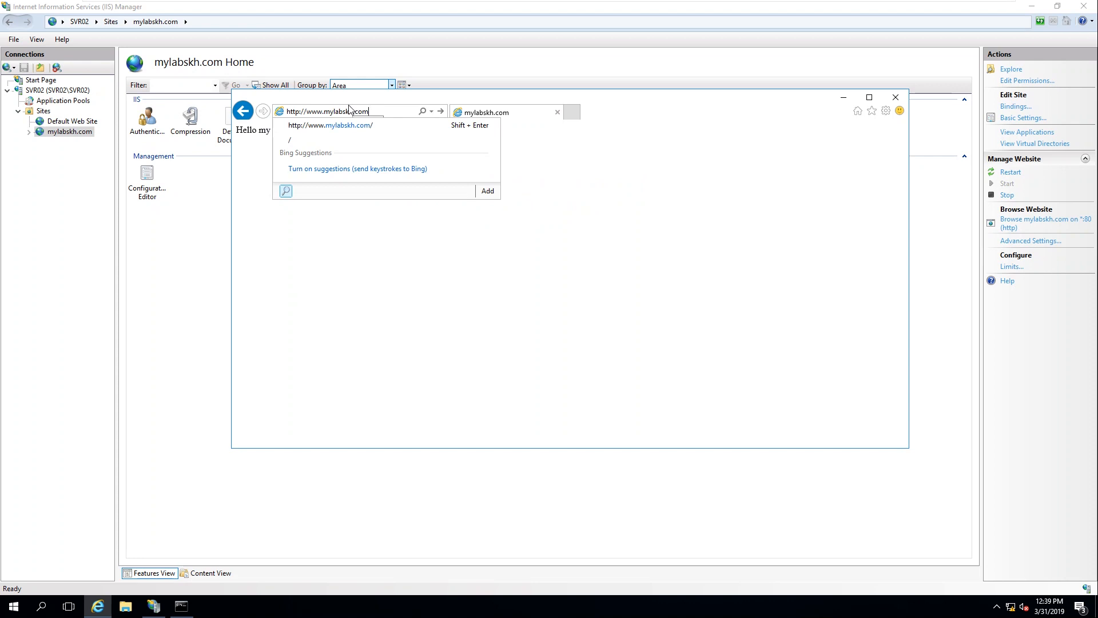
{"action": "left_click", "coordinate": [495, 236]}
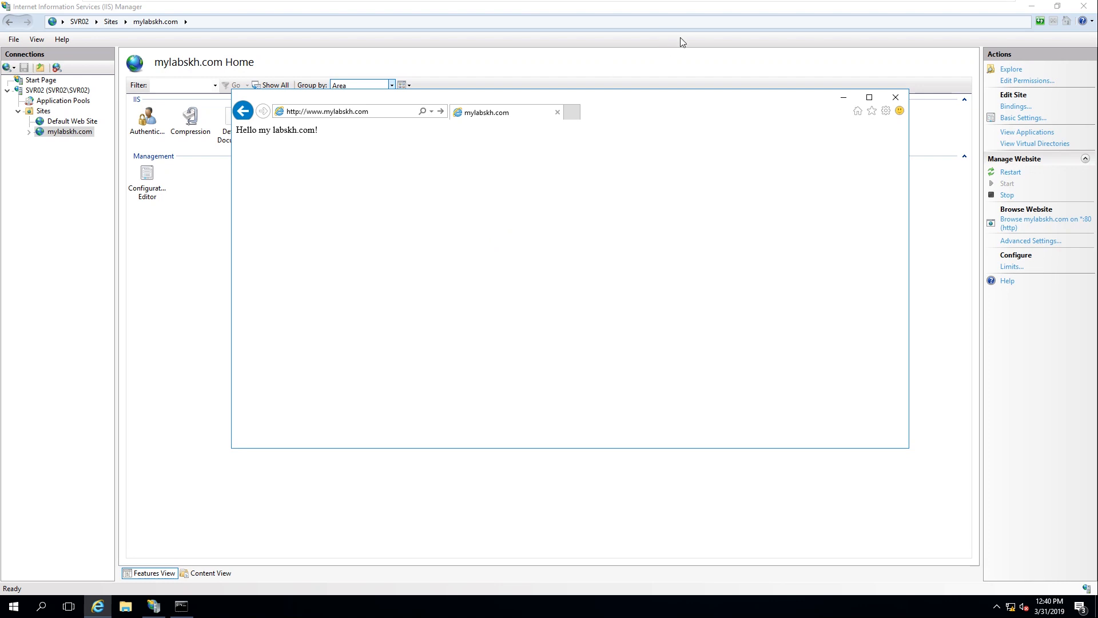
Step: Close Internet Explorer on SVR02 and minimize the virtual machine window to return to the host desktop
{"action": "mouse_move", "coordinate": [904, 5]}
{"action": "left_click", "coordinate": [895, 97]}
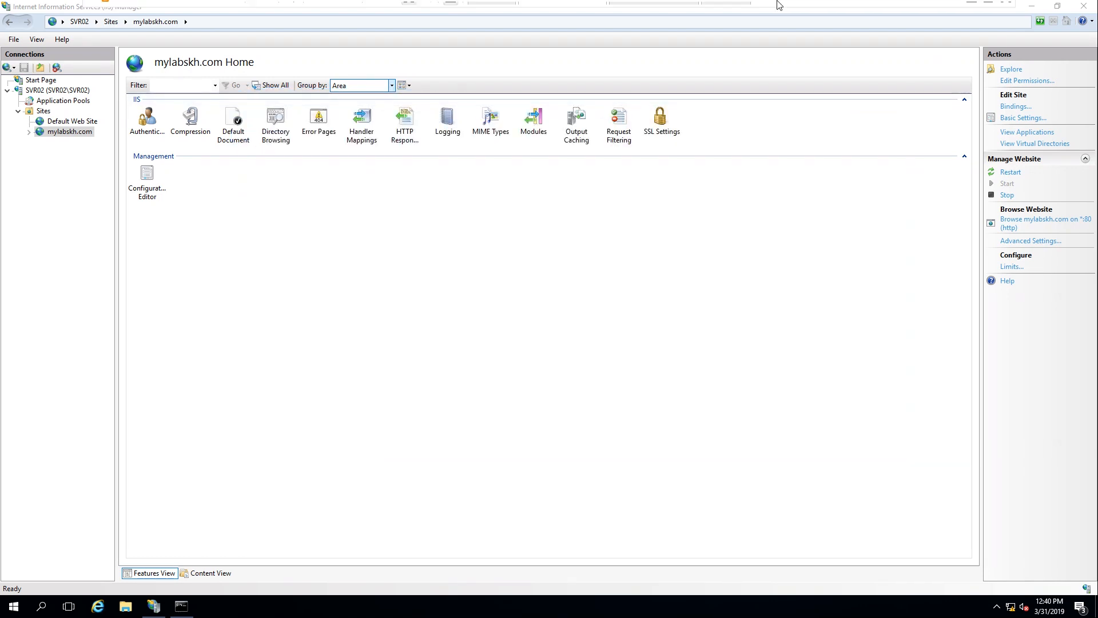
{"action": "left_click", "coordinate": [972, 5]}
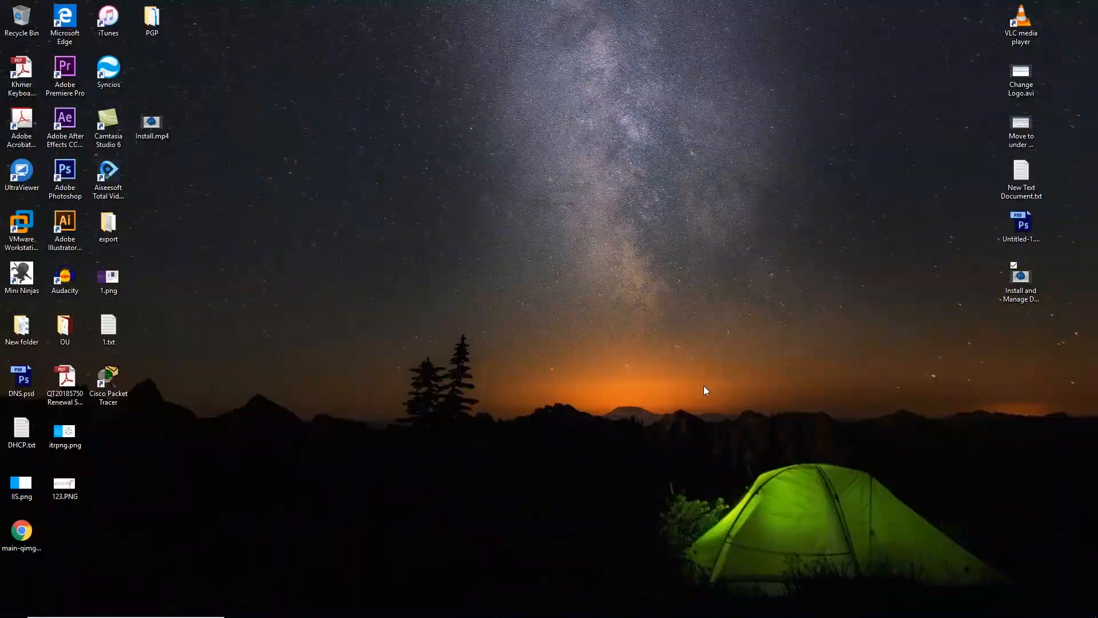